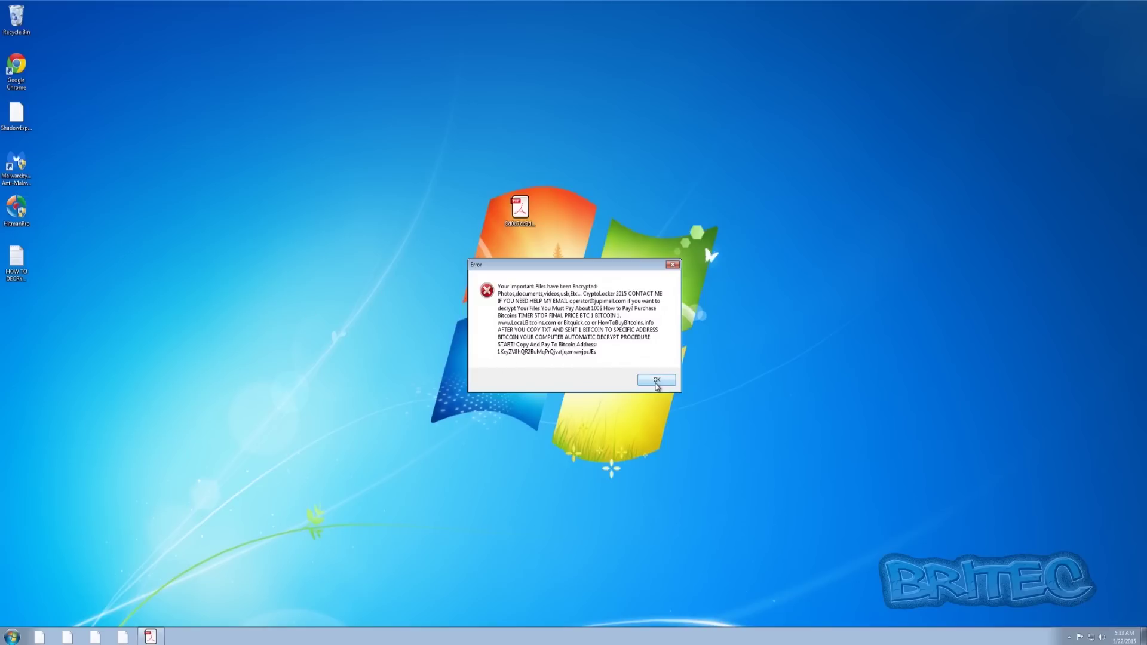
- Dismiss the ransomware Error dialog, revealing the $100 Bitcoin ransom wallpaper
left_click(656, 380)
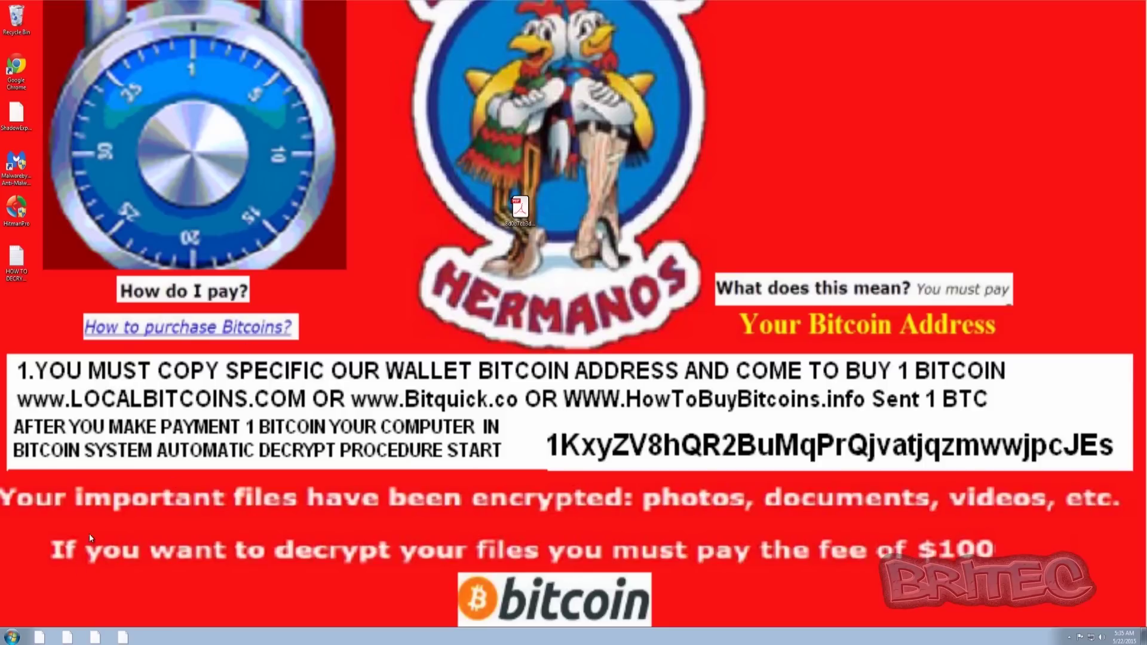
- Open the Sample Pictures folder in the Pictures library via Documents
left_click(13, 636)
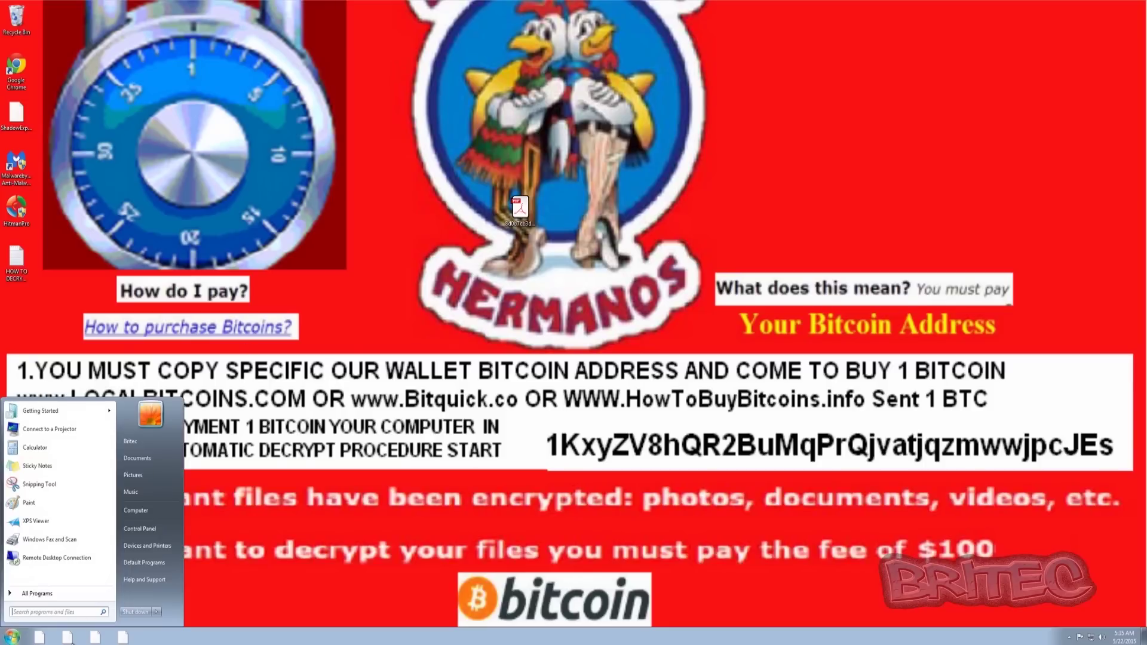
left_click(351, 546)
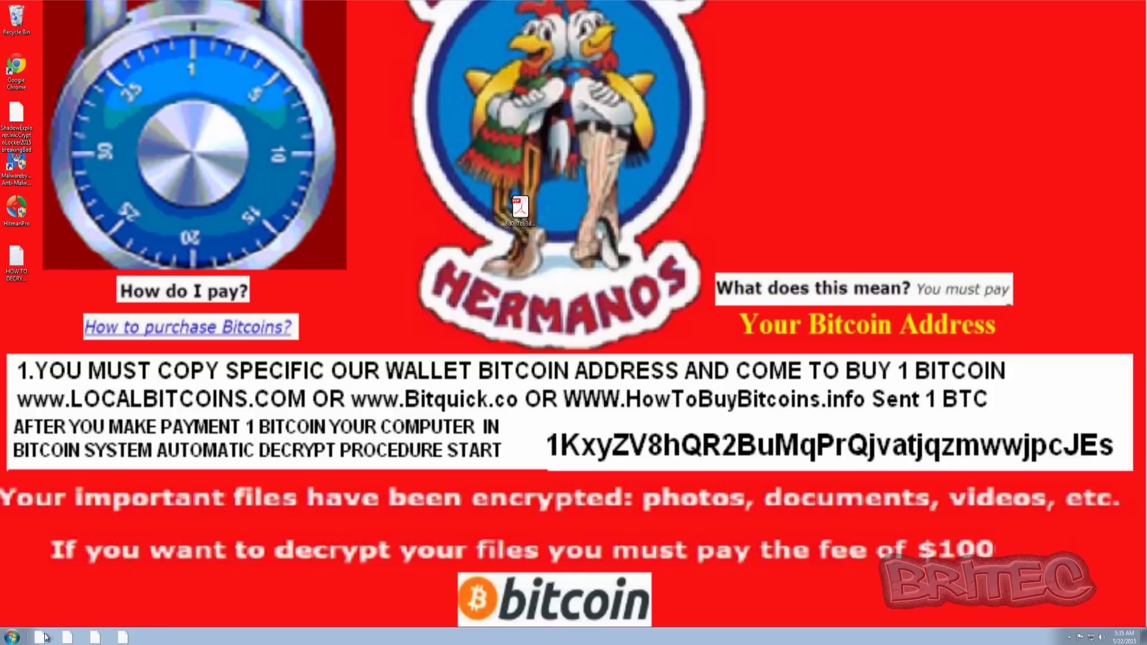
left_click(12, 637)
left_click(153, 457)
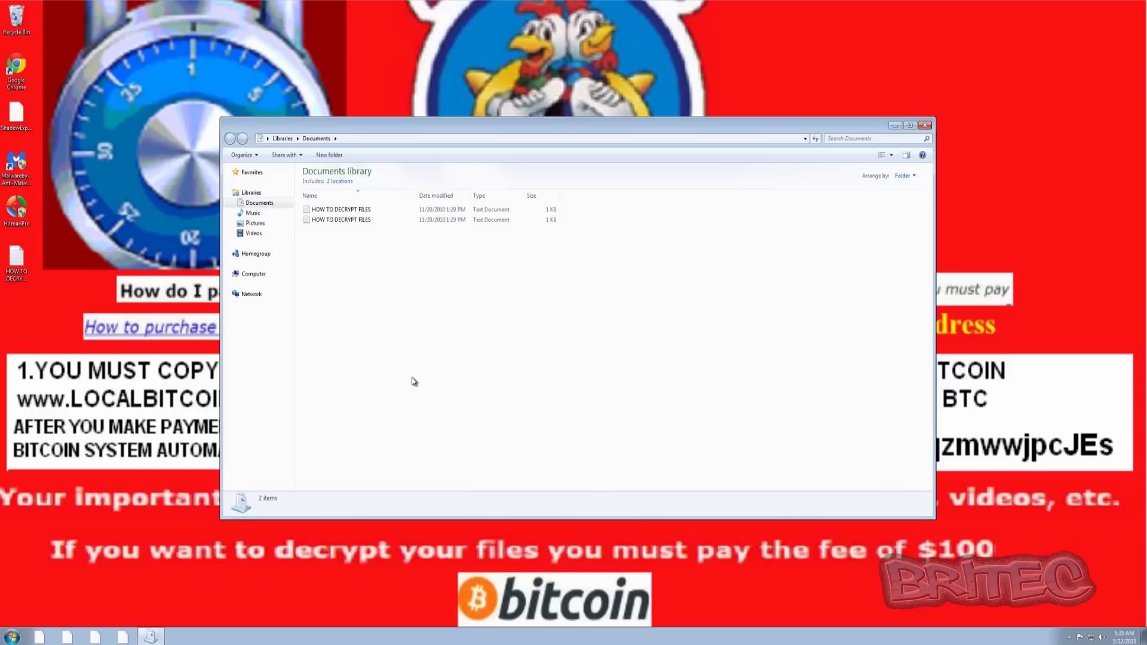
left_click(255, 223)
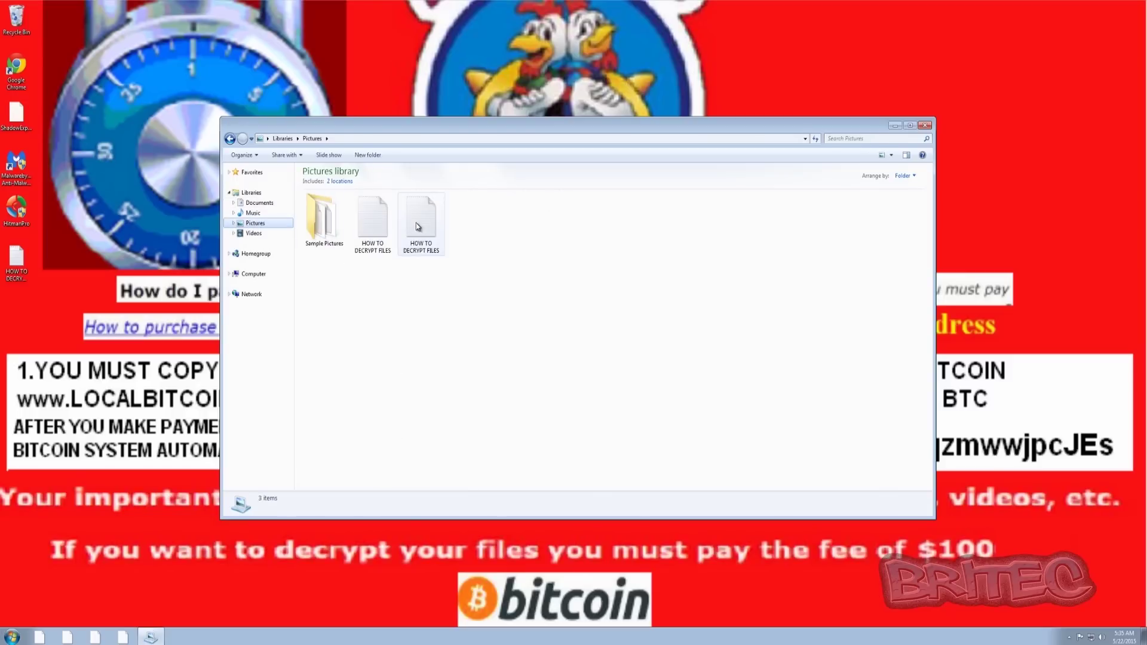
double_click(322, 218)
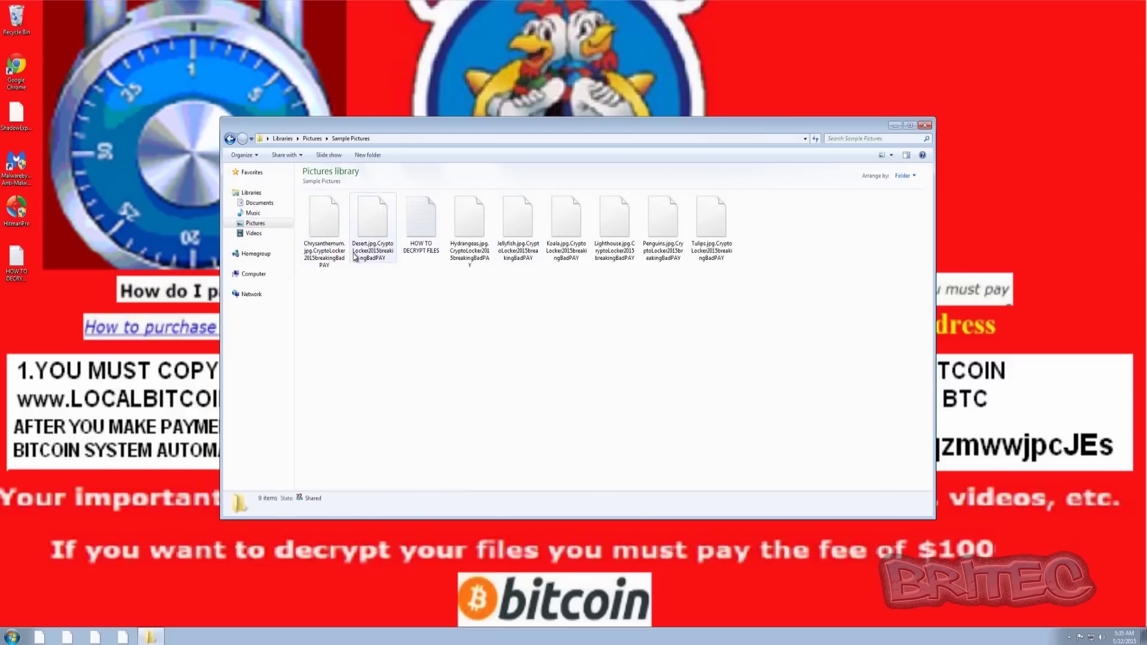
- Rename Desert by deleting the ransomware extension so it becomes Desert.jpg, confirming the change
right_click(372, 257)
left_click(417, 372)
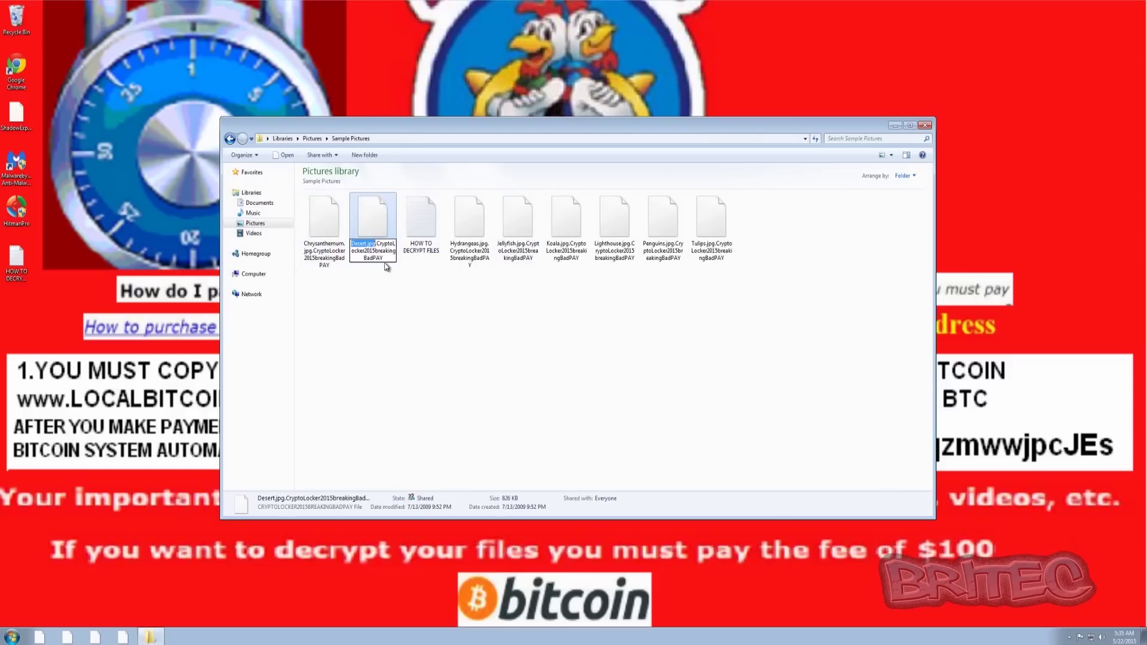
mouse_move(383, 258)
left_mouse_down()
mouse_move(364, 245)
mouse_move(377, 241)
left_mouse_up()
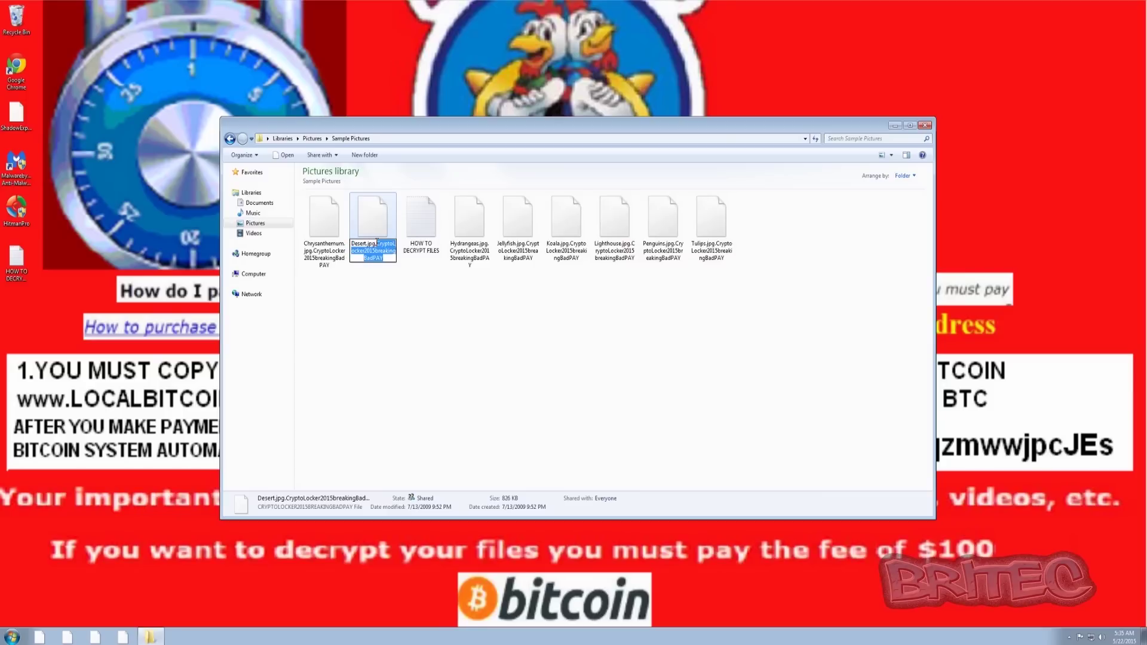
key("BackSpace")
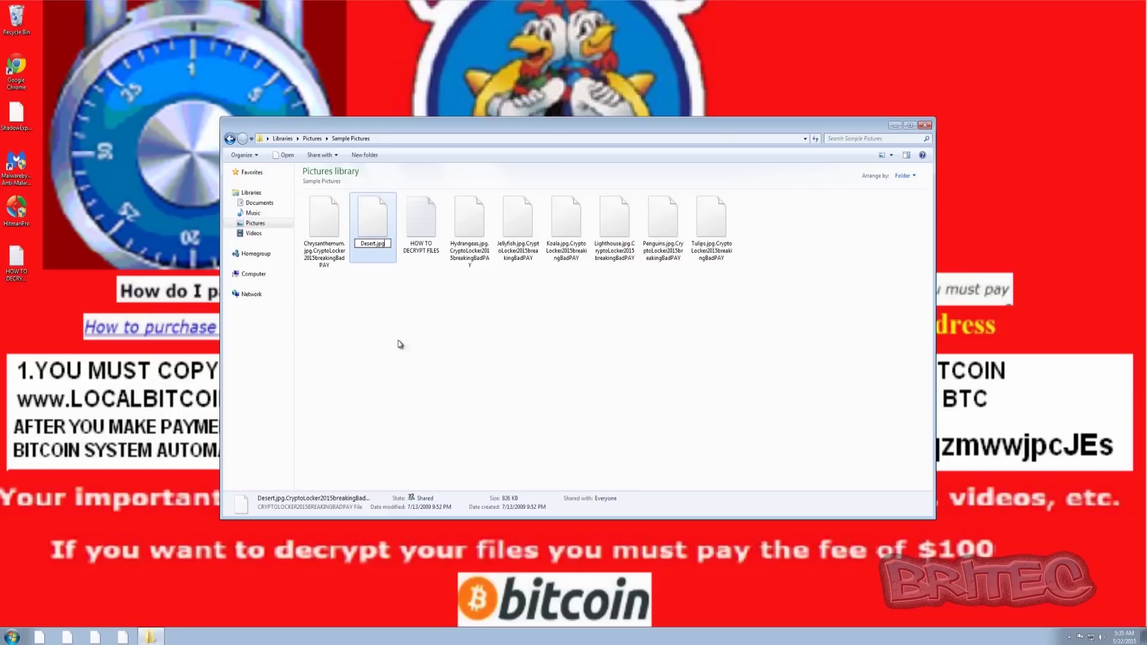
key("Return")
left_click(615, 323)
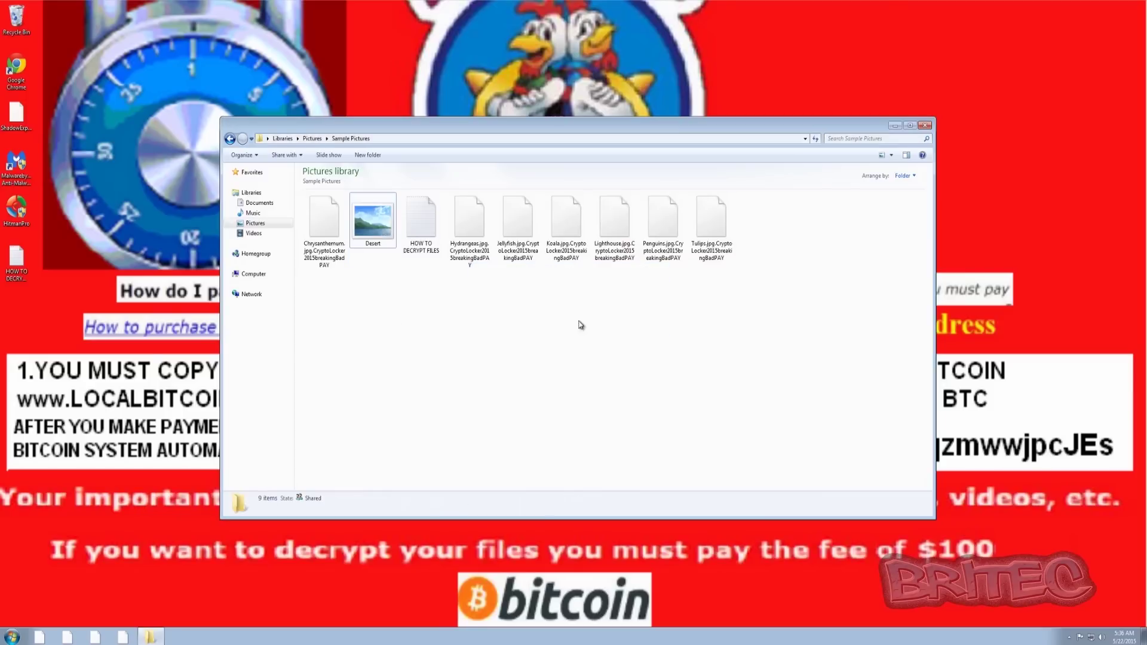
double_click(366, 225)
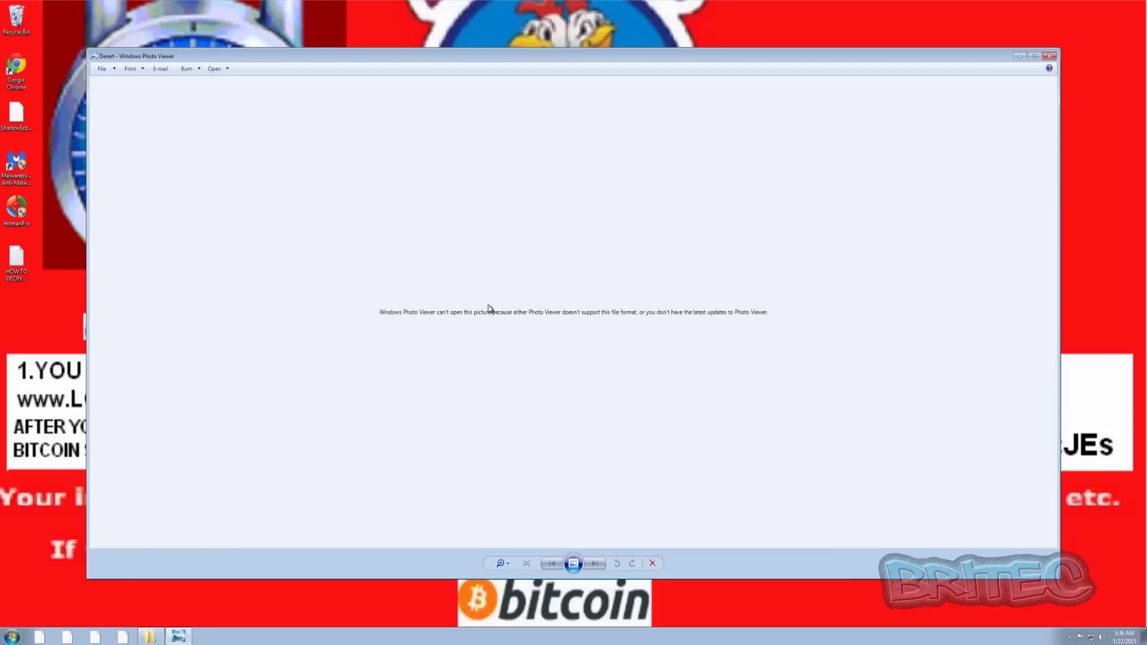
left_click(1050, 55)
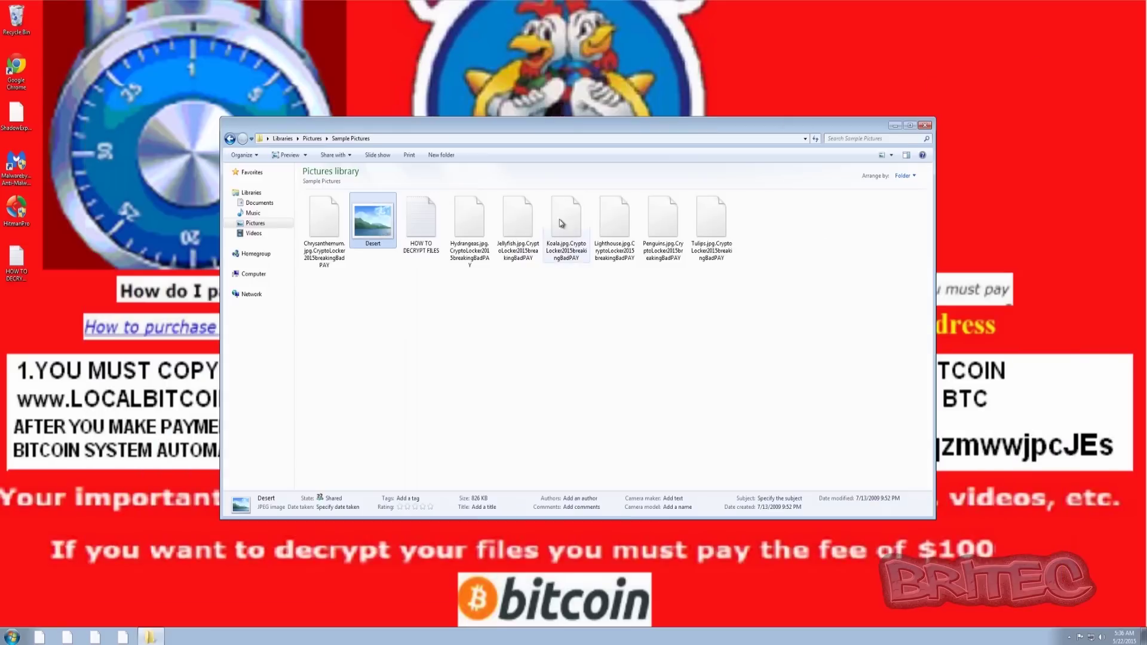
left_click(924, 126)
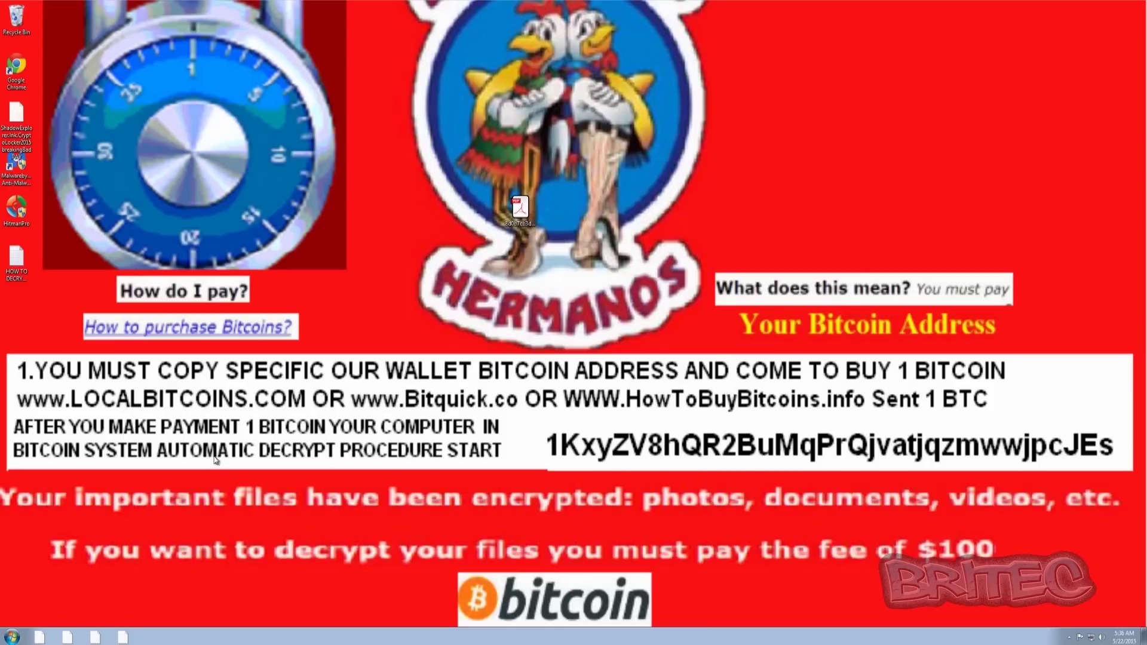
- Open Local Disk (C:) from Computer
left_click(12, 636)
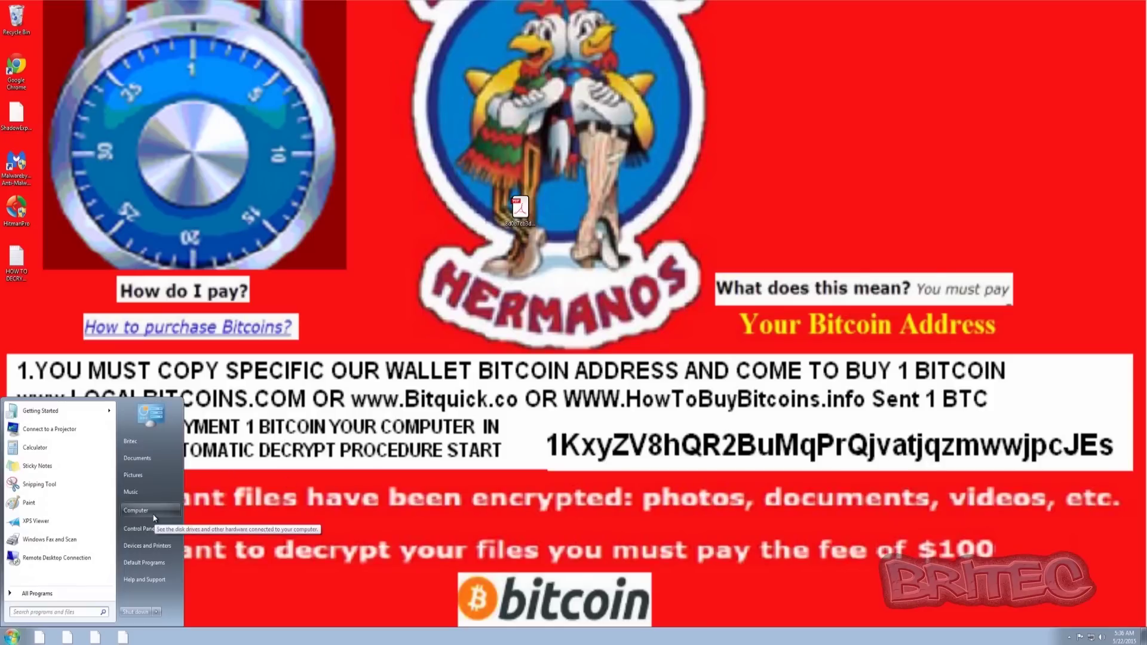
left_click(154, 518)
double_click(339, 196)
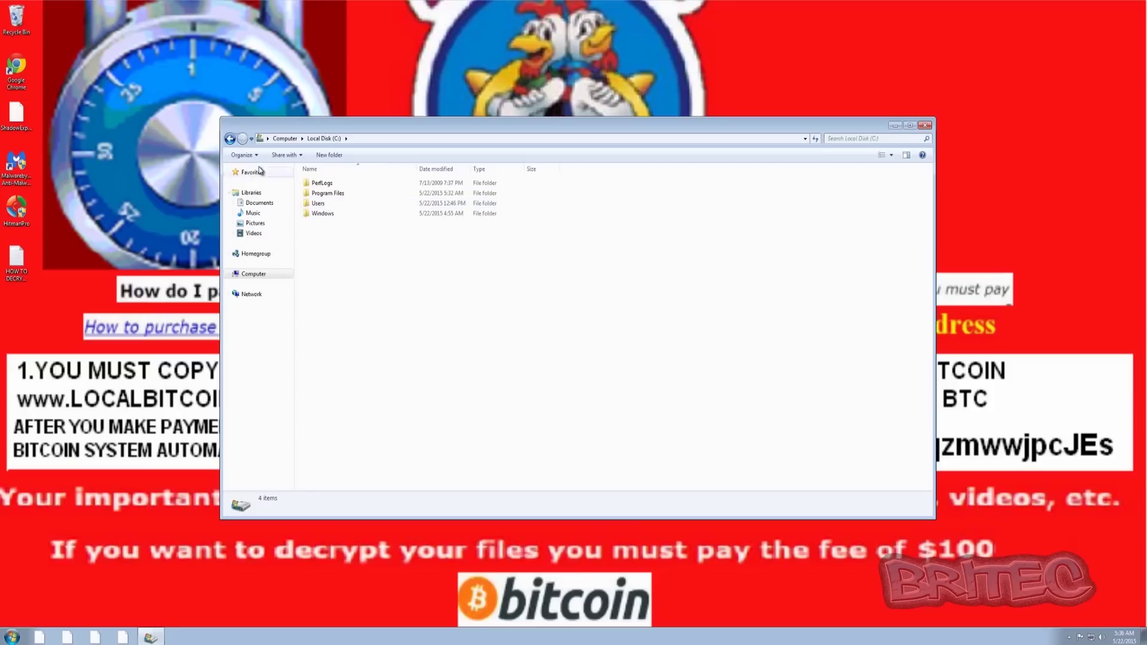
- Set Folder Options to show hidden files, file extensions and protected system files, then open Users
left_click(243, 154)
left_click(259, 249)
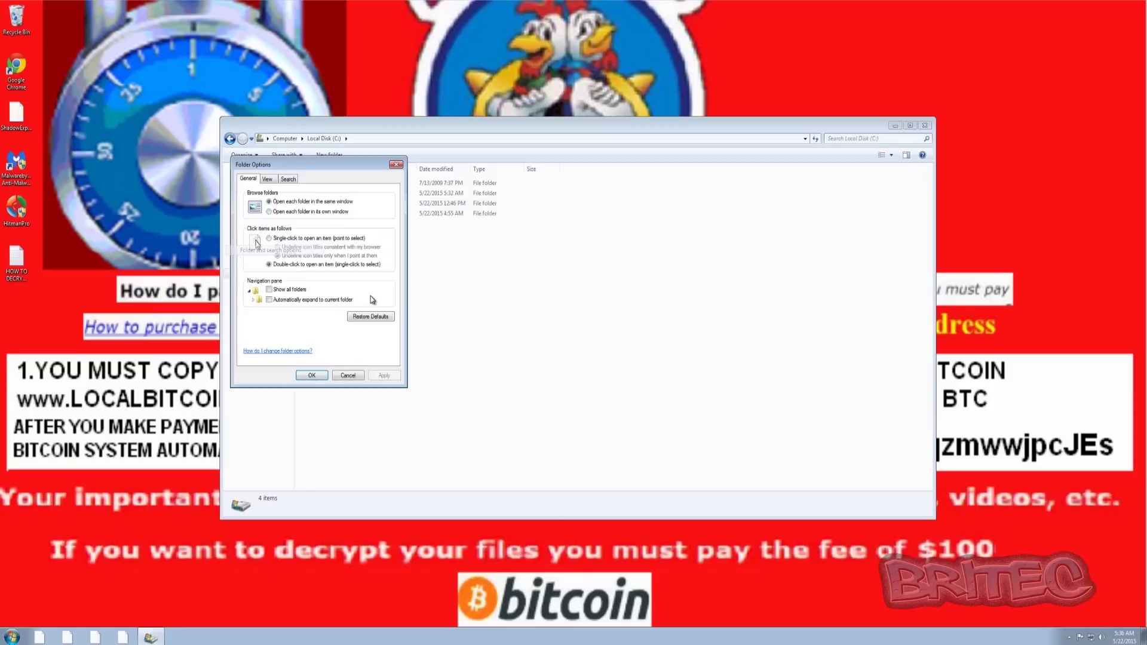
left_click(267, 179)
left_click(267, 314)
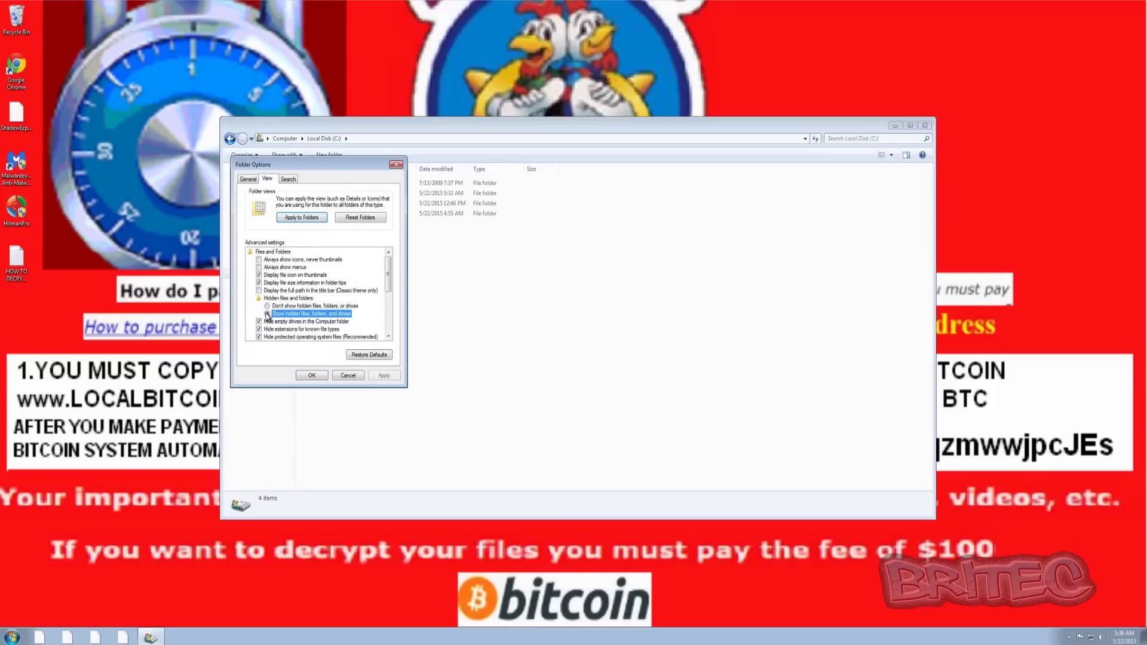
key("Down")
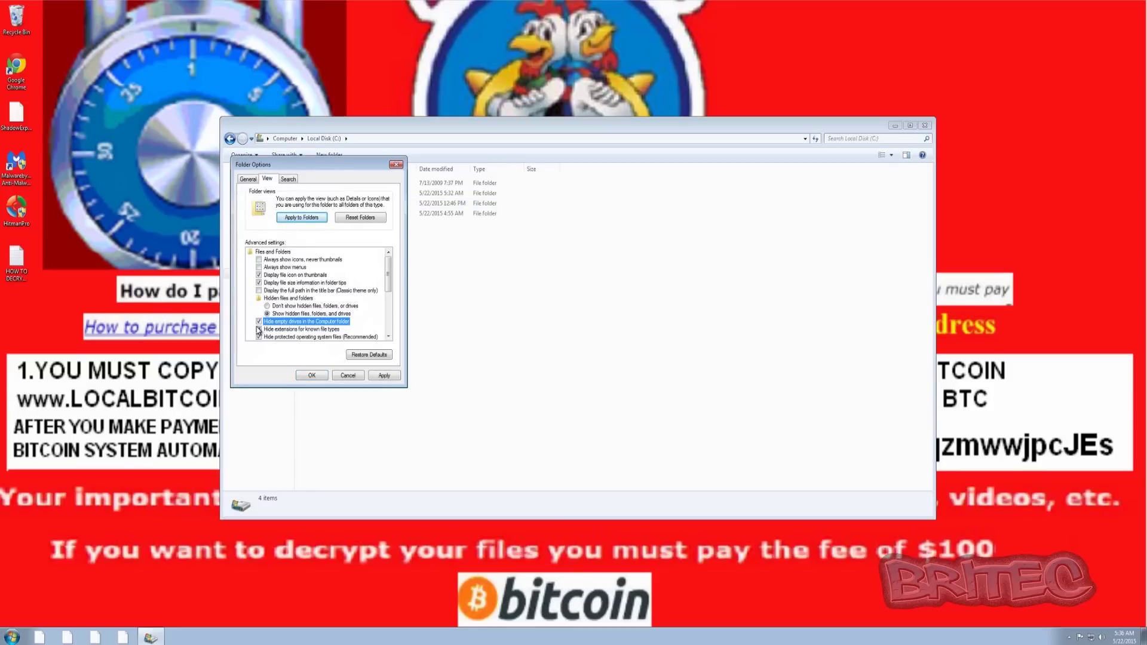
left_click(259, 329)
scroll(323, 328, "down", 2)
left_click(259, 290)
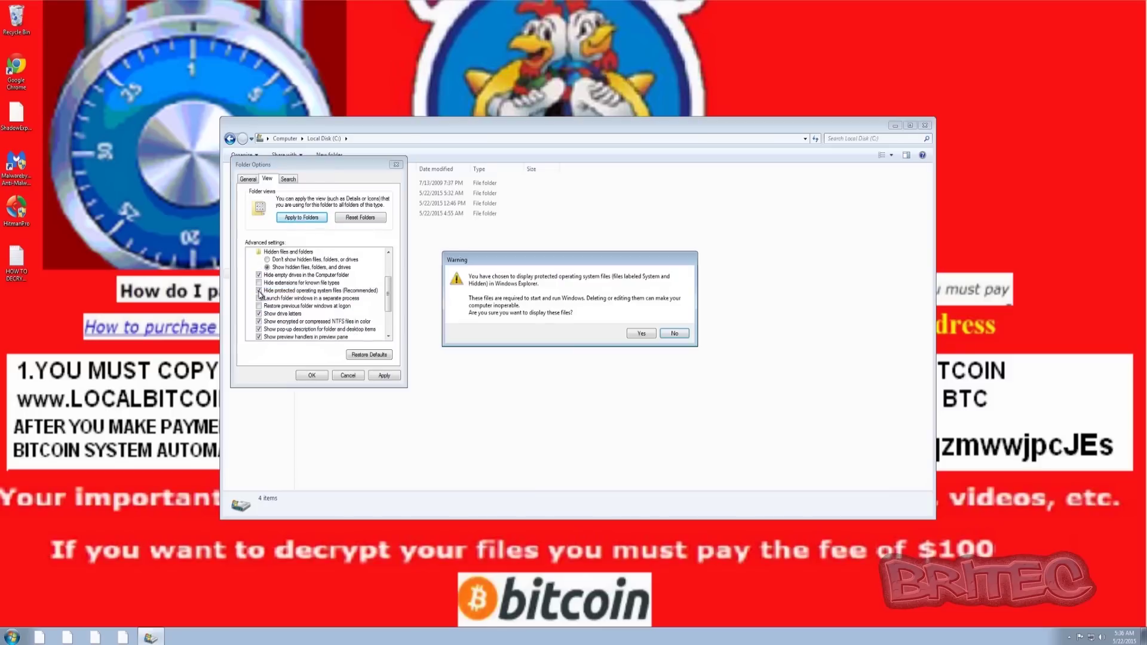
left_click(641, 334)
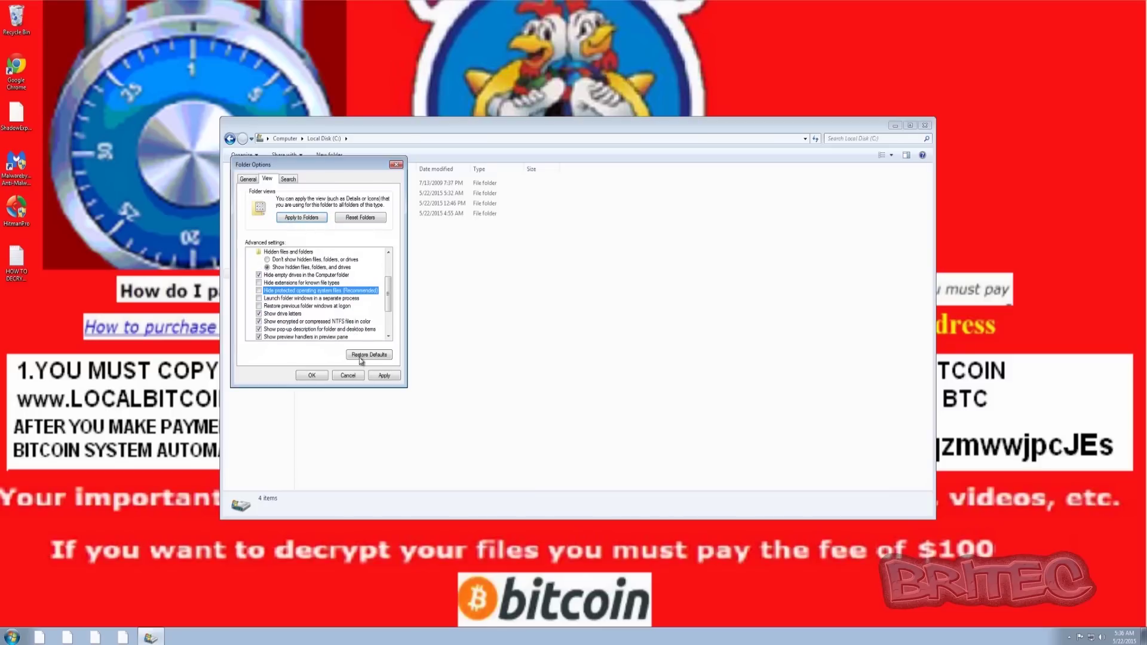
left_click(312, 375)
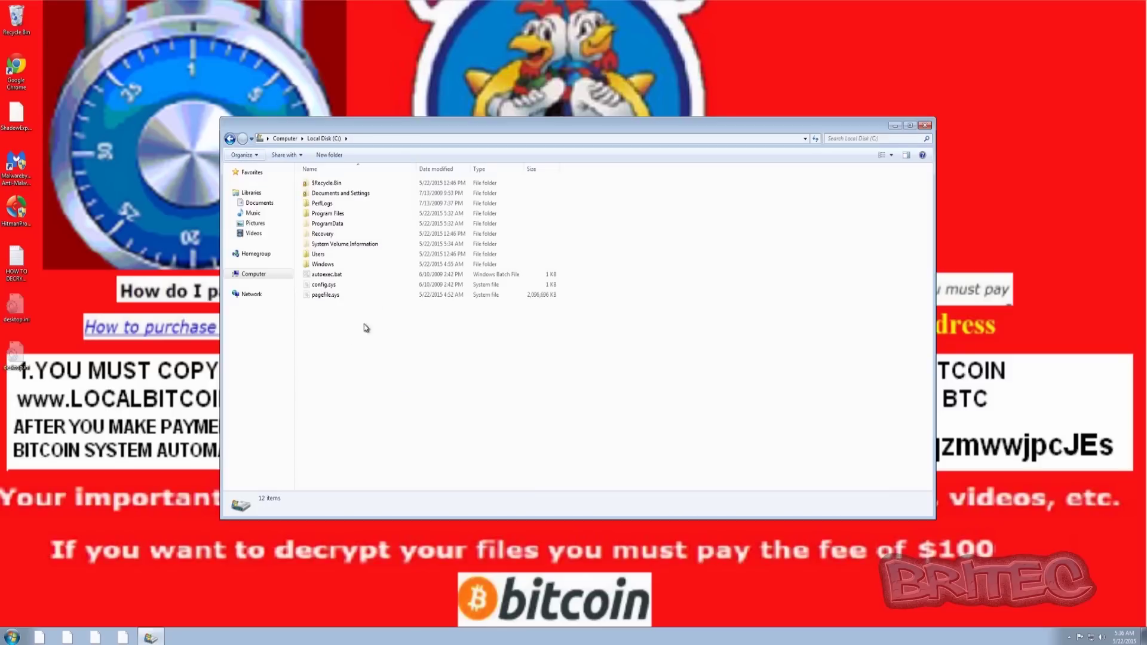
double_click(318, 256)
- Browse the profile's AppData\Roaming\Microsoft\Crypto\RSA S-1-5-21 folder and select HOW TO DECRYPT FILES.txt
double_click(320, 184)
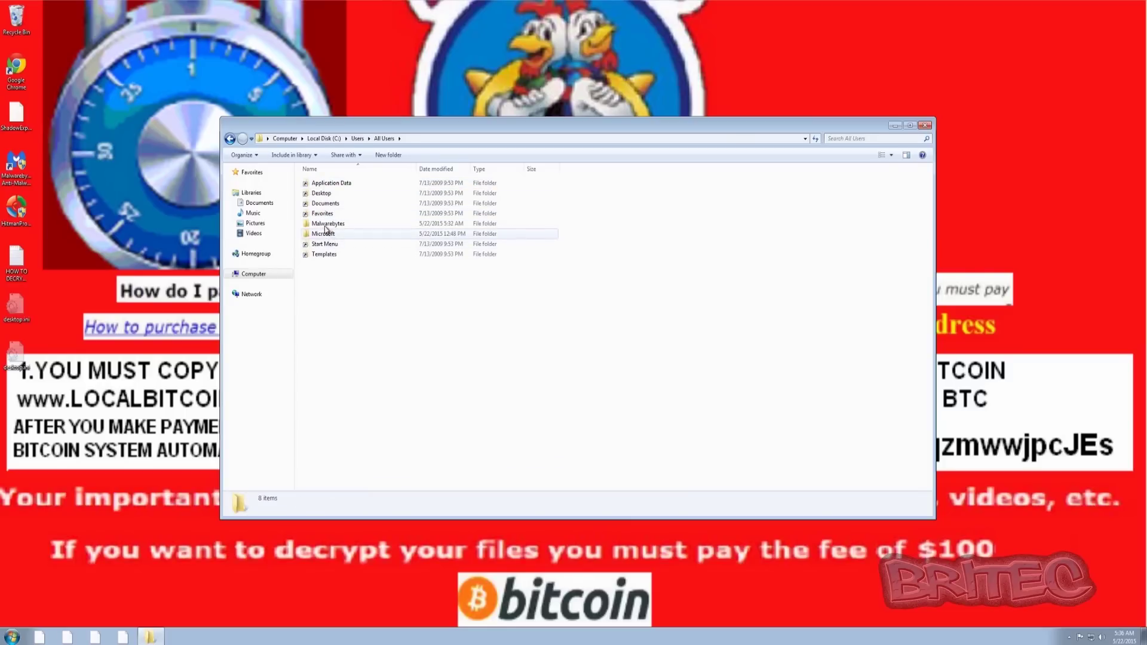
left_click(229, 142)
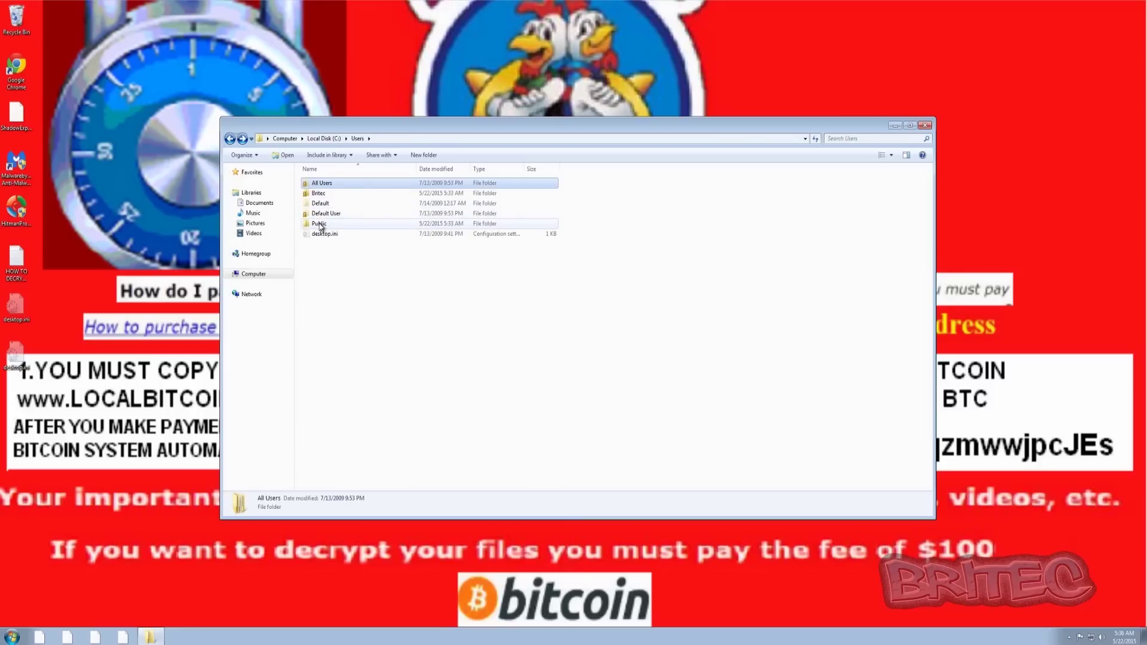
double_click(319, 193)
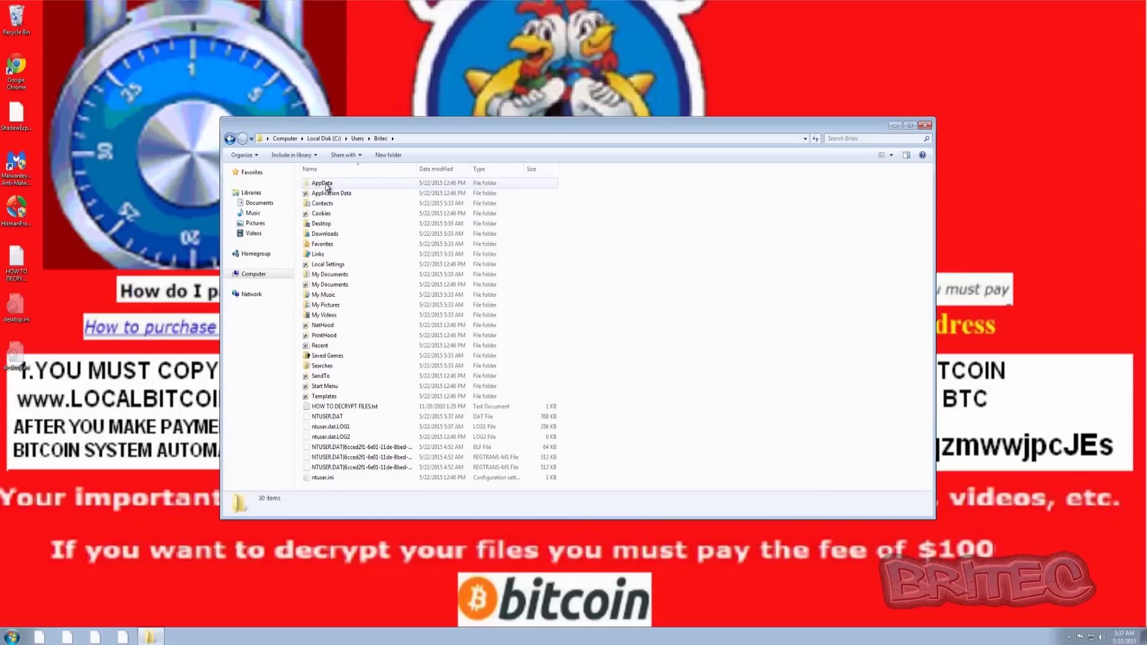
double_click(327, 187)
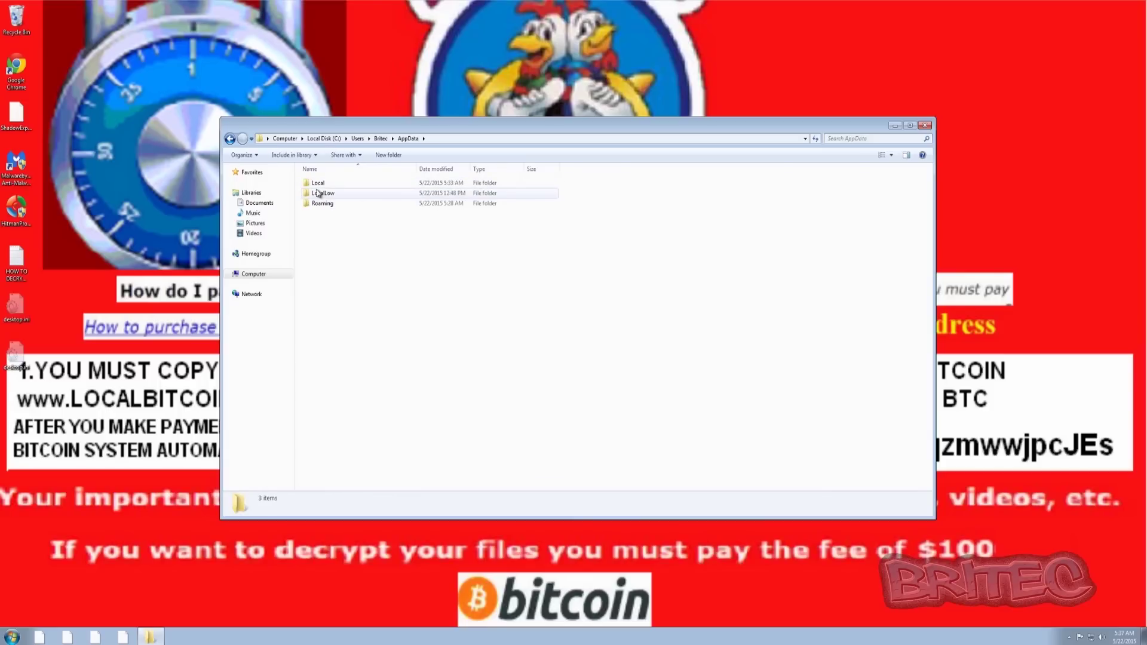
left_click(320, 206)
double_click(321, 206)
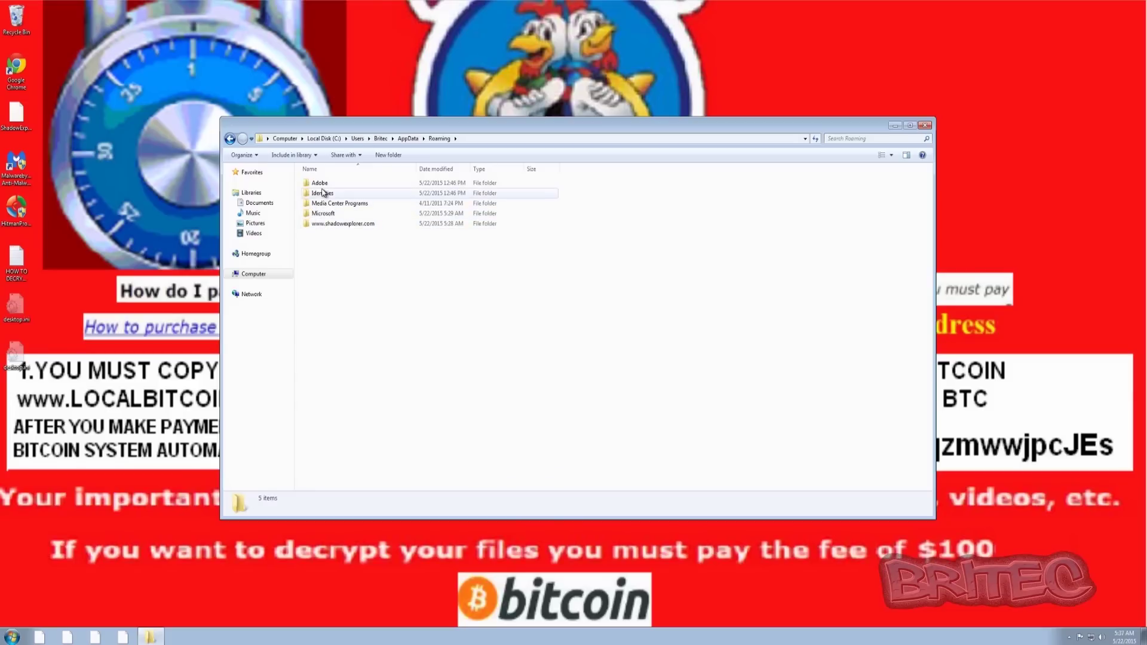
double_click(319, 214)
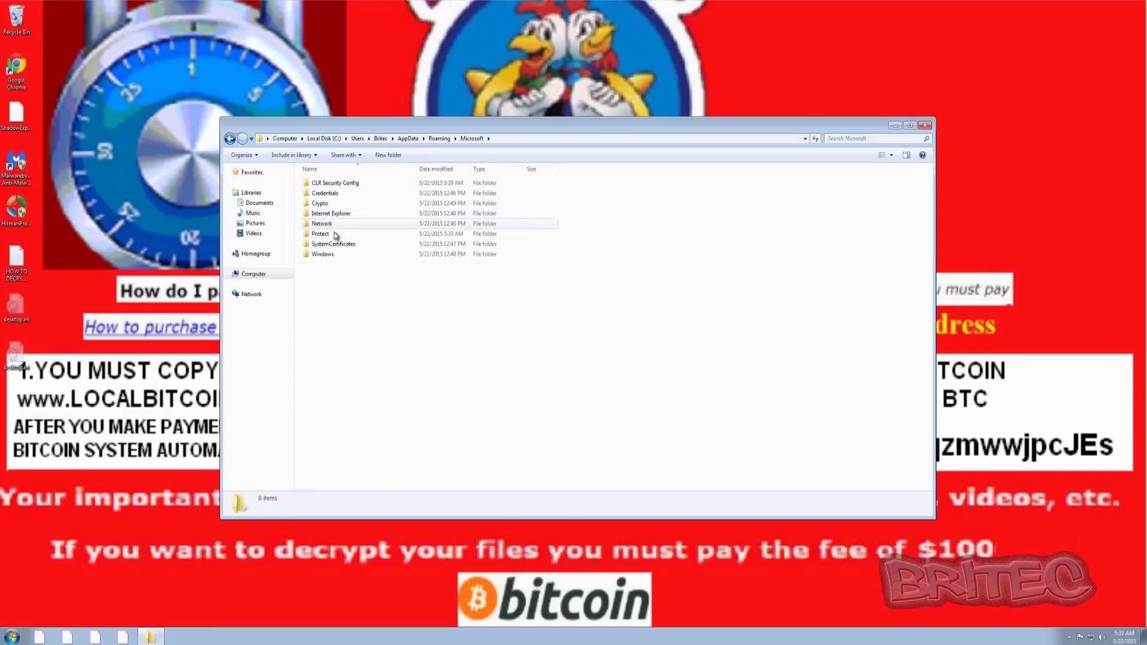
double_click(322, 204)
double_click(317, 188)
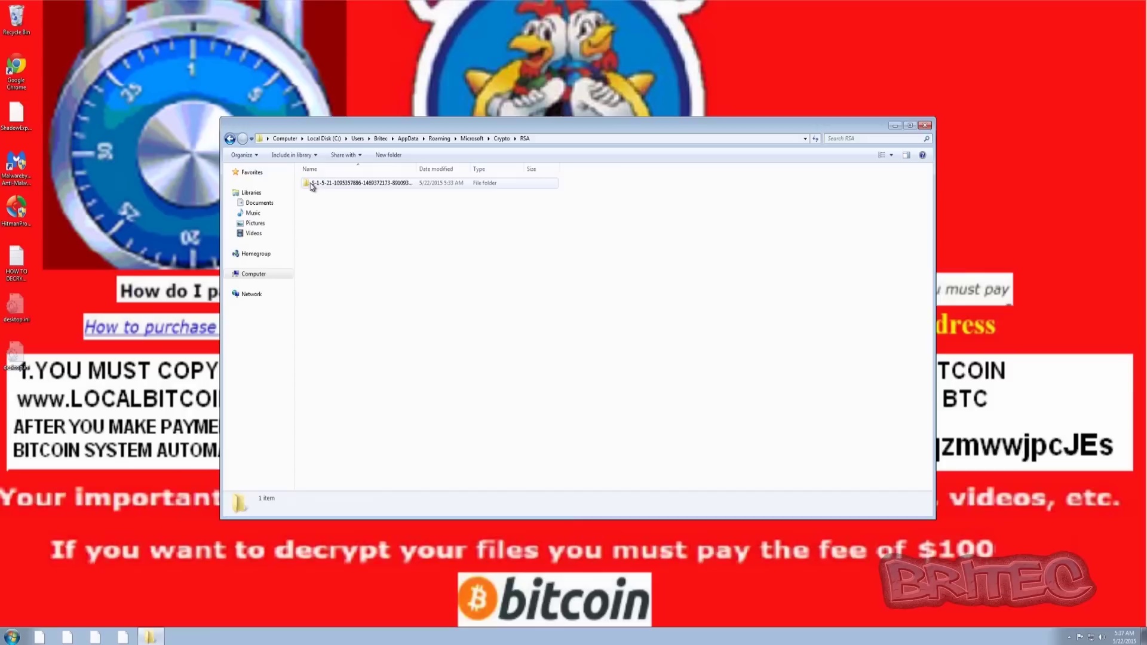
double_click(328, 187)
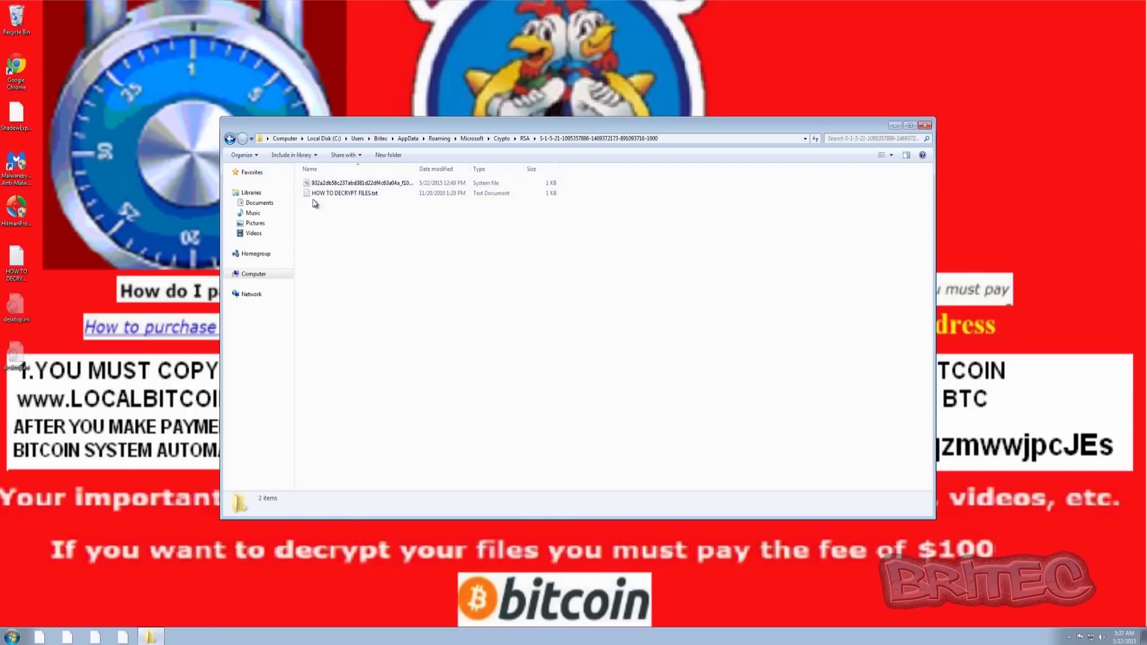
left_click(327, 194)
double_click(352, 193)
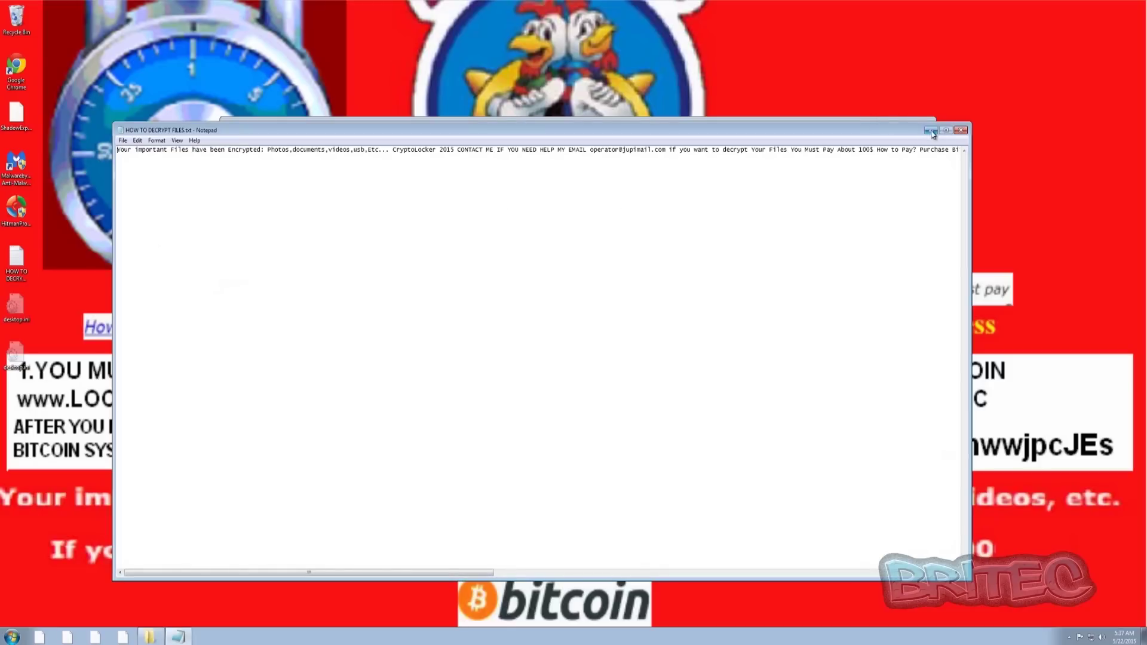
left_click(960, 131)
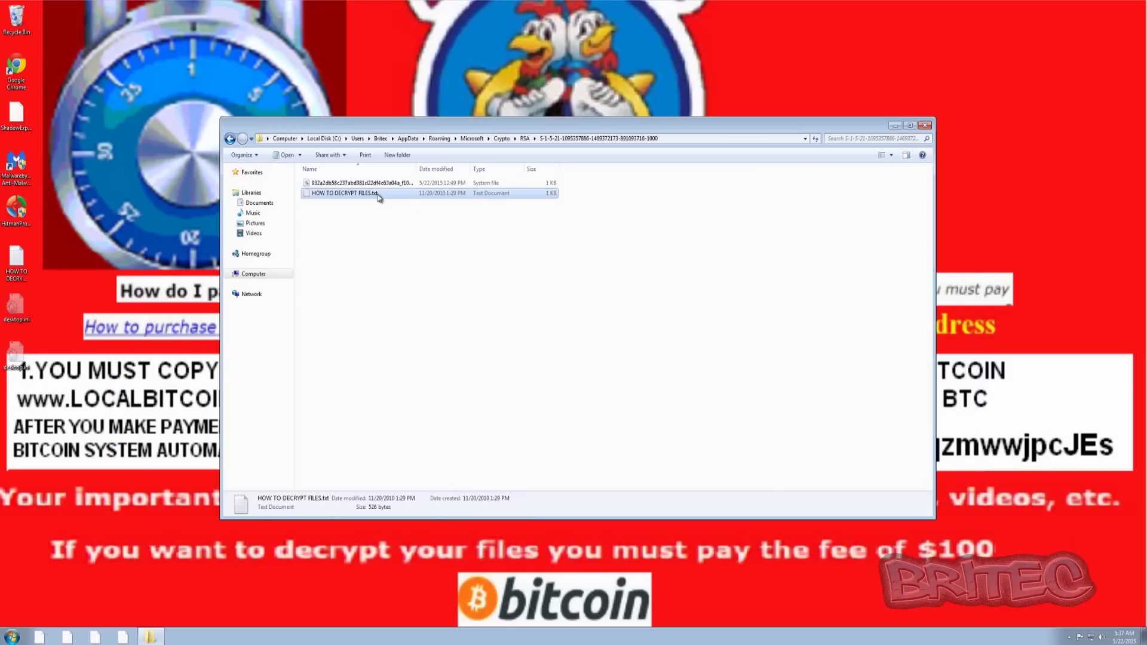
double_click(351, 195)
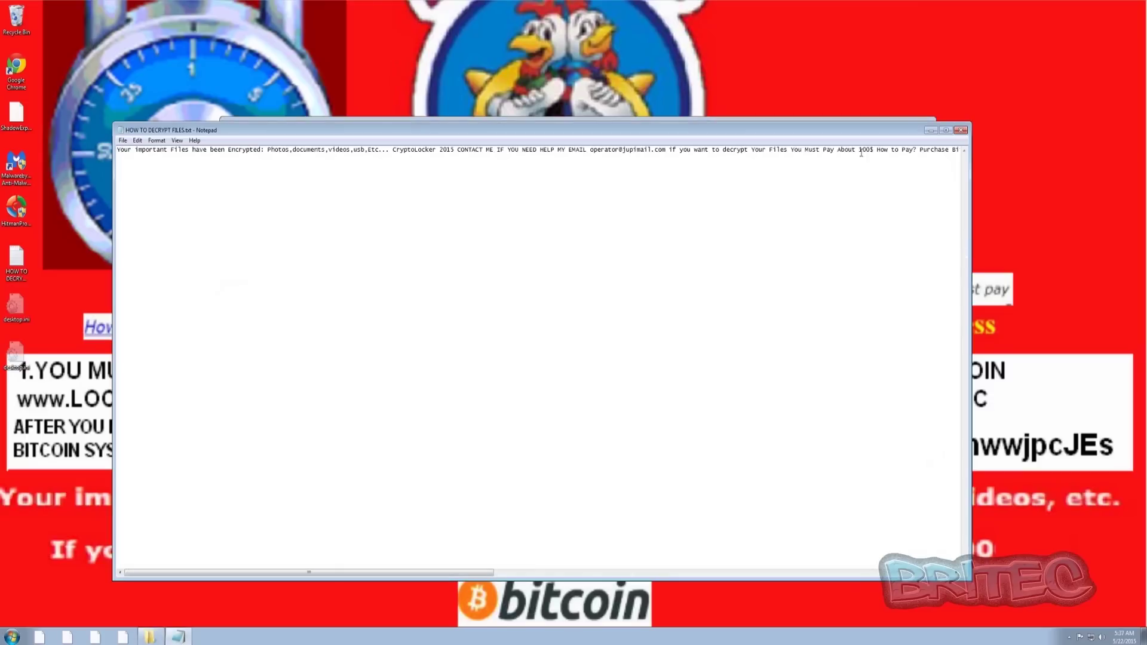
left_click(960, 131)
- Go back to AppData and inspect the suspicious executable in Local\Temp
left_click(230, 140)
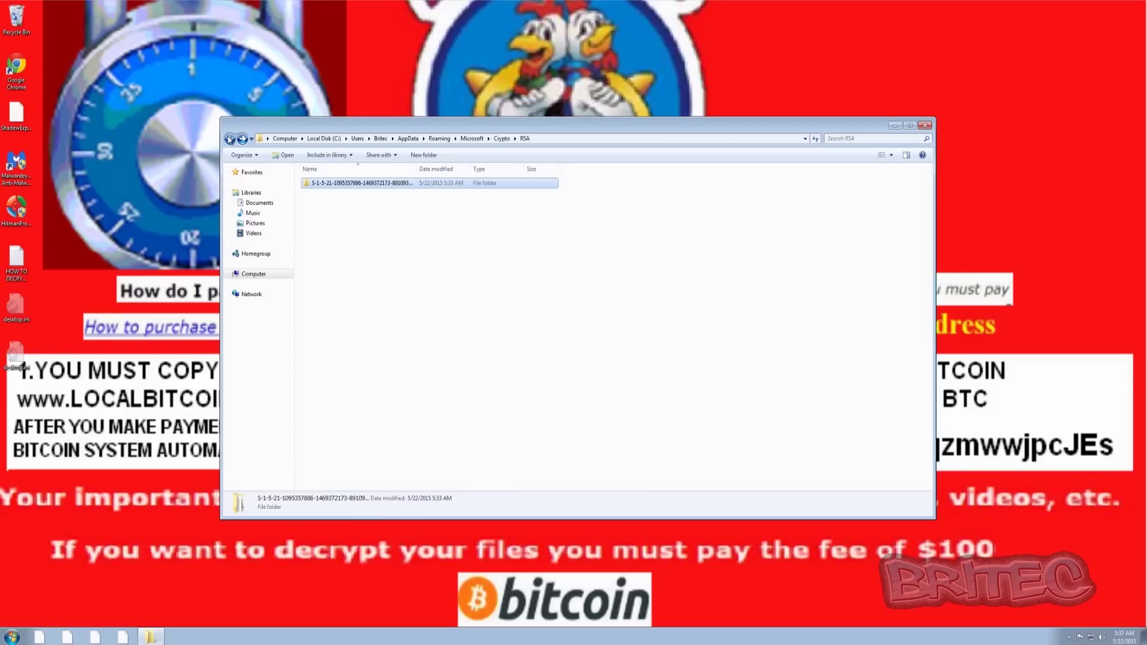
left_click(230, 139)
left_click(230, 139)
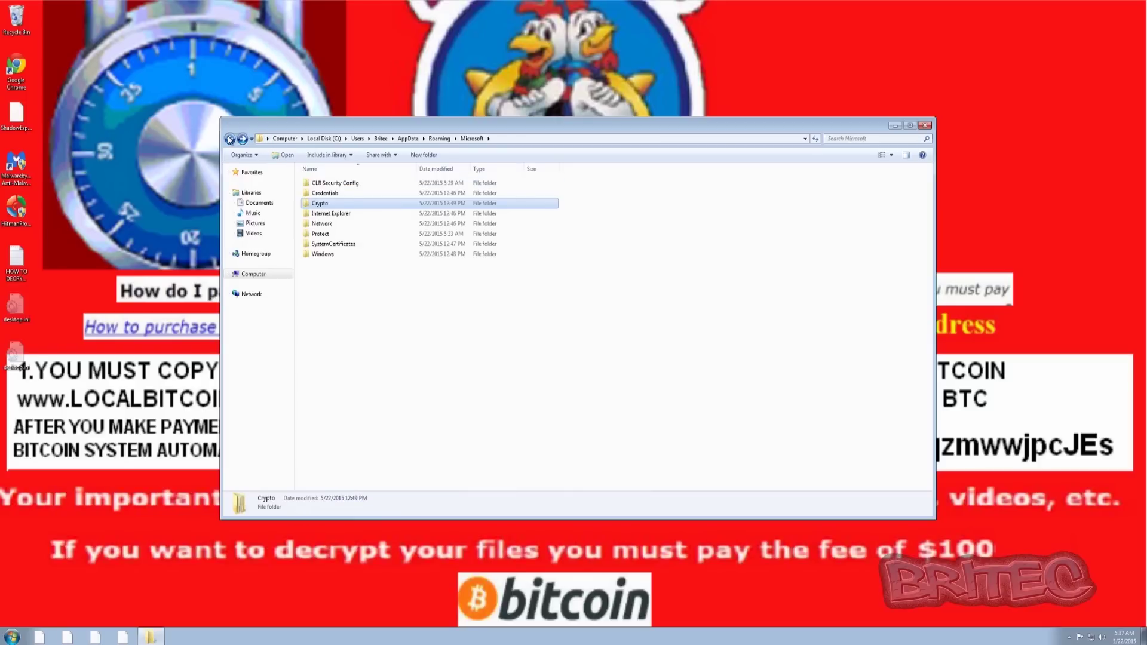
left_click(230, 139)
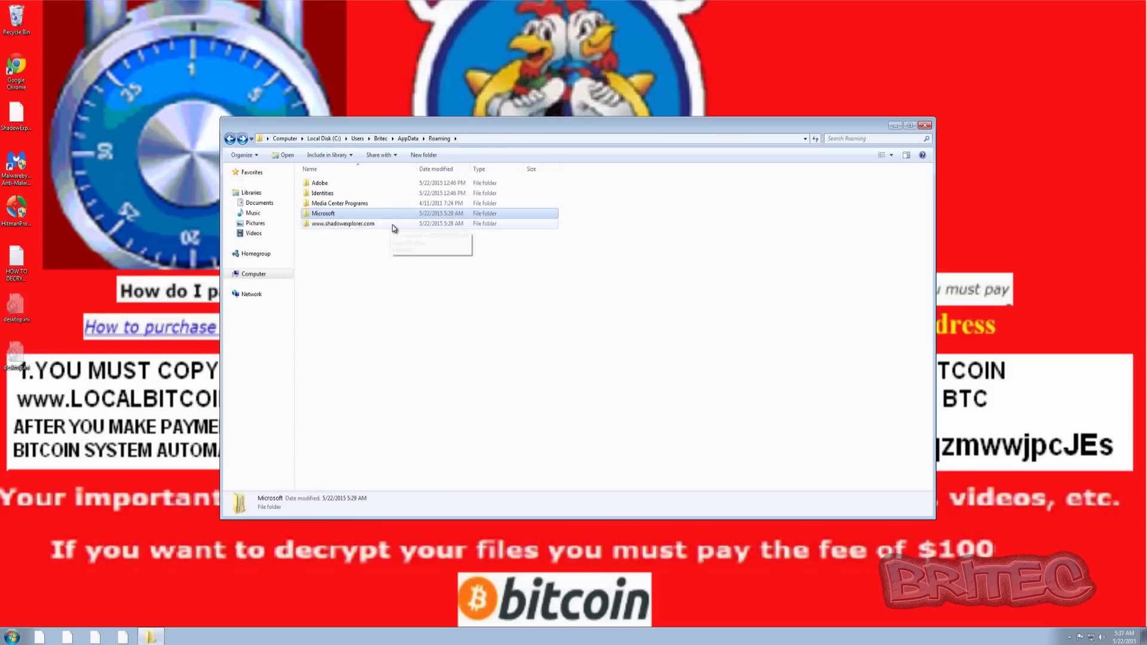
left_click(230, 139)
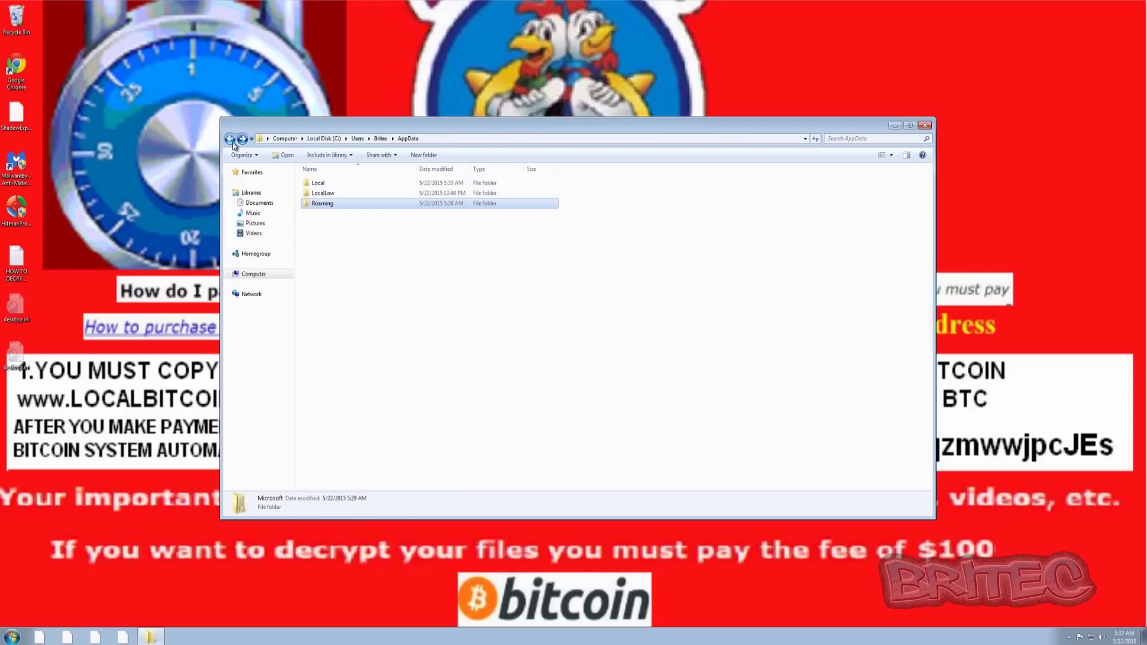
double_click(320, 183)
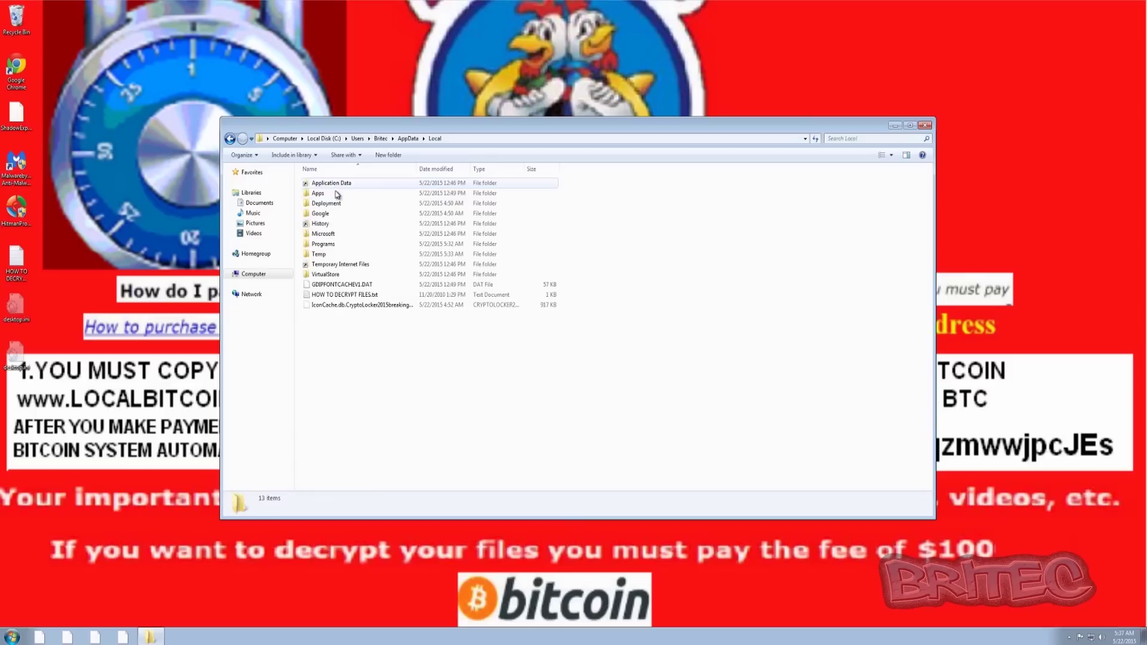
double_click(318, 253)
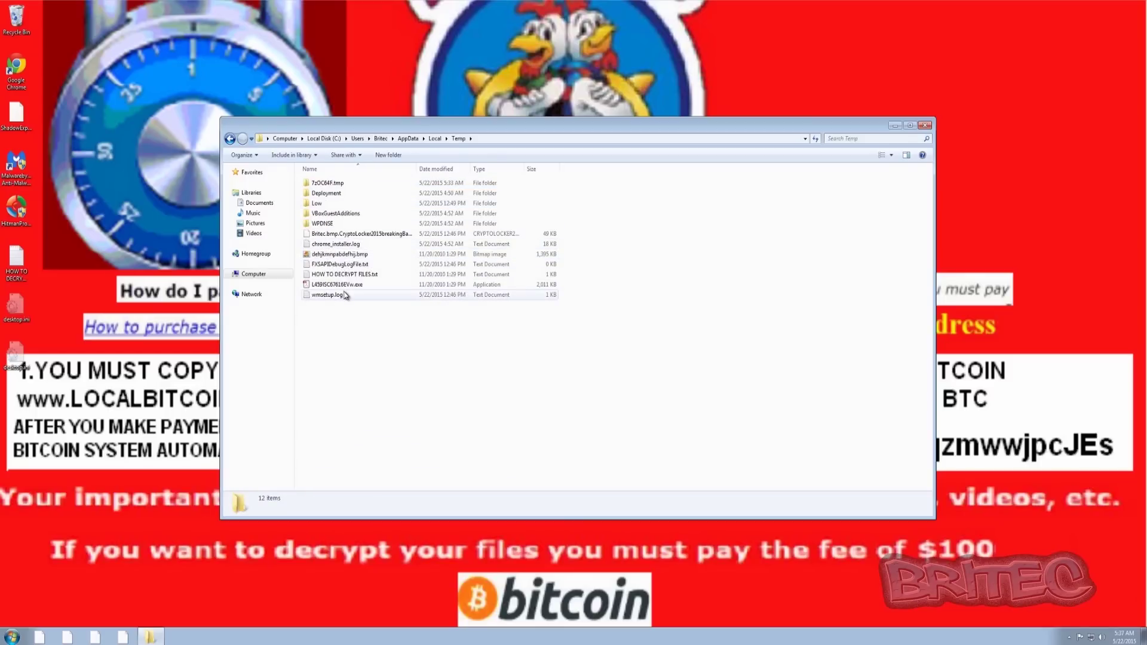
left_click(313, 286)
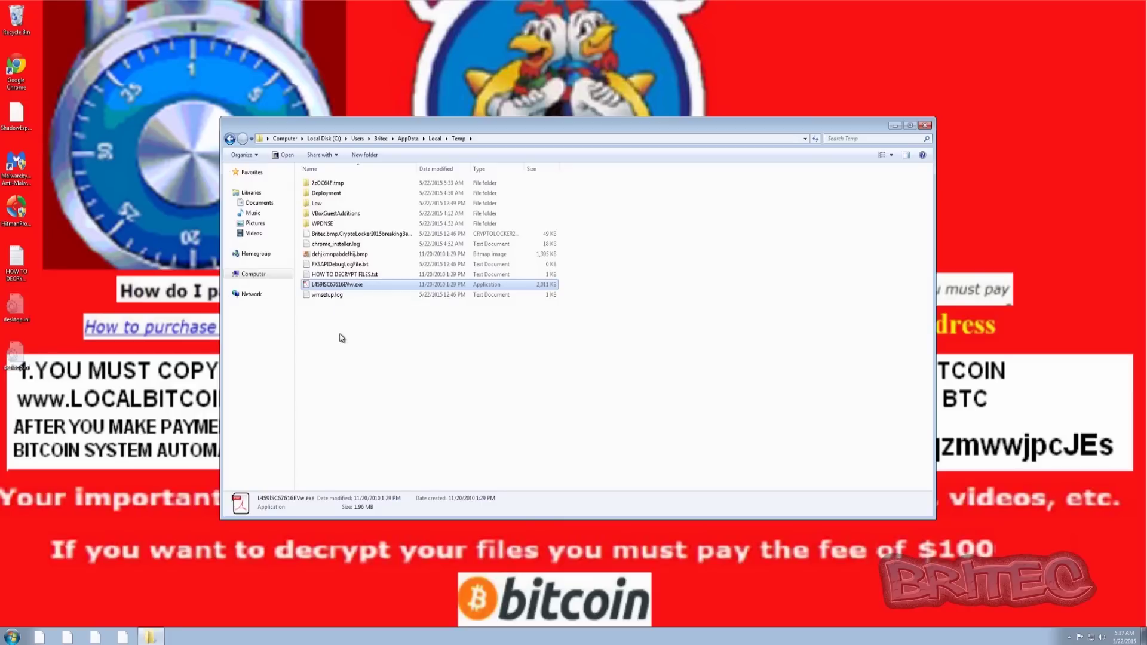
mouse_move(339, 292)
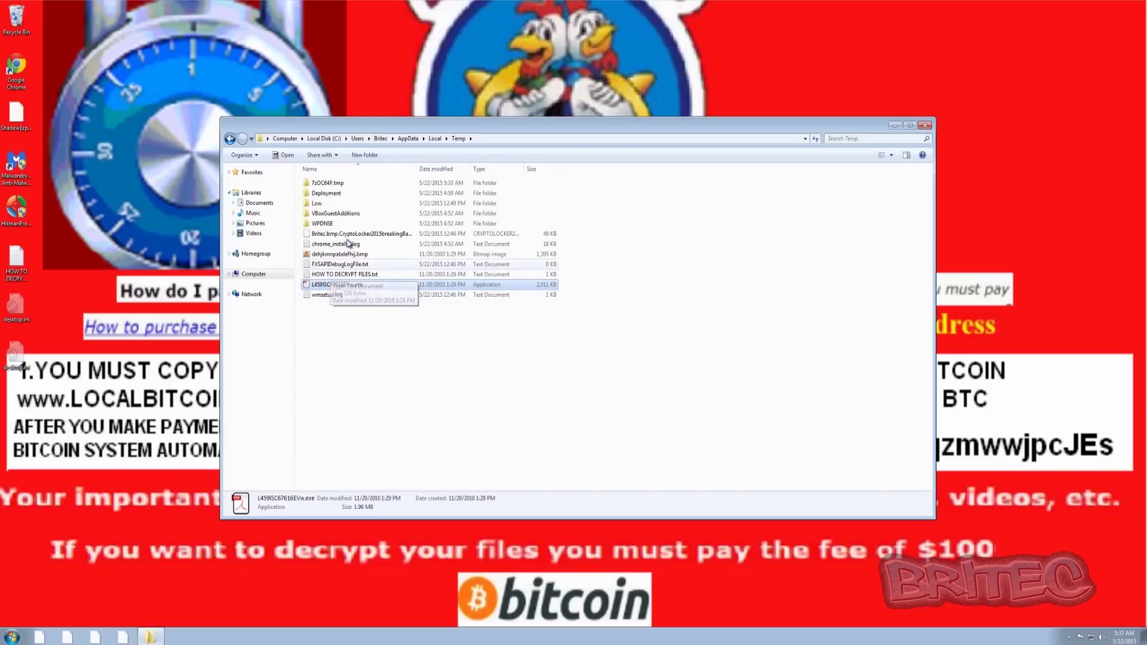
- Check the CryptoLocker icon cache in Local, then Roaming and the ProgramData folder on C:
left_click(228, 142)
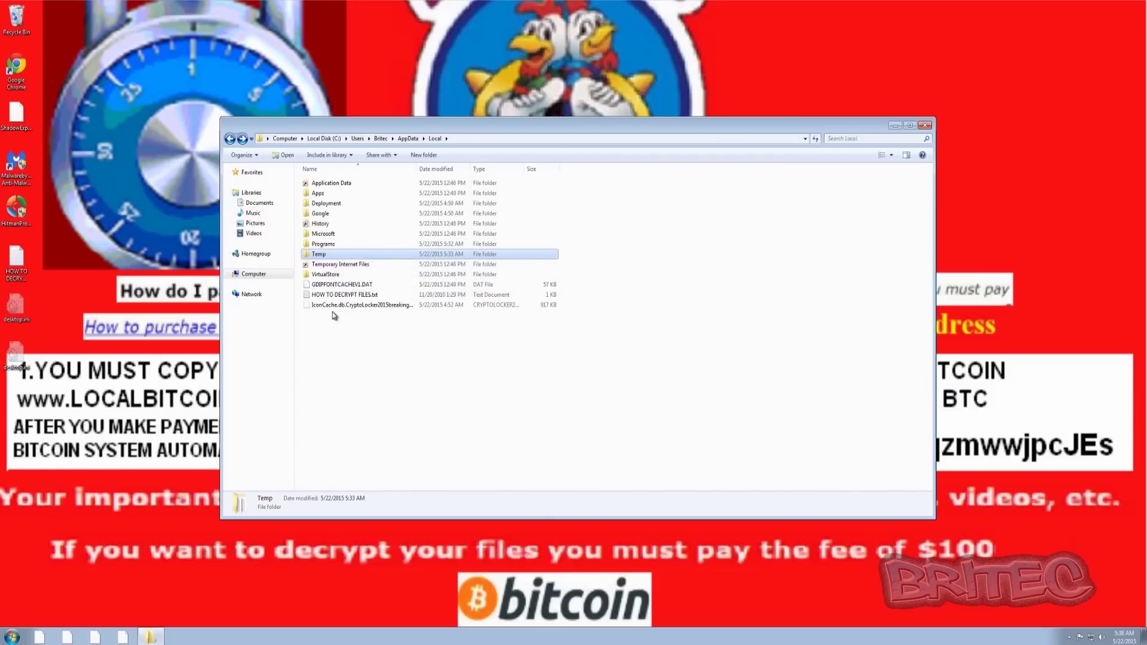
left_click(323, 306)
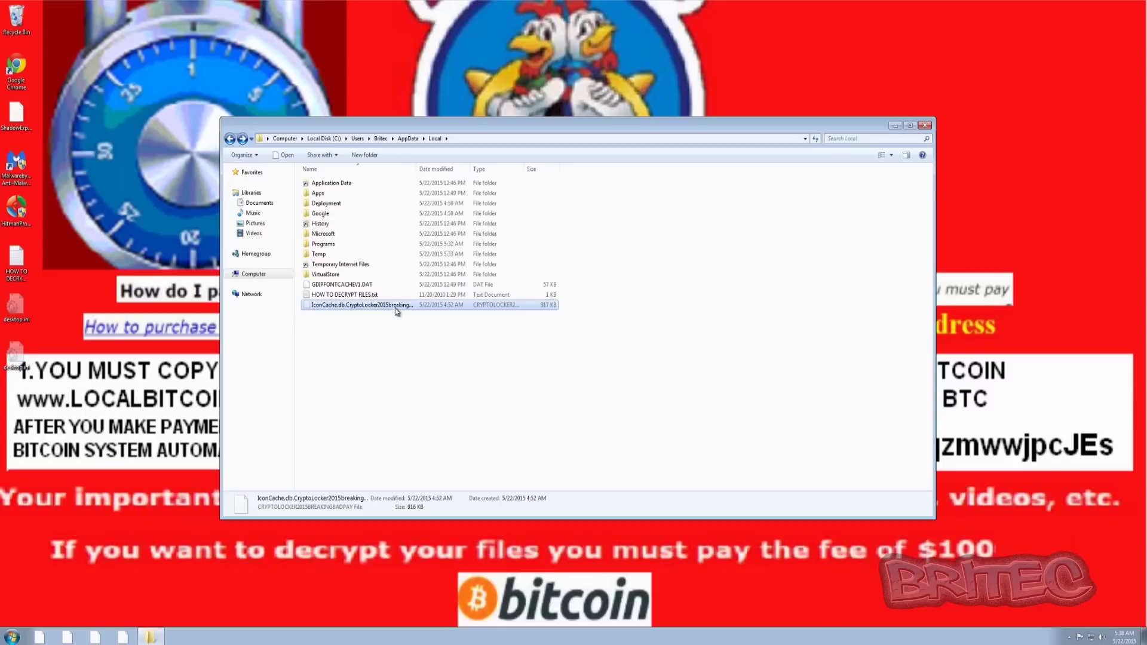
left_click(230, 140)
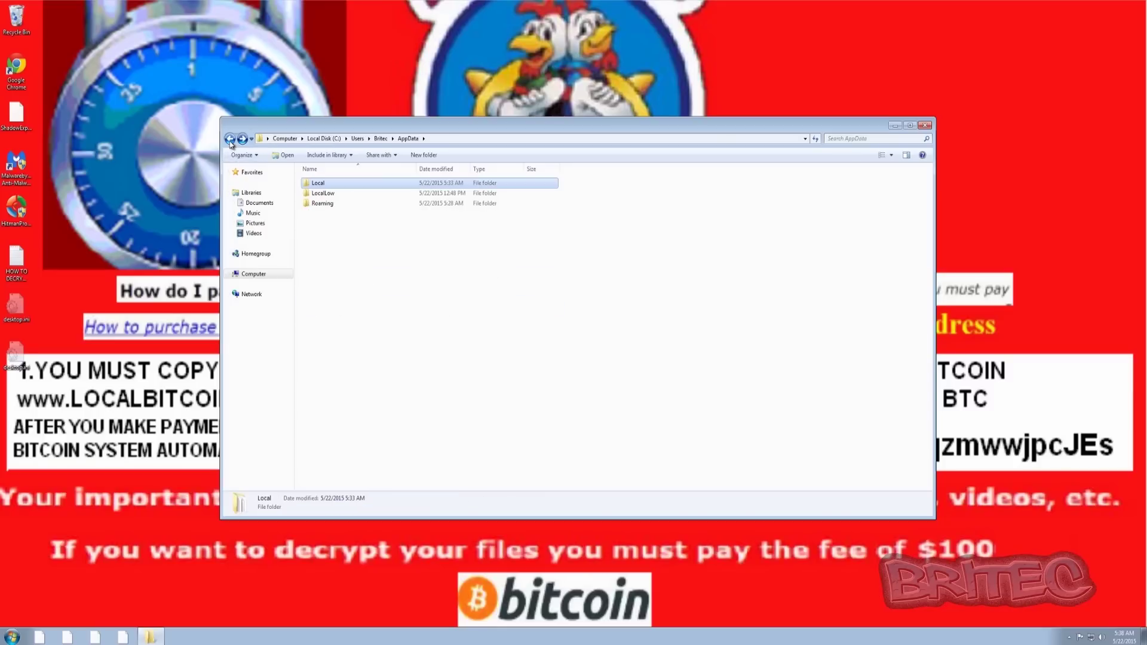
double_click(321, 204)
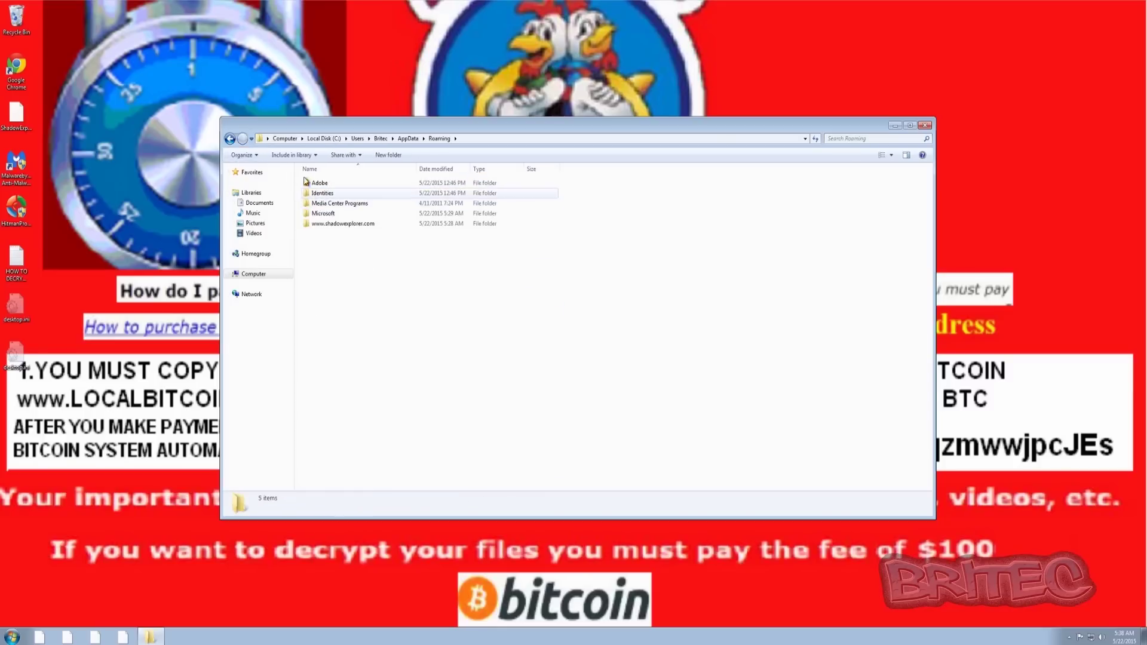
left_click(230, 140)
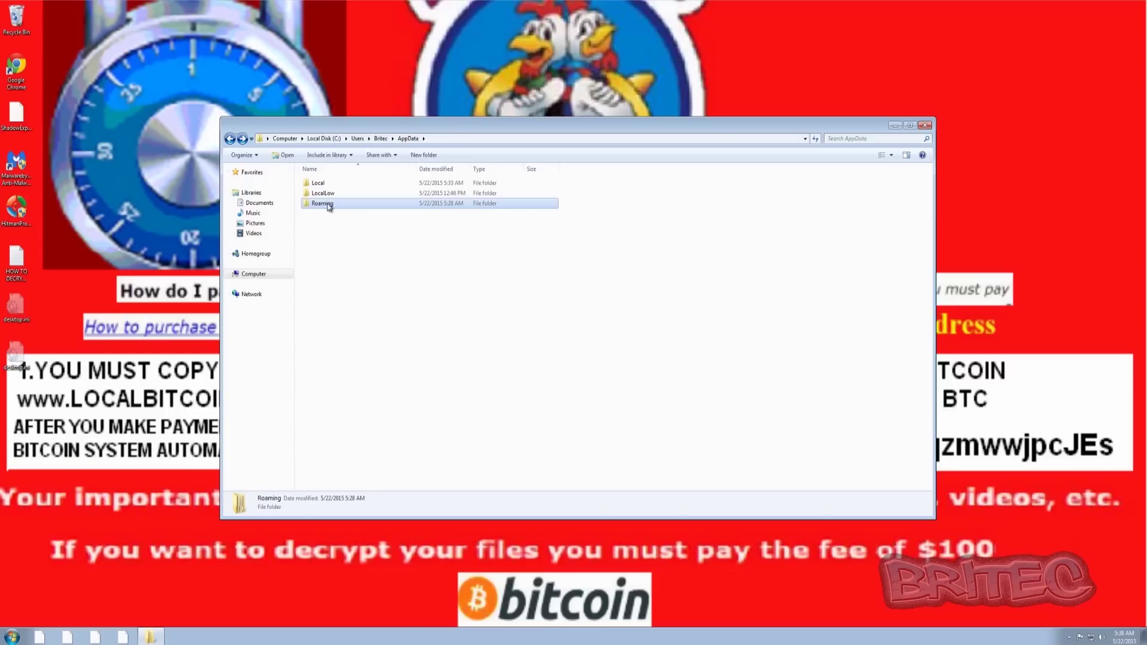
left_click(230, 141)
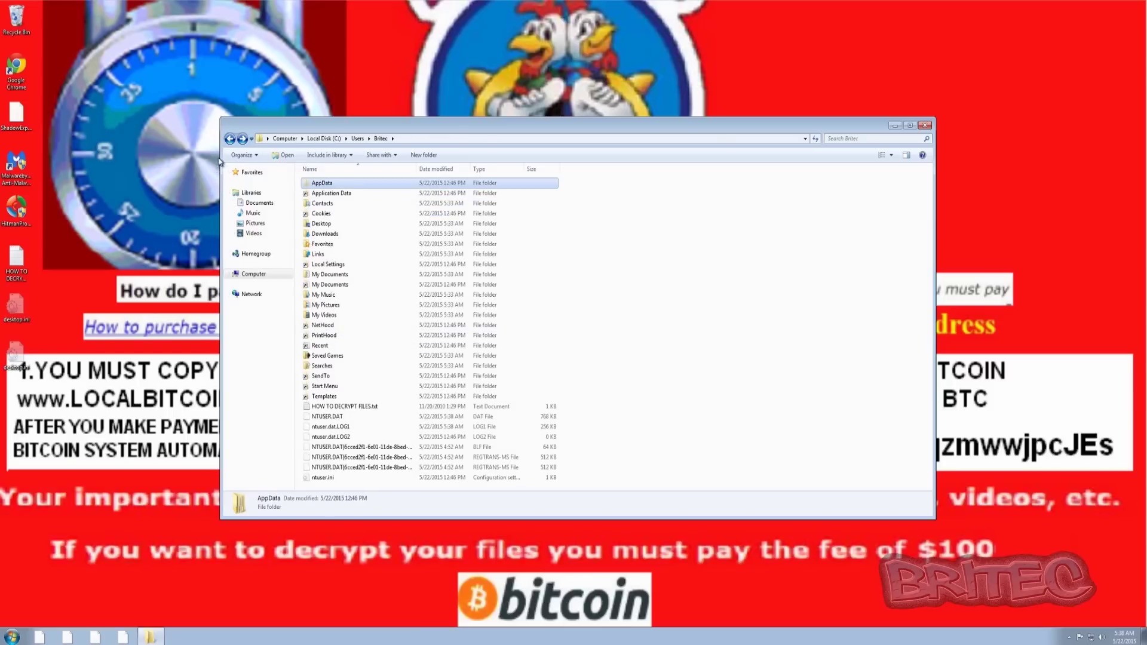
left_click(231, 140)
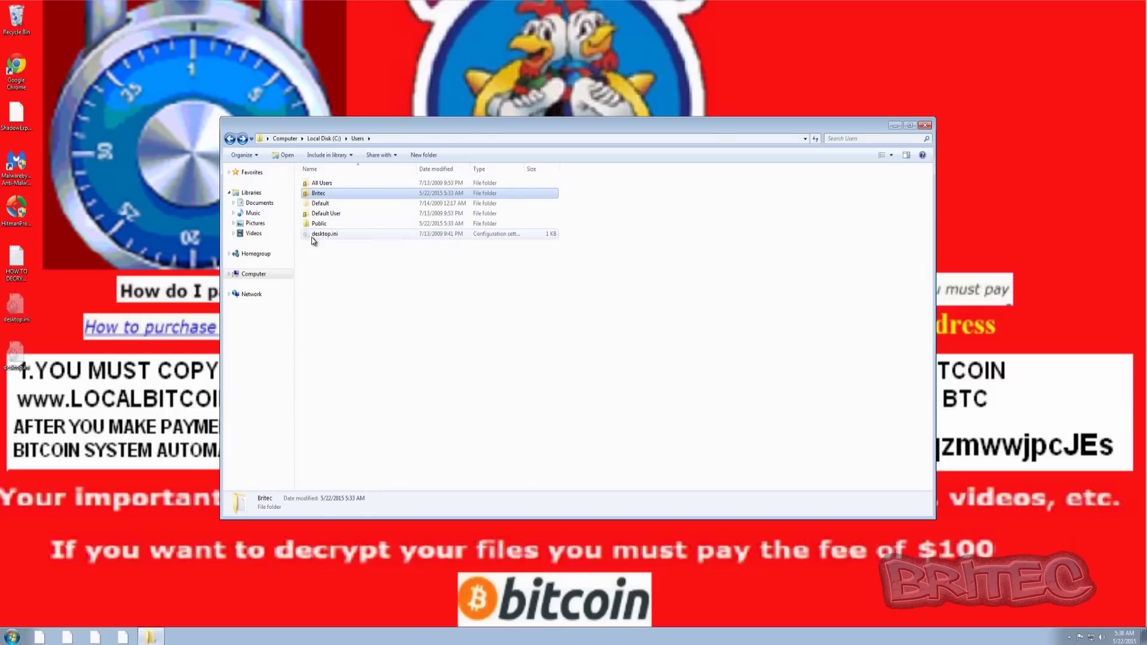
left_click(231, 140)
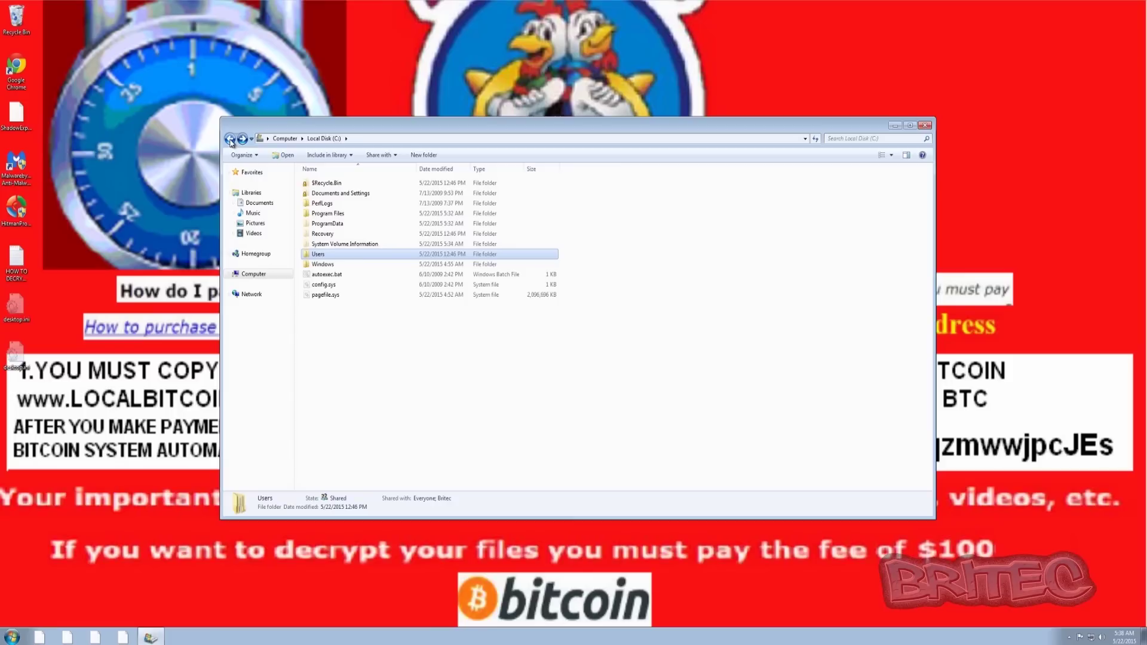
double_click(332, 225)
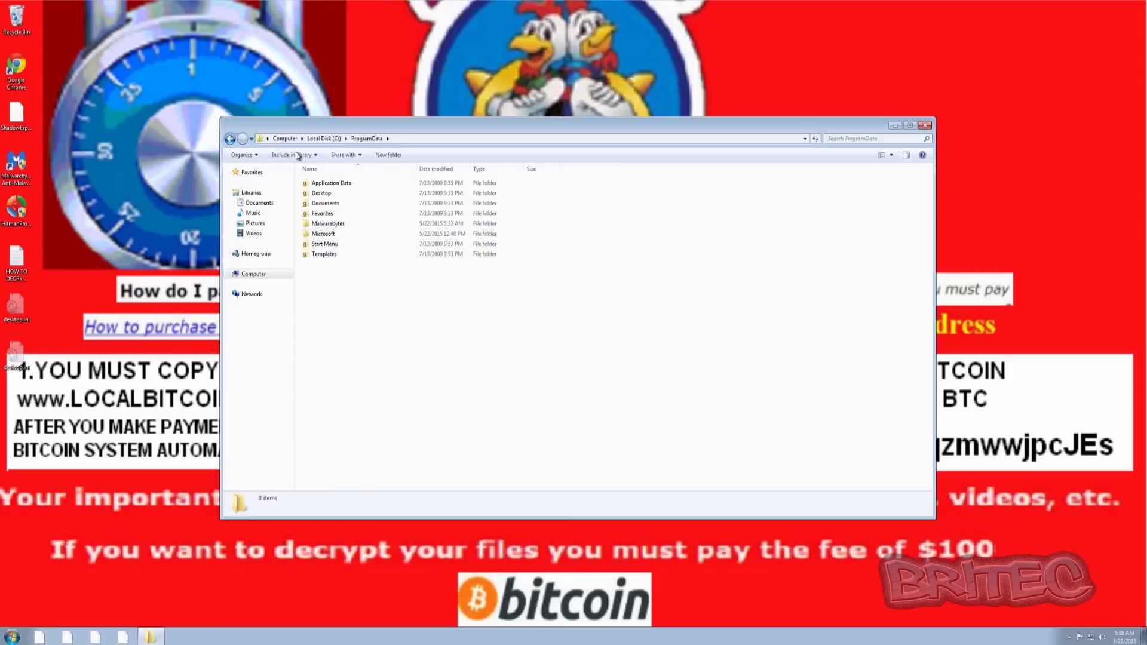
key("BackSpace")
- Close Explorer and restart the computer from the Start menu
left_click(925, 126)
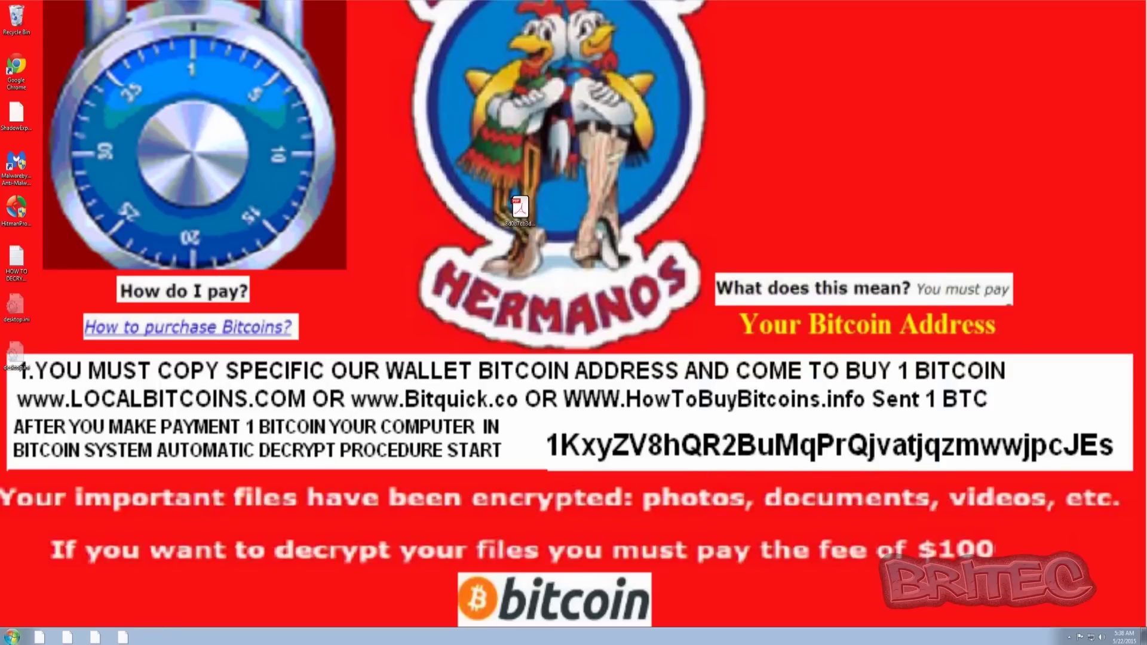
left_click(13, 637)
left_click(157, 613)
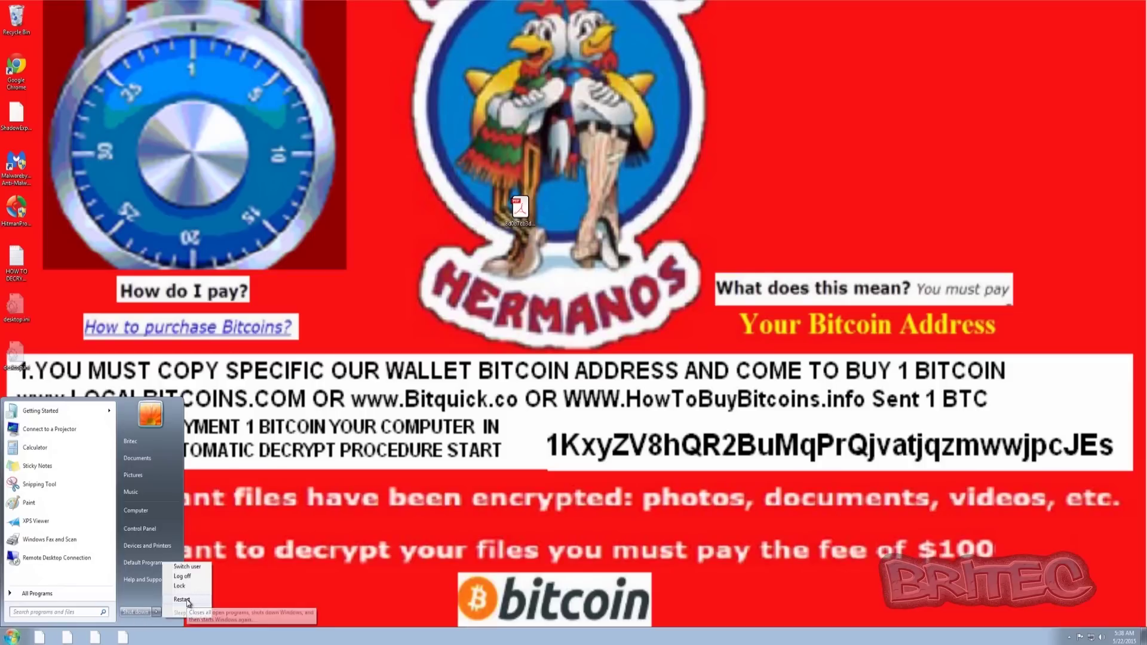
left_click(183, 600)
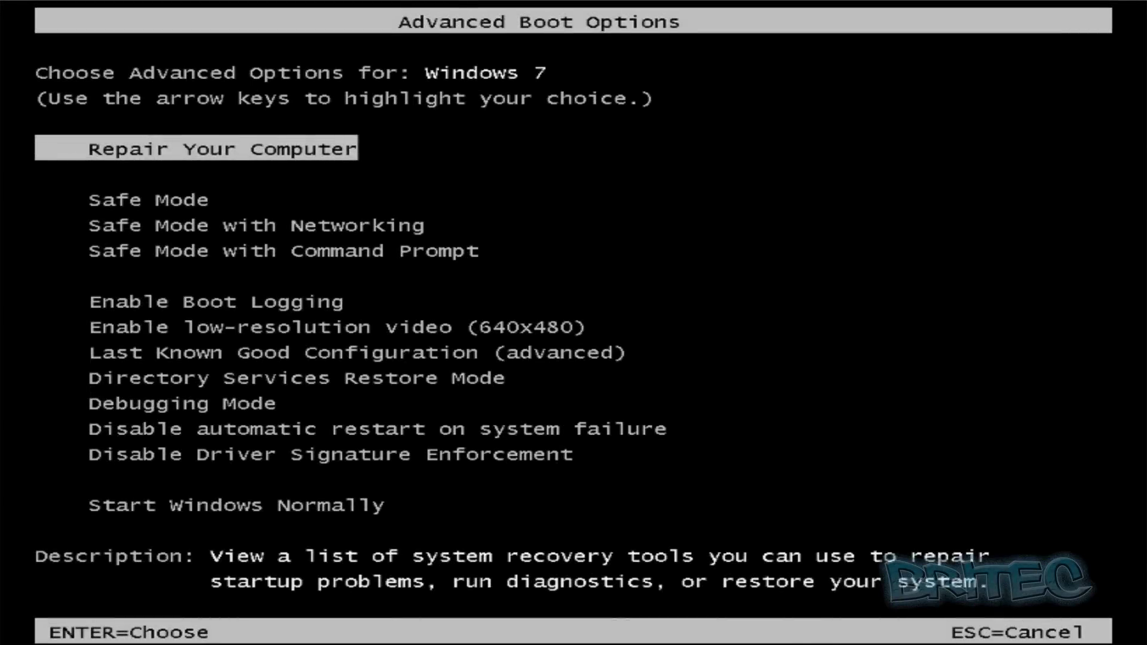
- Choose Safe Mode with Networking from the Advanced Boot Options list
key("Down")
key("Down")
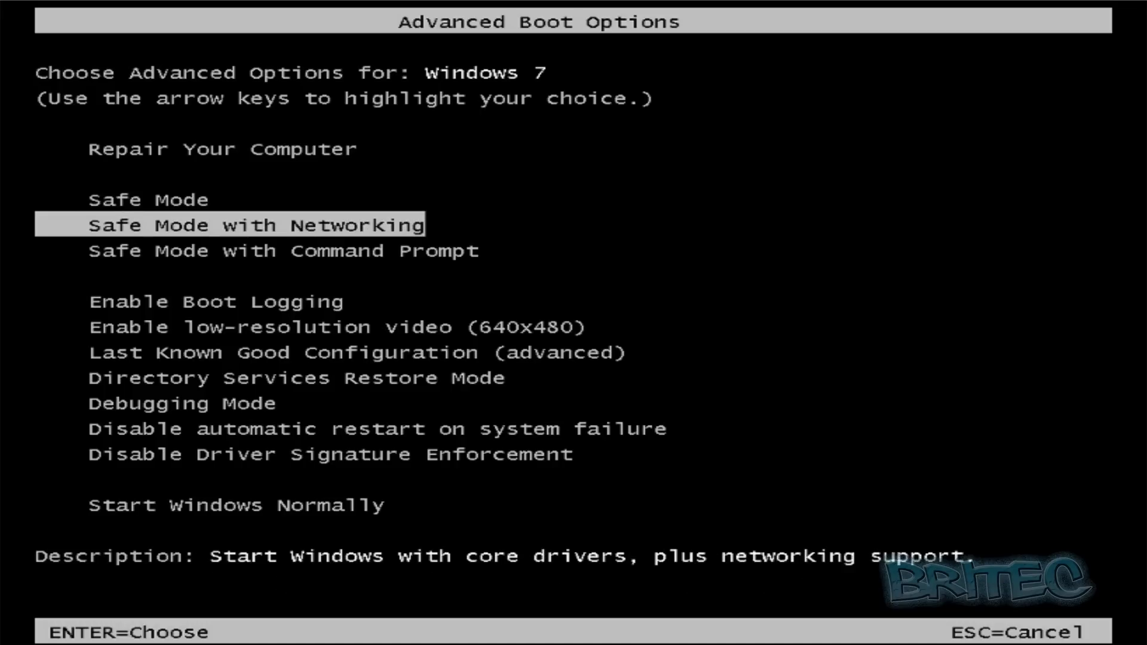
key("Return")
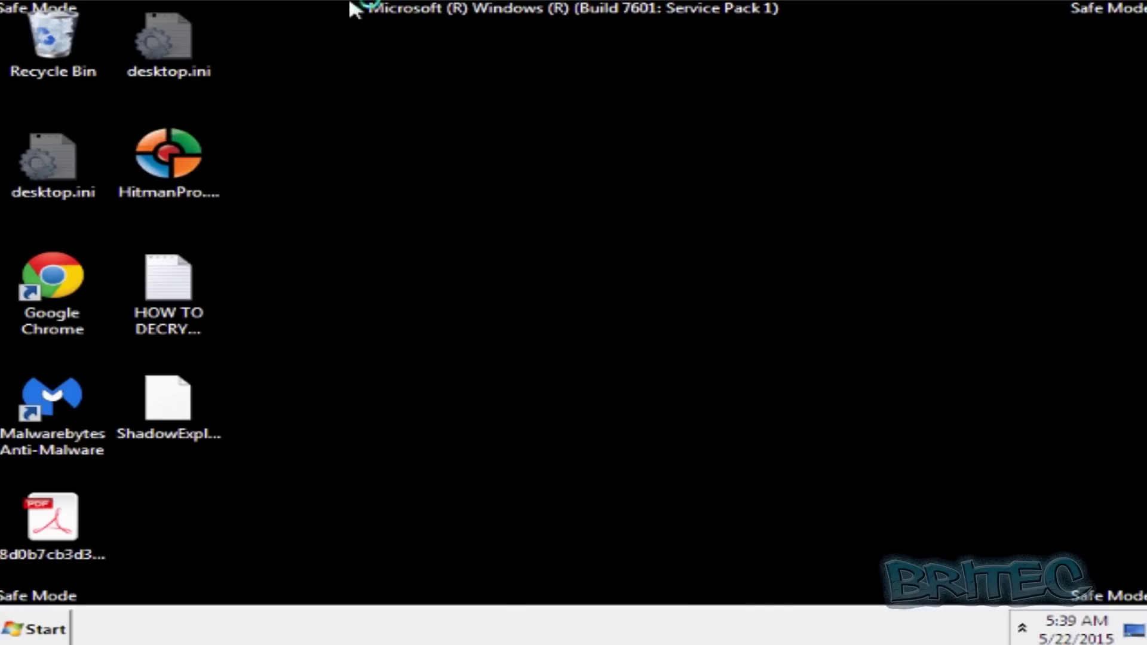
- Delete the fake PDF from the desktop to the Recycle Bin and dismiss the disc-burning notice
left_click(54, 518)
right_click(56, 519)
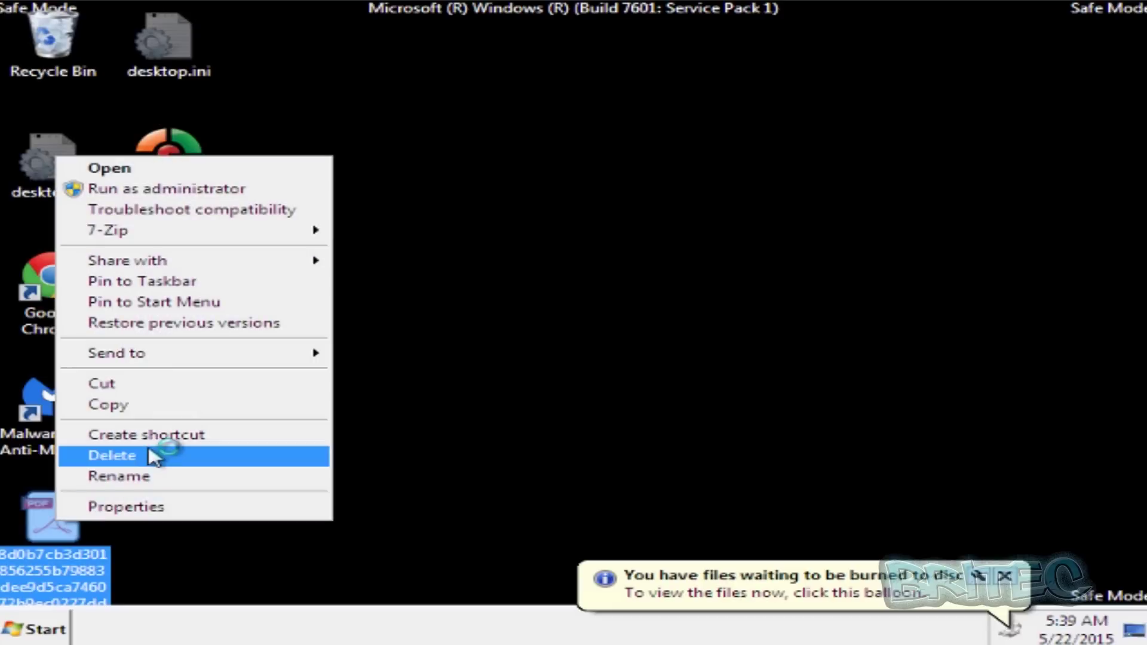
left_click(154, 458)
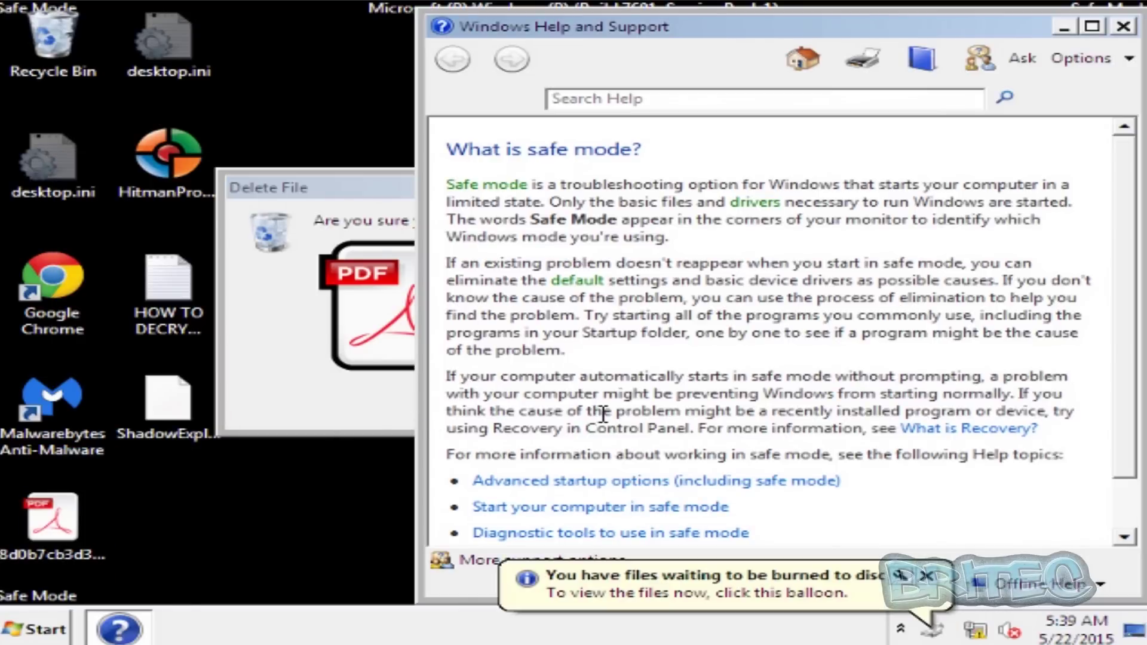
left_click(1123, 27)
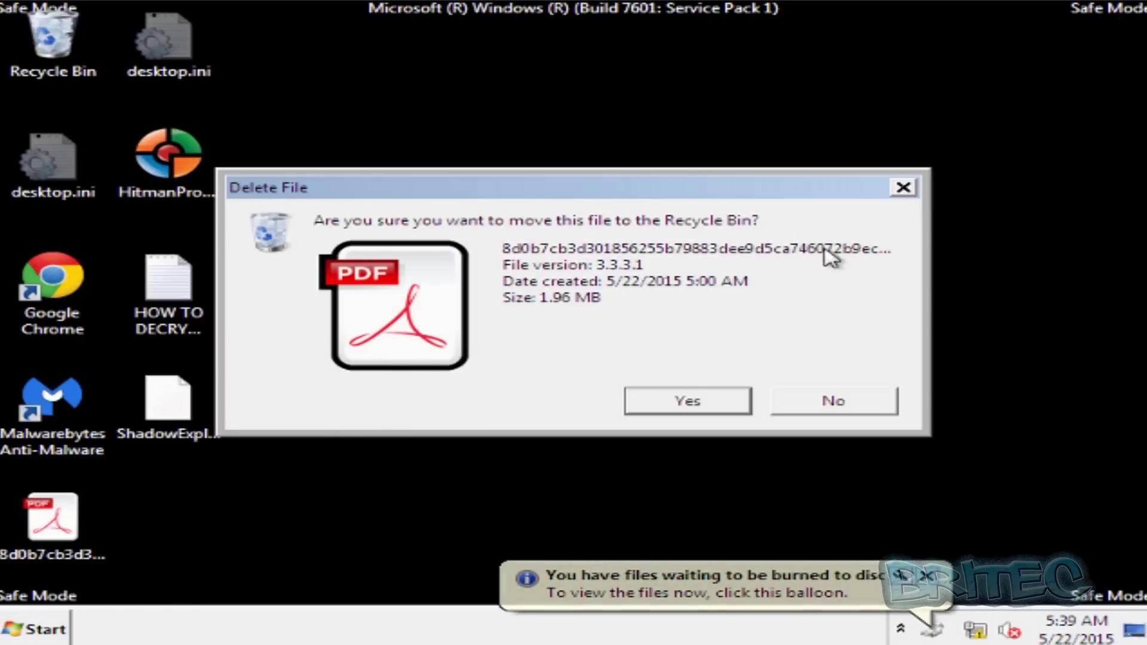
left_click(674, 402)
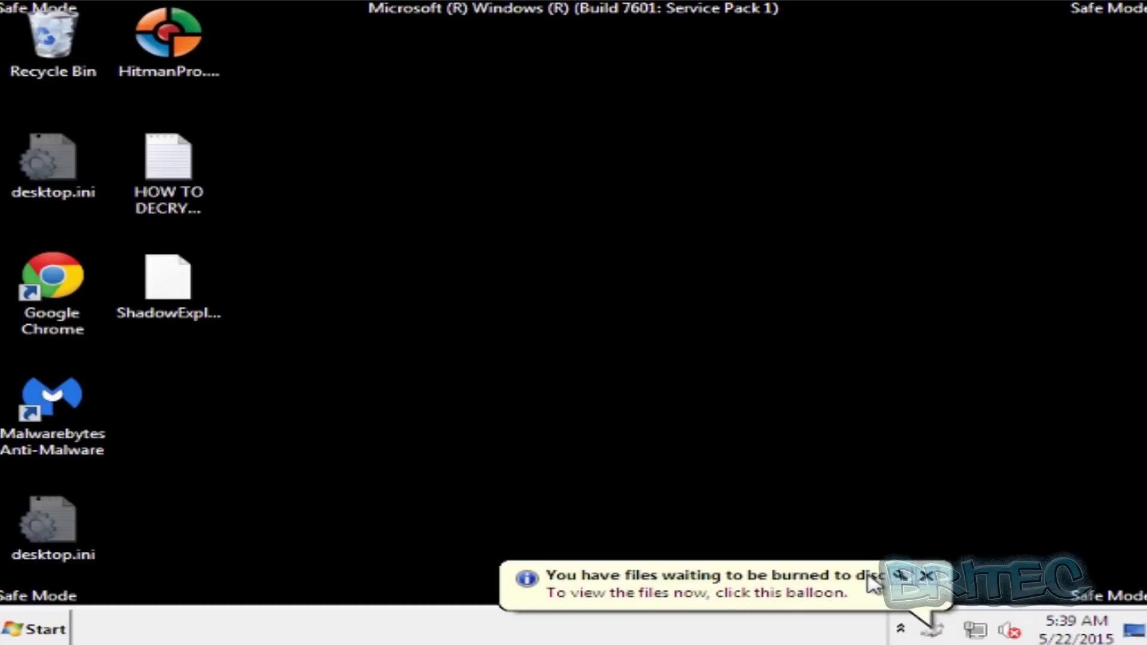
left_click(926, 575)
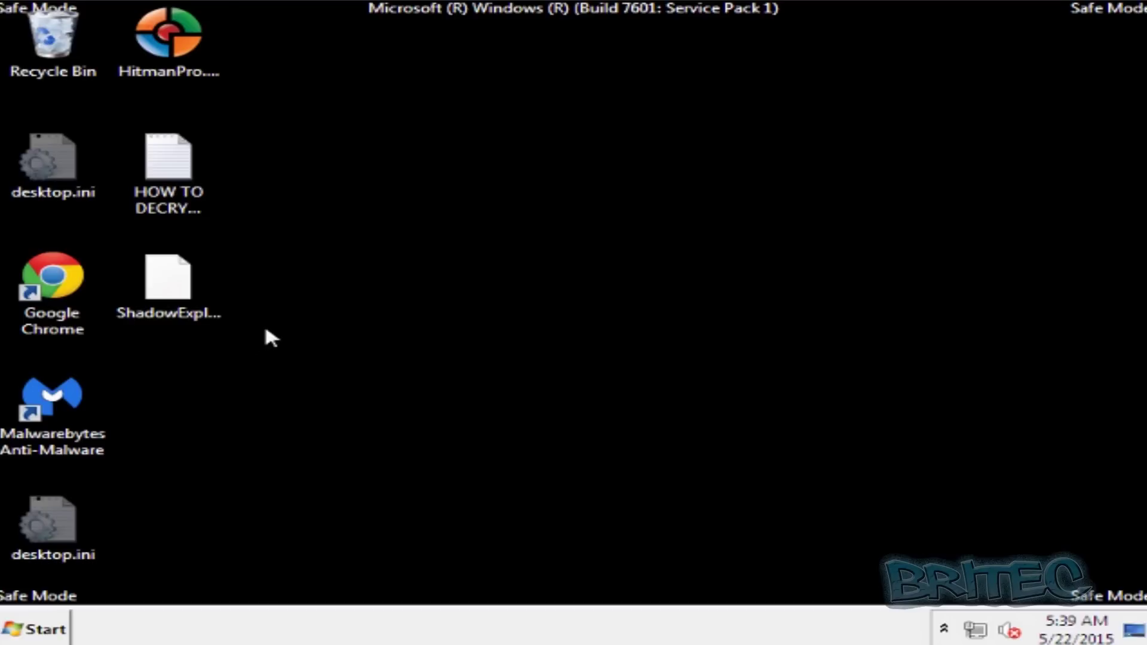
double_click(167, 30)
- Run HitmanPro, accept the licence, and start a one-time scan without installing
left_click(612, 331)
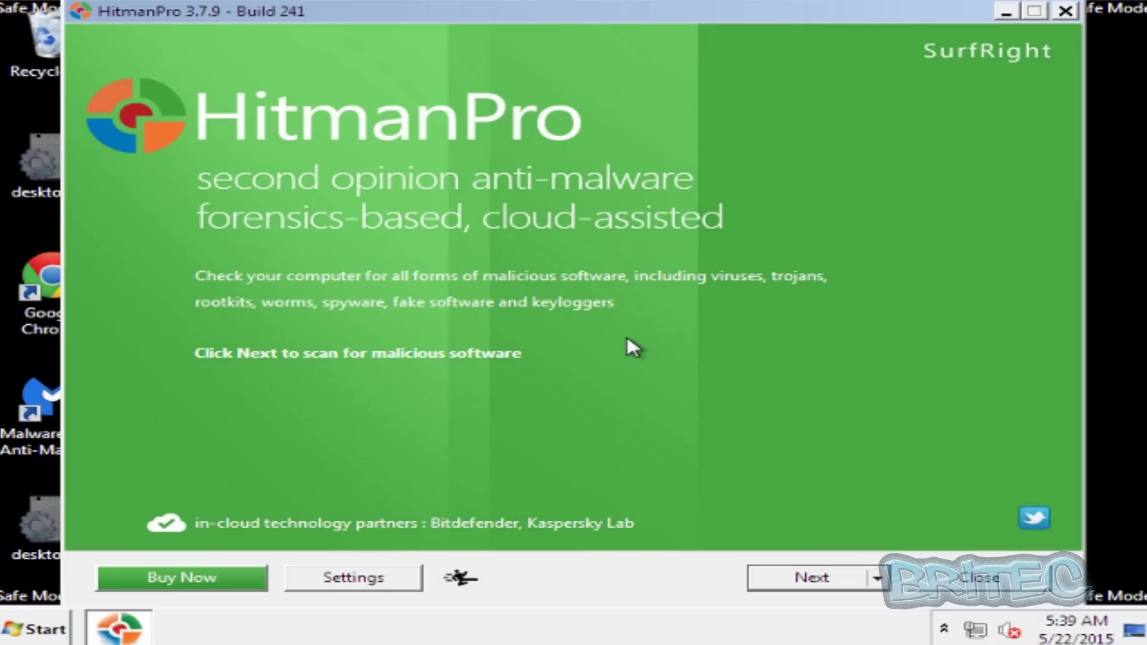
left_click(803, 578)
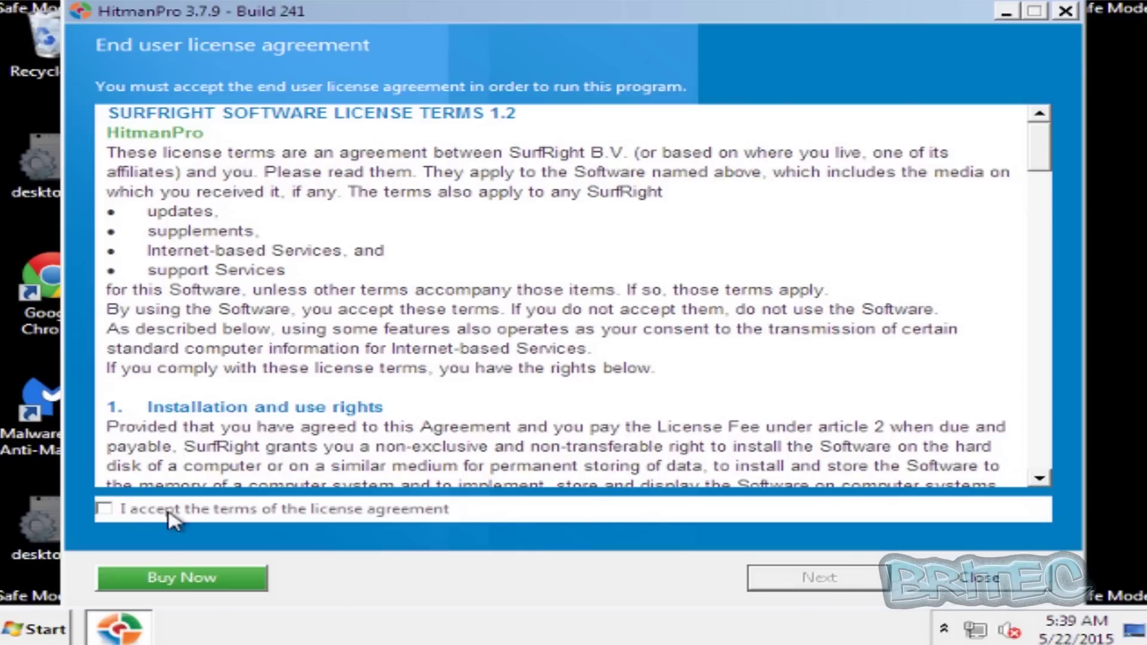
left_click(170, 512)
left_click(812, 577)
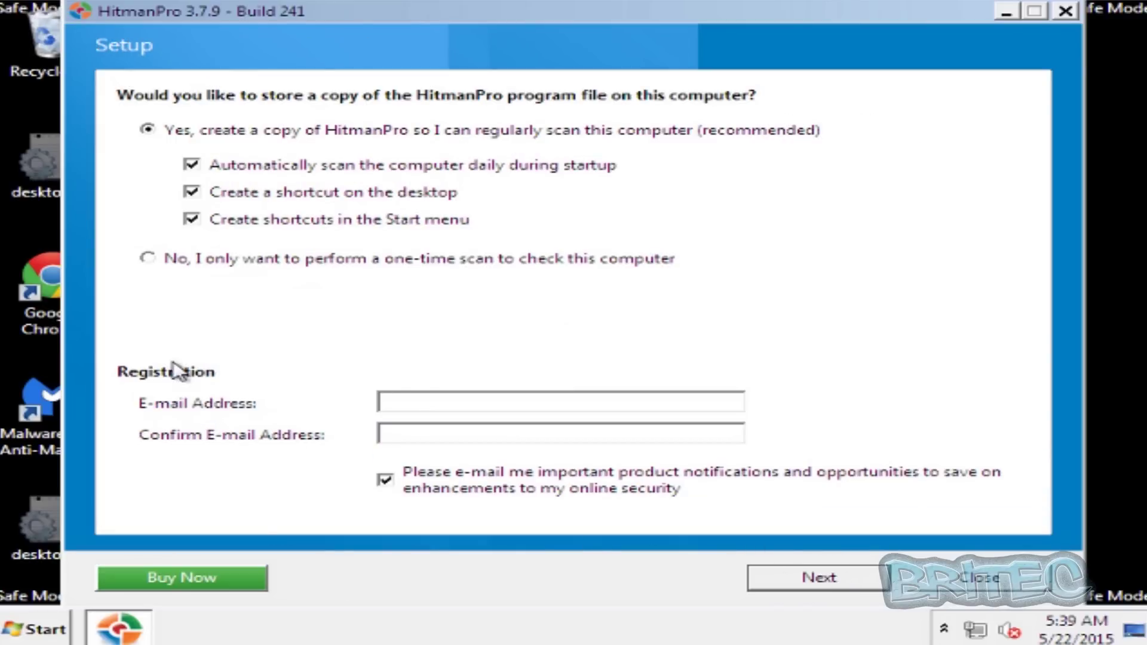
left_click(161, 260)
left_click(862, 585)
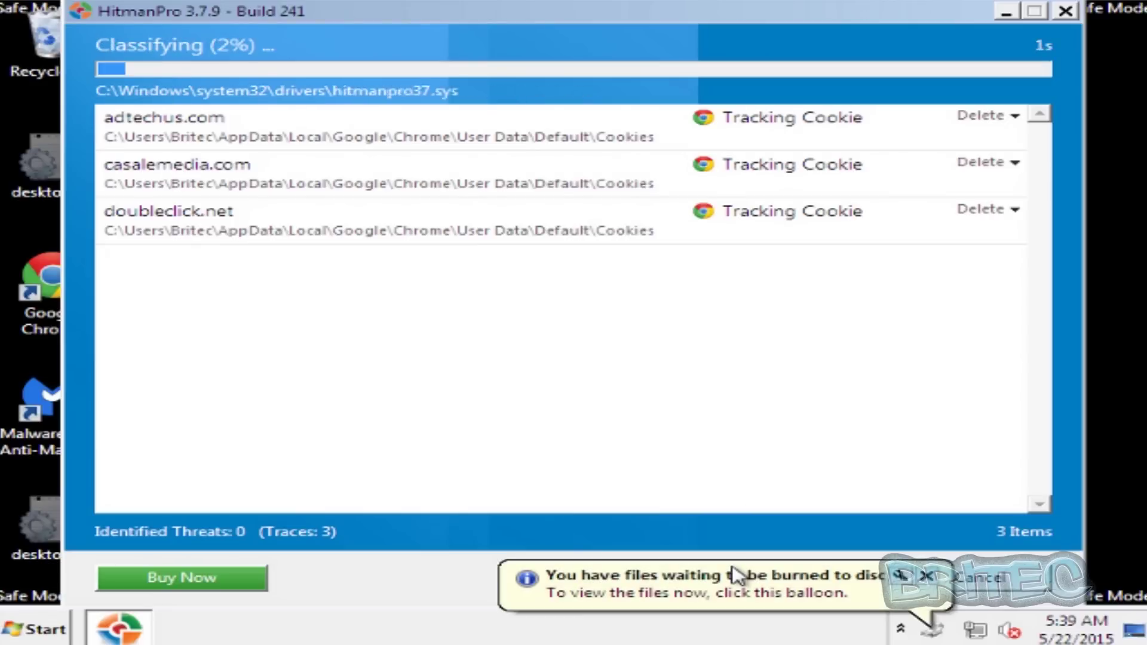
left_click(927, 575)
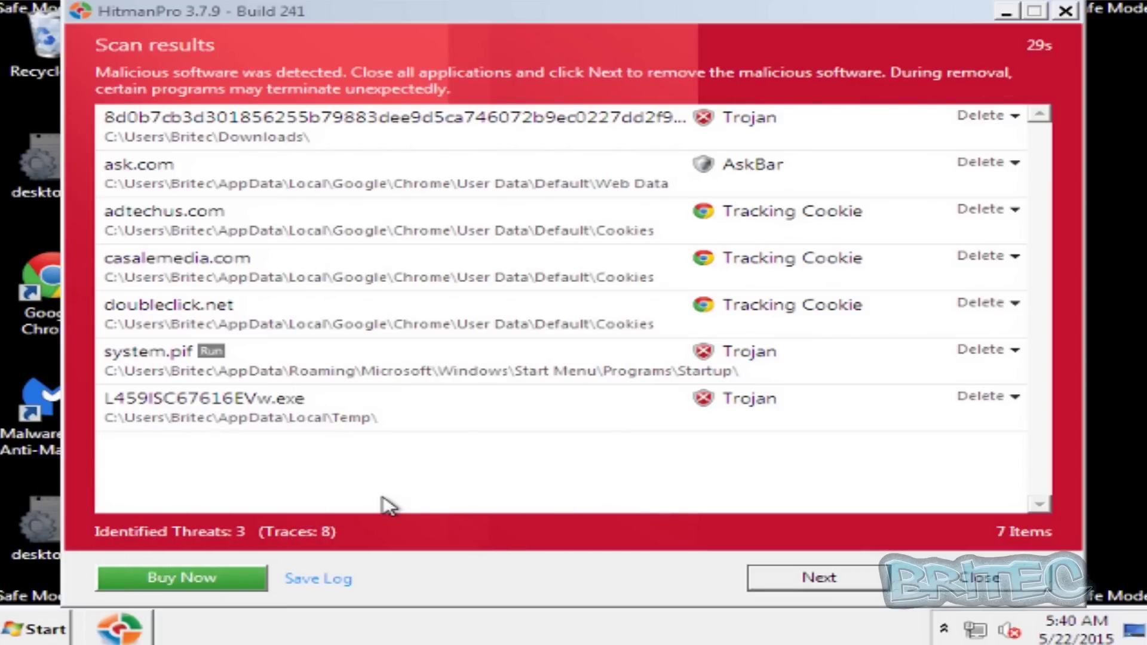
- Activate HitmanPro's free 30-day licence and delete the detected threats without a restore point
left_click(813, 577)
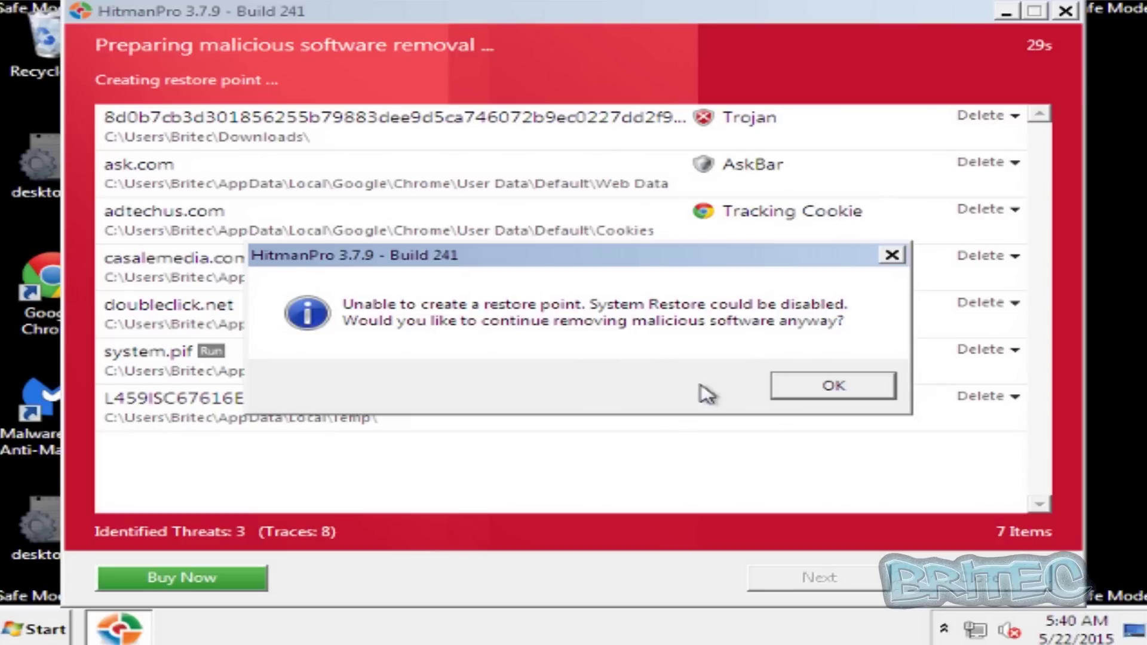
left_click(824, 388)
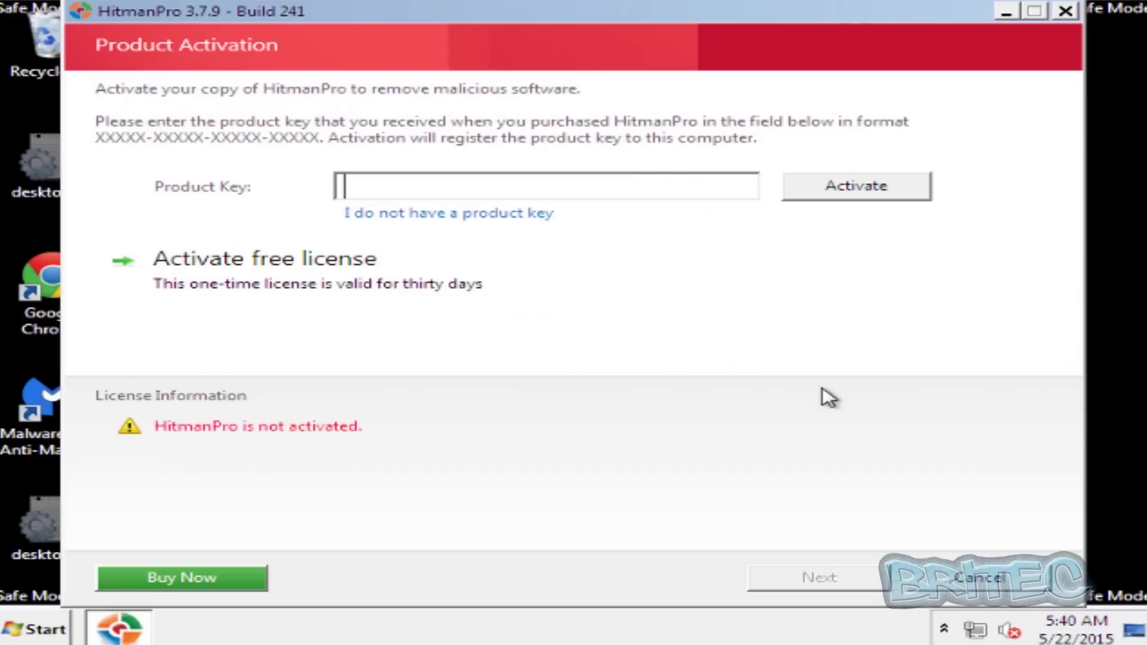
left_click(197, 304)
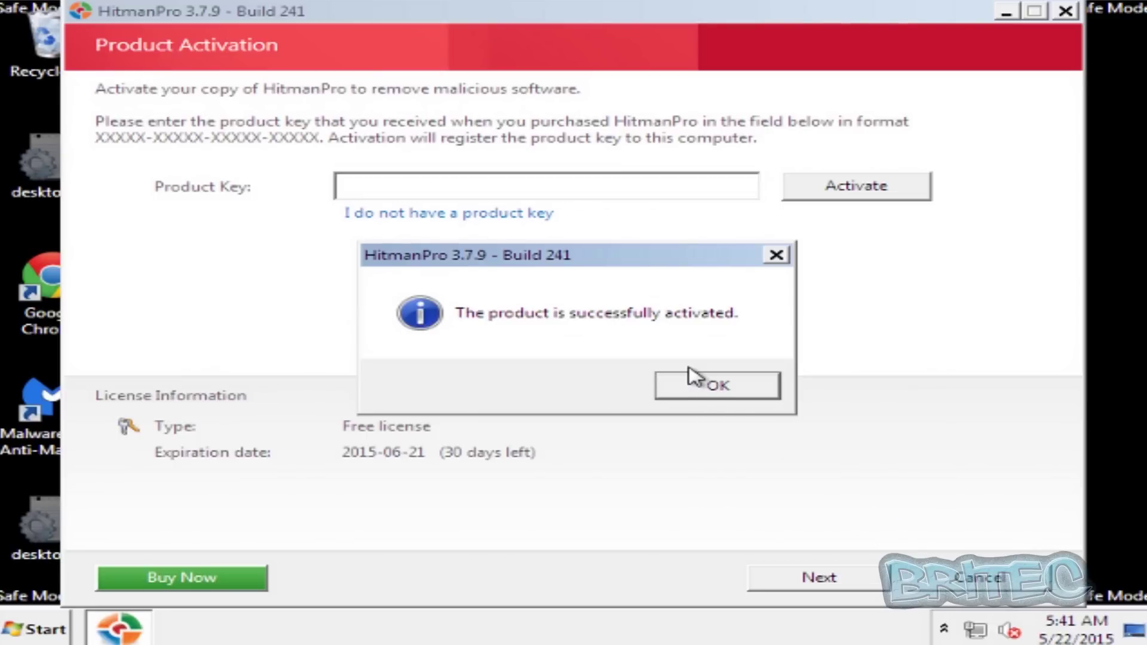
left_click(696, 385)
left_click(844, 582)
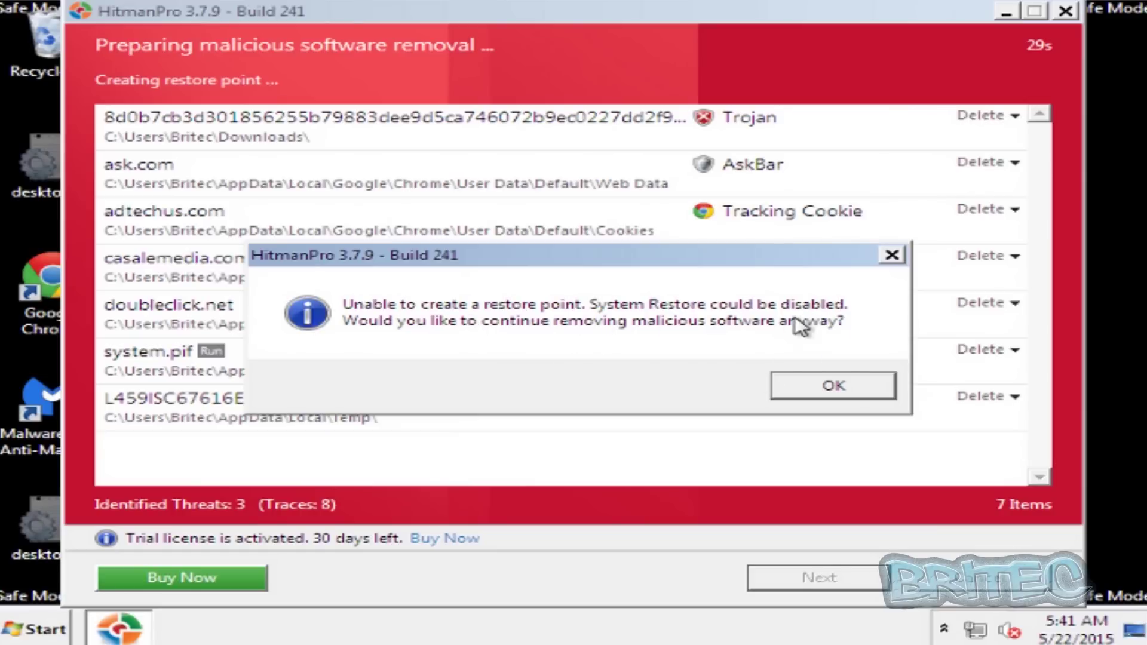
left_click(823, 396)
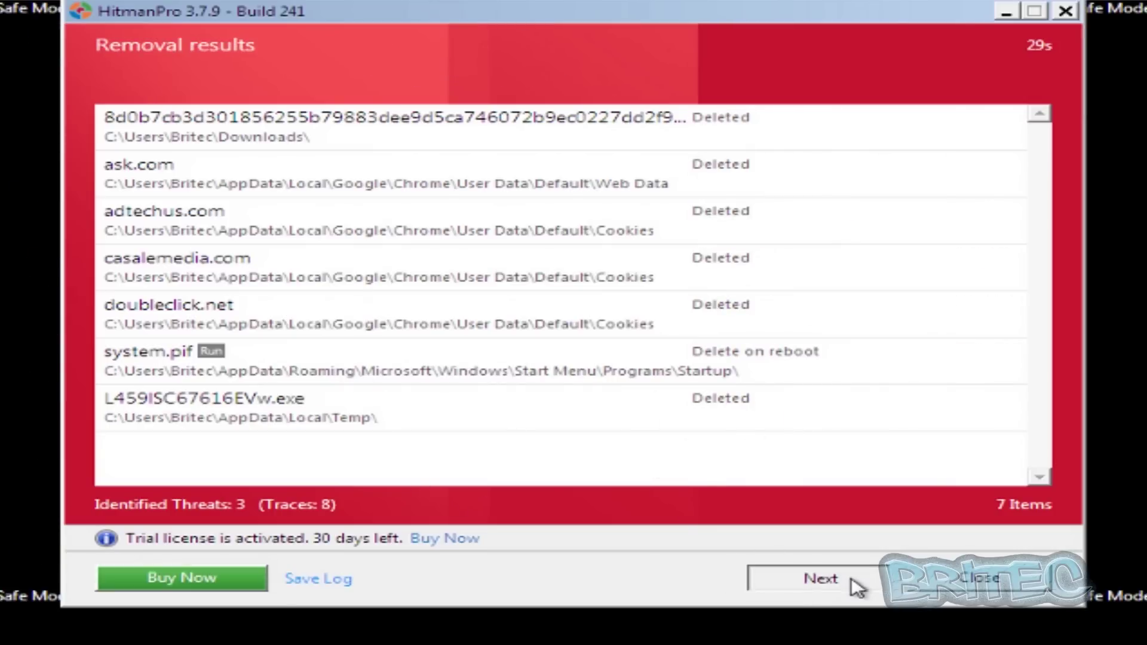
left_click(857, 584)
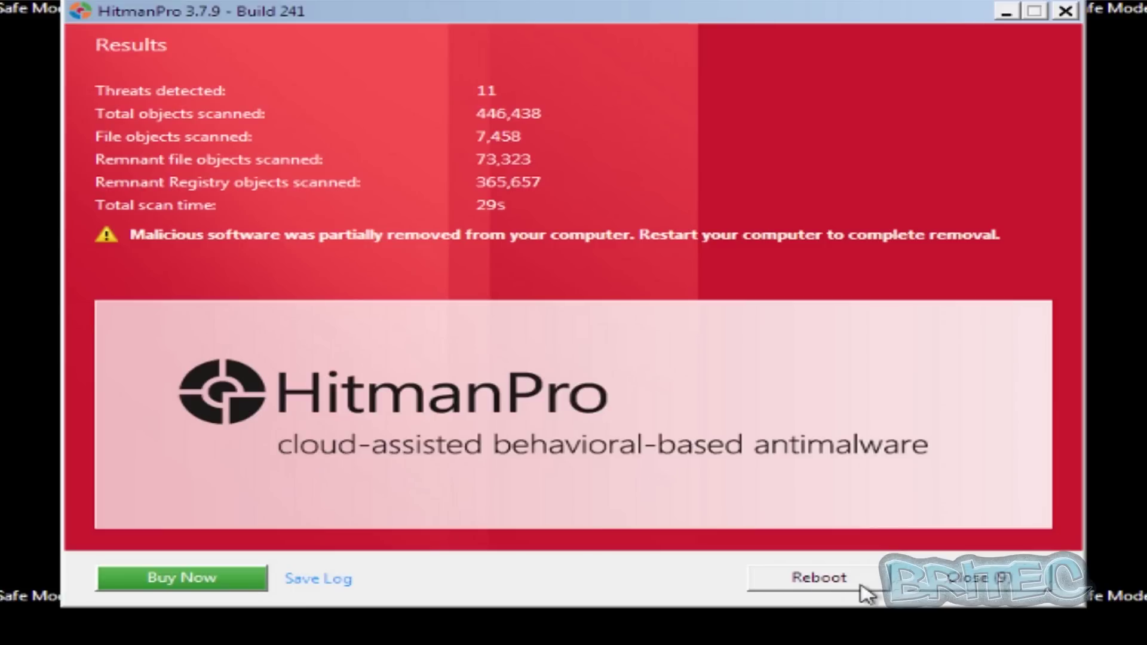
- Reboot from HitmanPro into Safe Mode with Networking, then close the notice and Help and Support
left_click(820, 583)
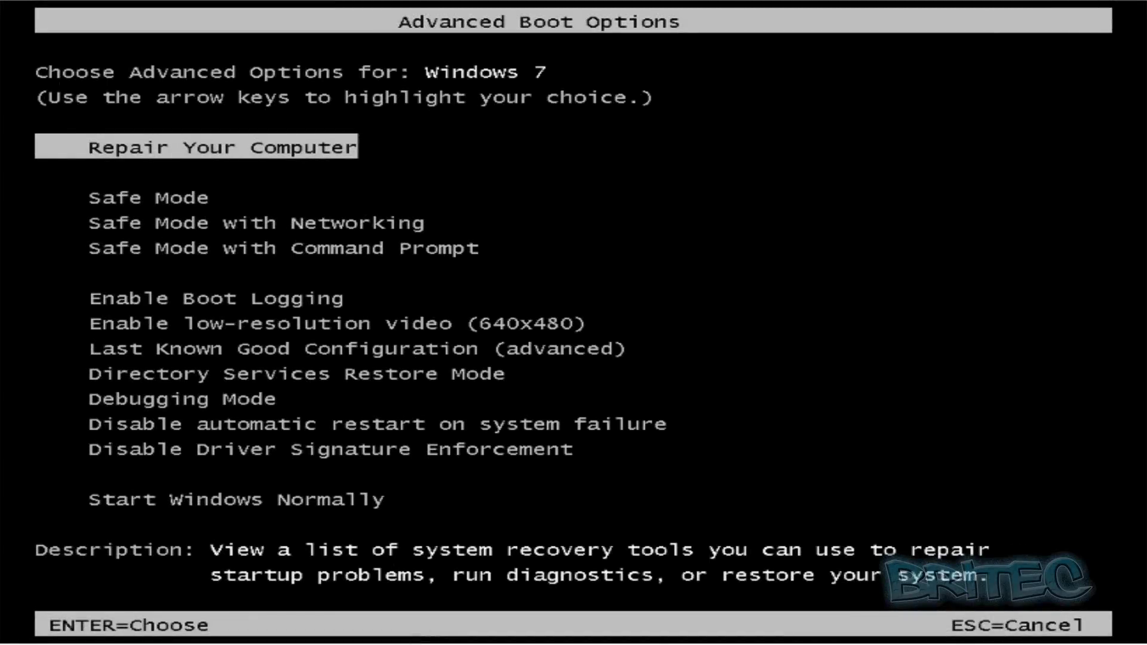
key("Down")
key("Down")
key("Return")
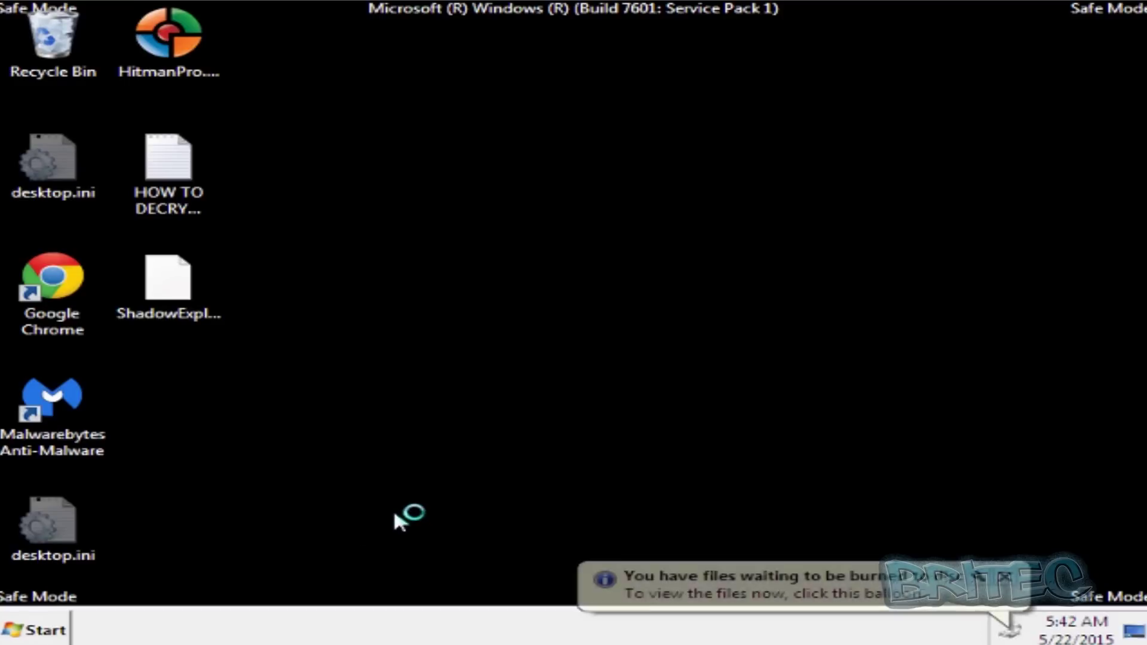
left_click(1005, 577)
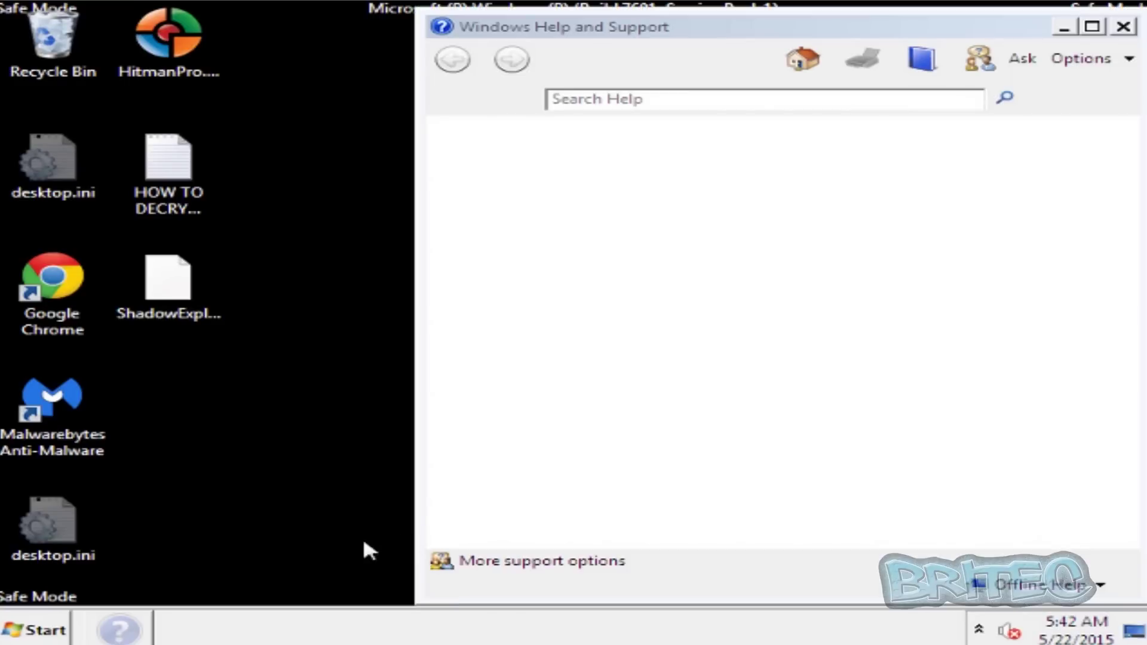
left_click(1122, 28)
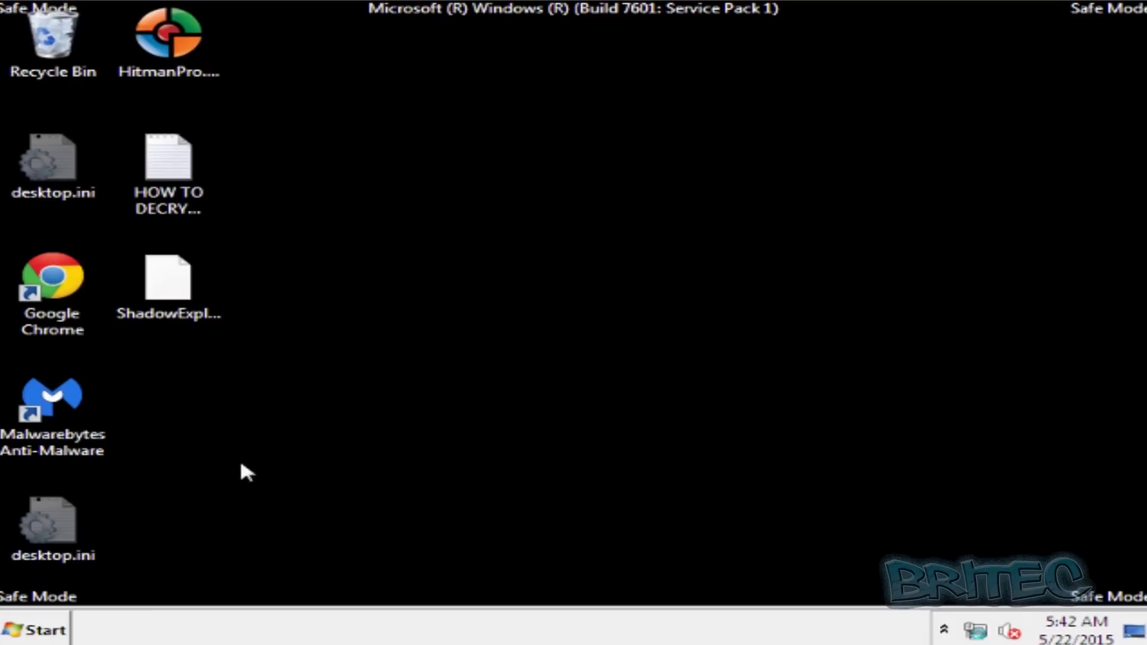
- Scan with Malwarebytes, quarantine the Trojan.Injector.AI file from the Recycle Bin, and restart the PC
double_click(66, 392)
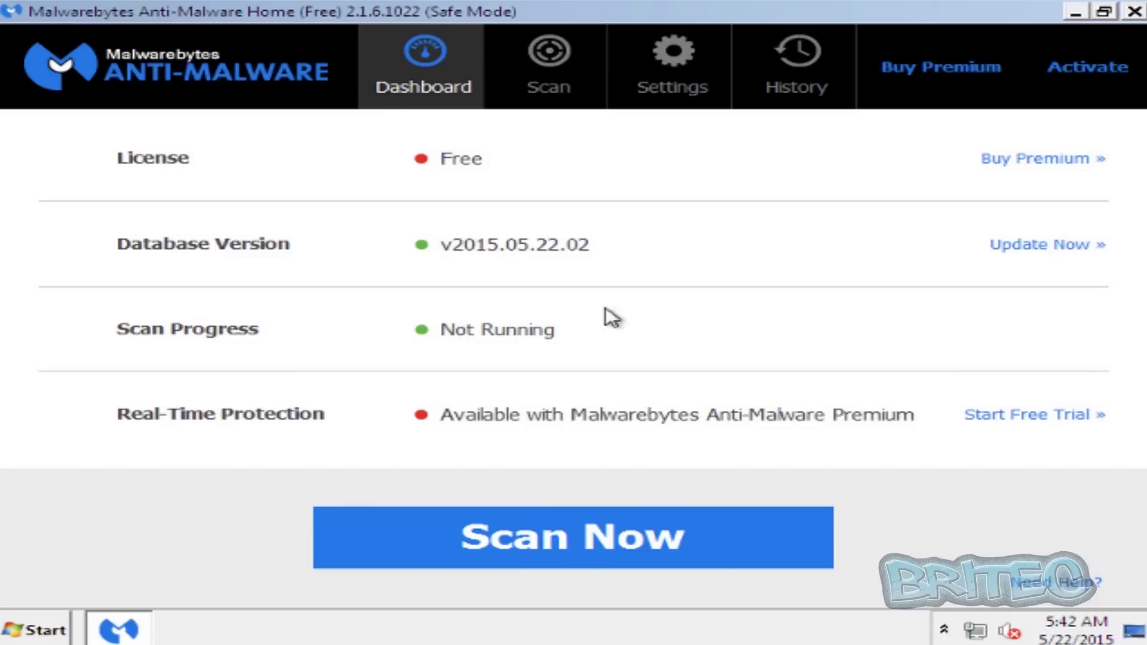
left_click(524, 540)
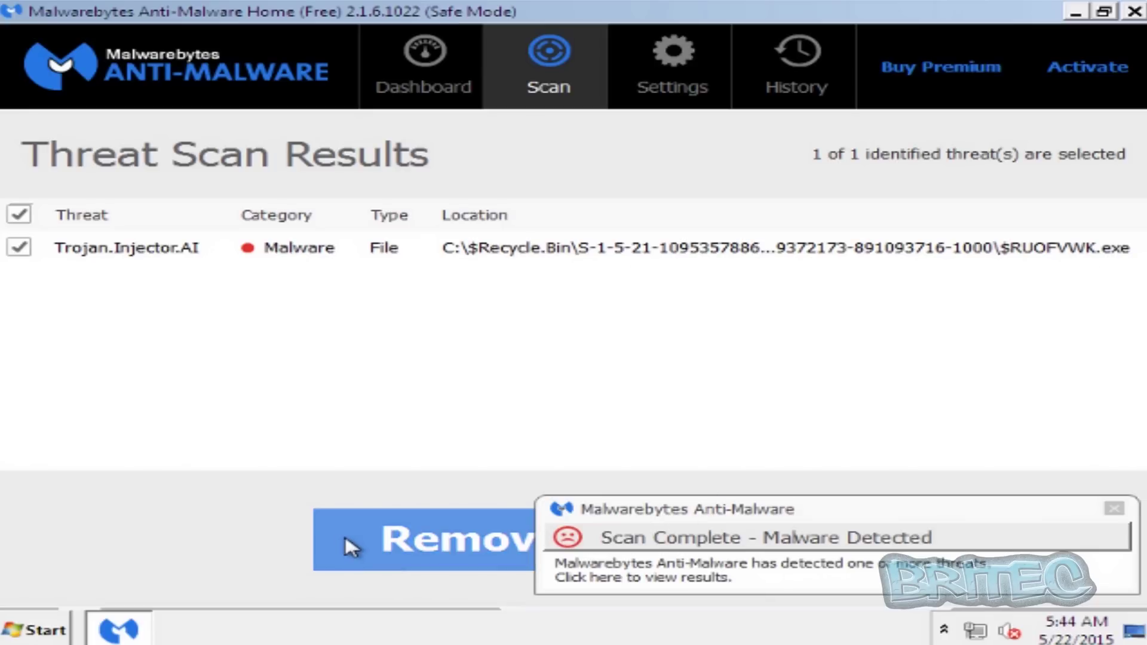
left_click(345, 537)
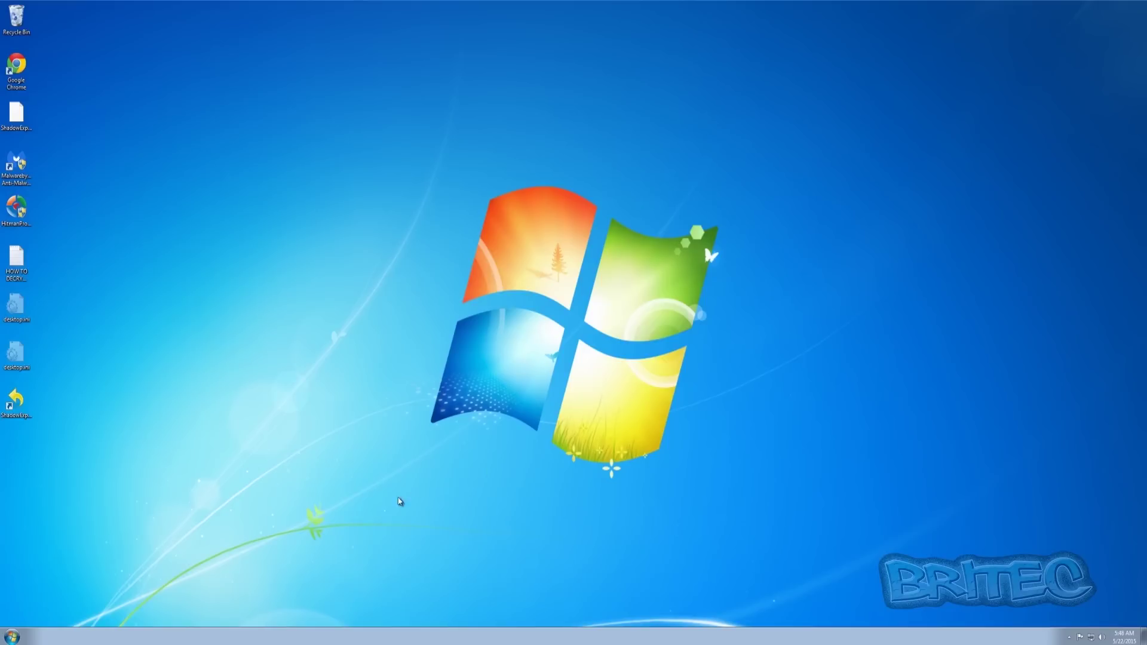
- Search Google in Chrome for 'eset online scanner' and open ESET's Free Online Virus Scan page
left_click(12, 635)
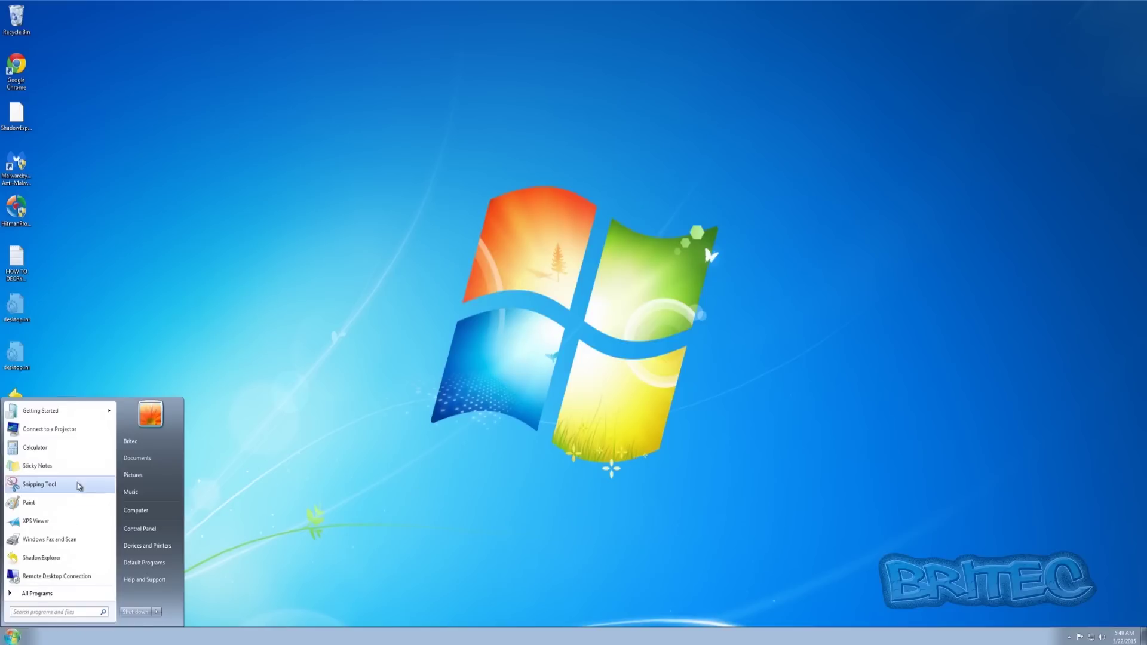
left_click(241, 457)
double_click(16, 66)
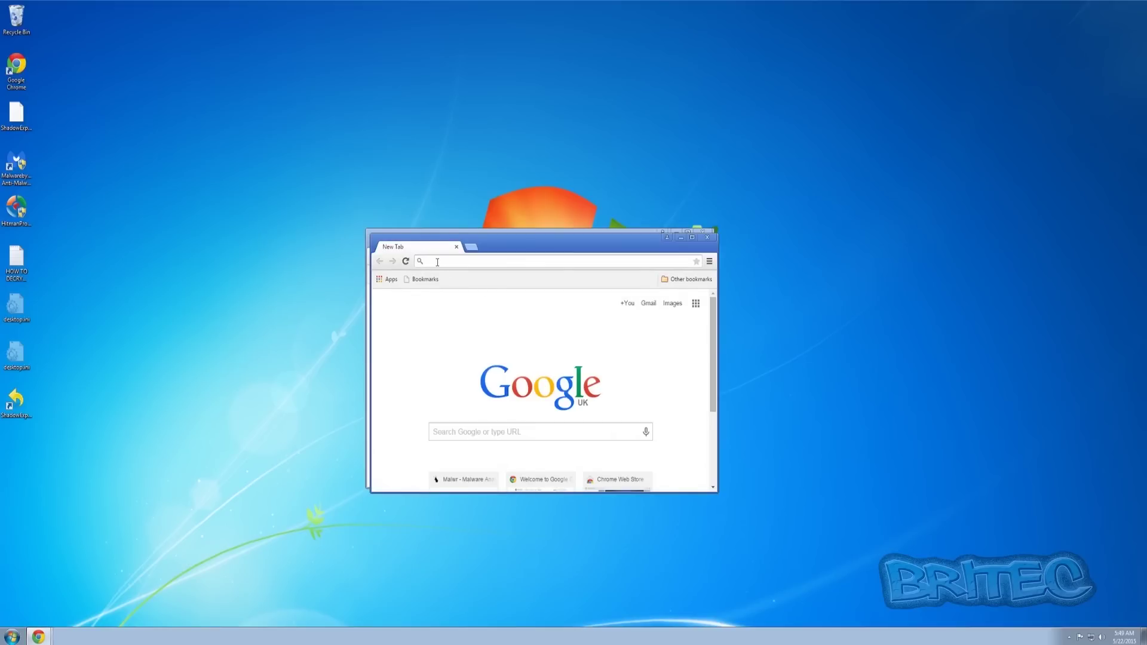
type("eset on")
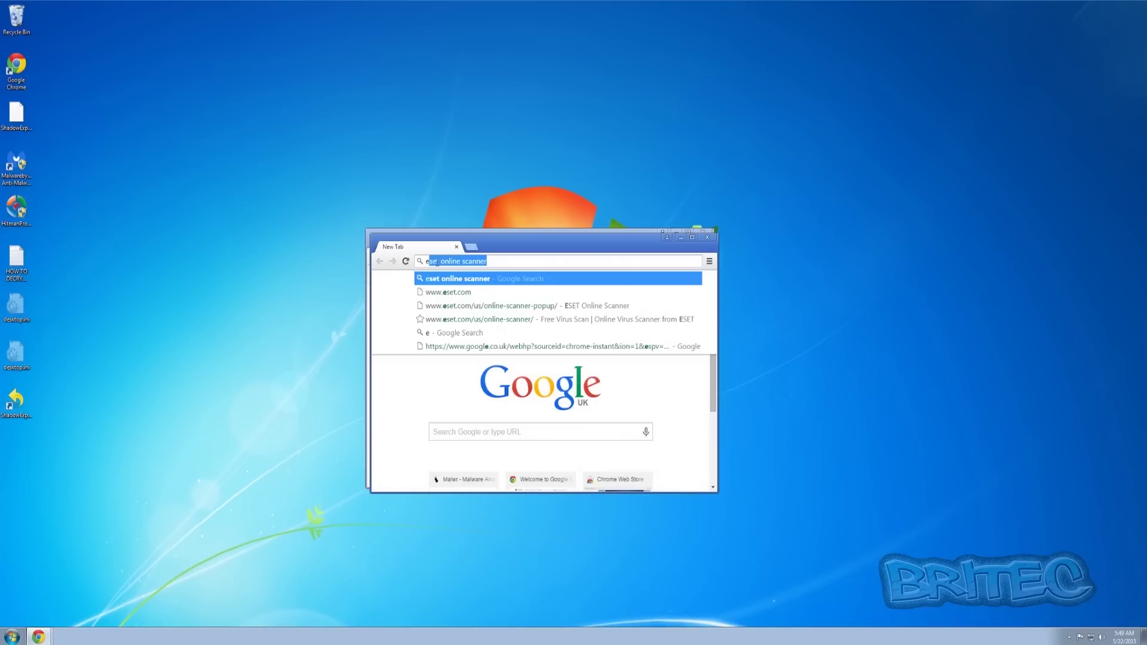
type("line scanne")
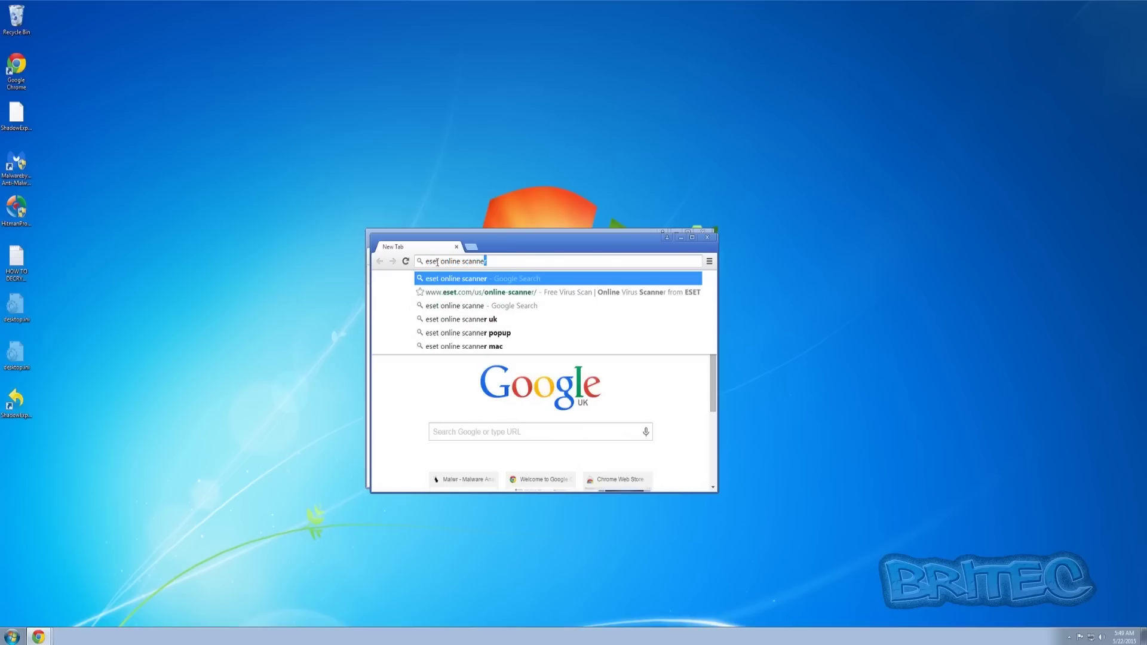
key("Return")
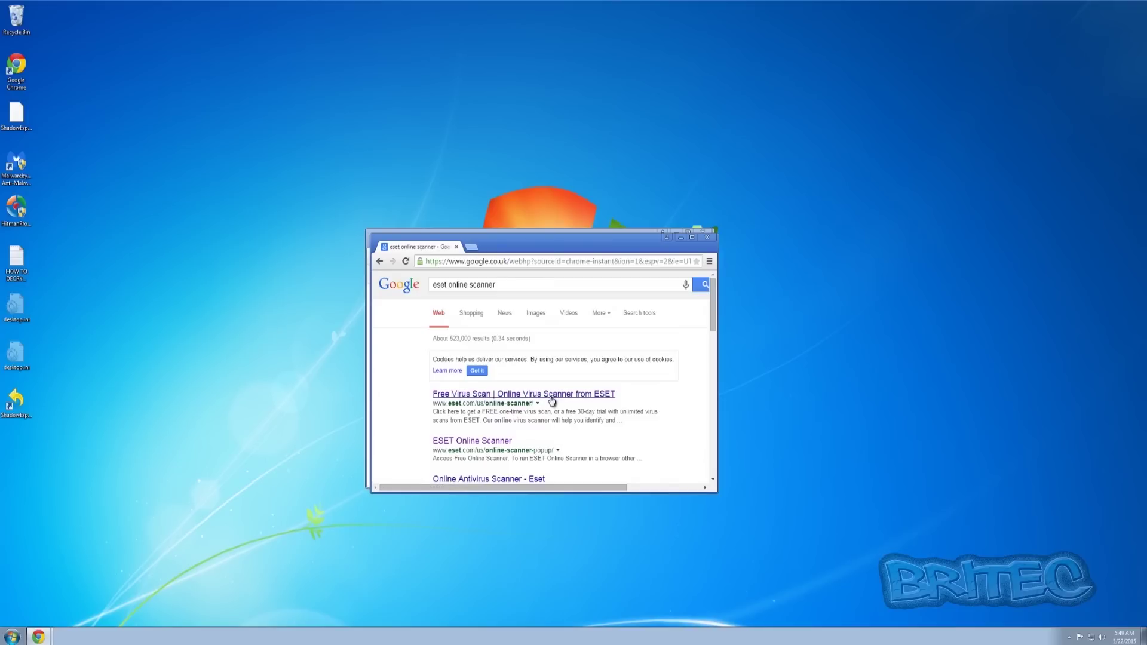
left_click(550, 395)
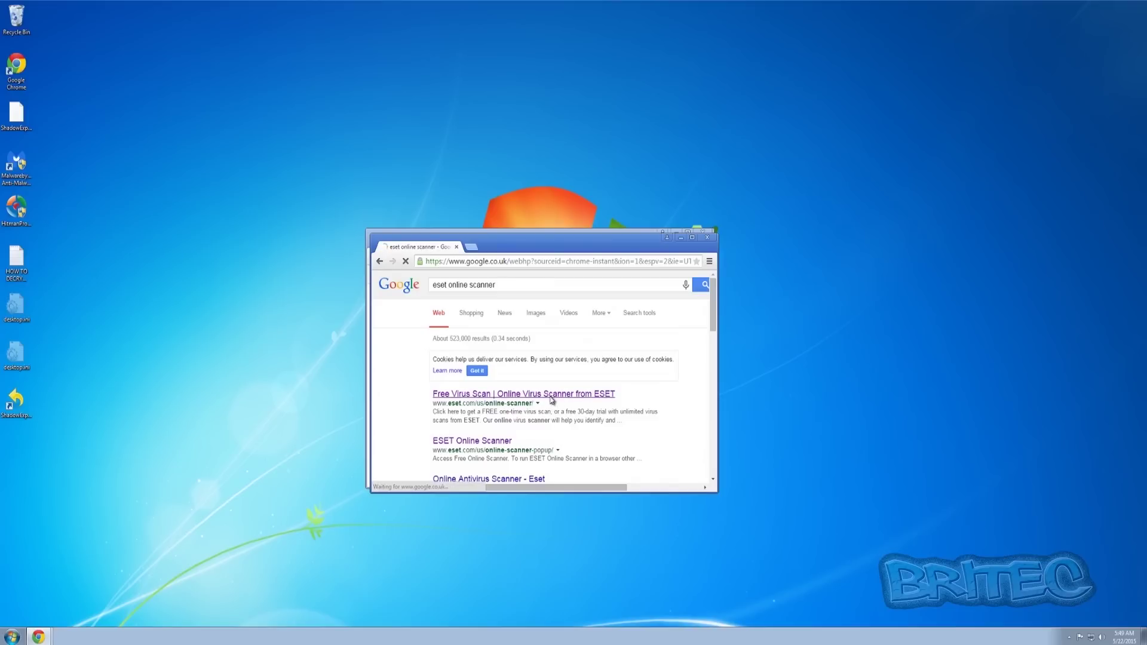
- Maximize the ESET page and download the ESET Smart Installer for the Online Scanner
left_click(692, 238)
left_click(412, 295)
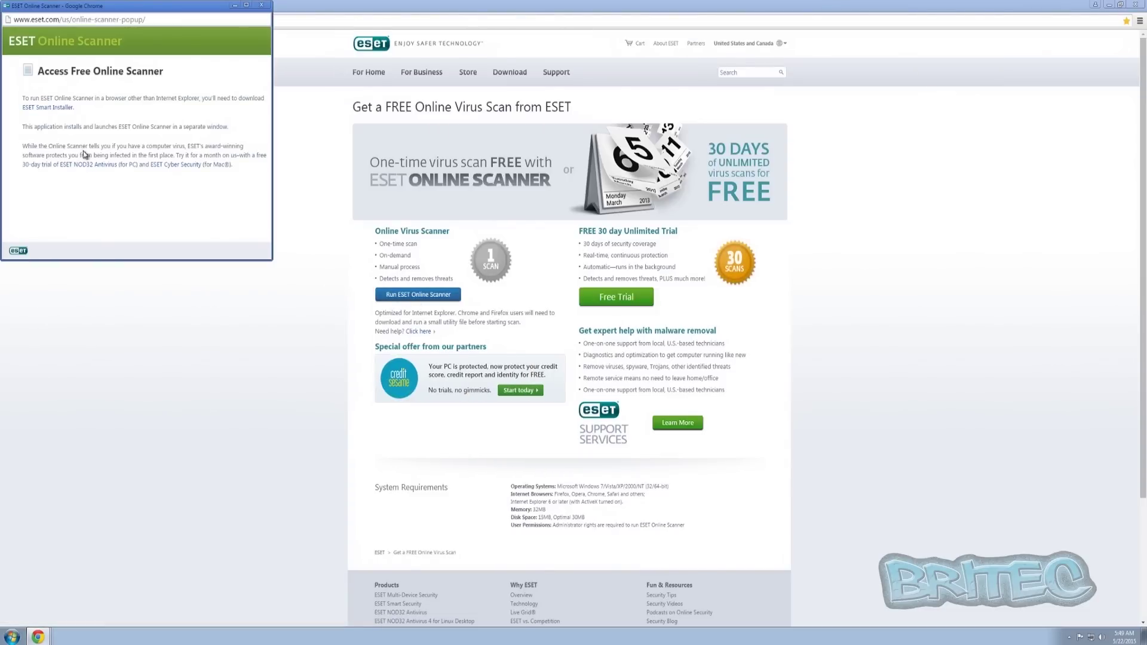
left_click(51, 107)
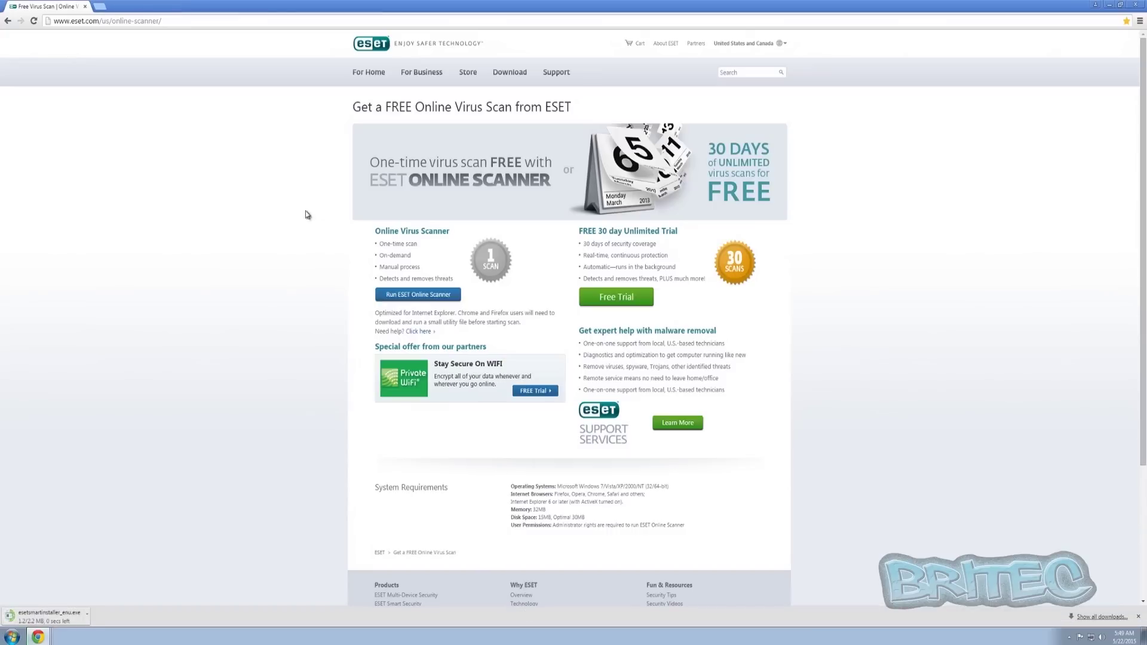
- Run esetsmartinstaller, accept the Terms of Use, start it with administrator permission, and minimize the browser
left_click(58, 622)
left_click(598, 326)
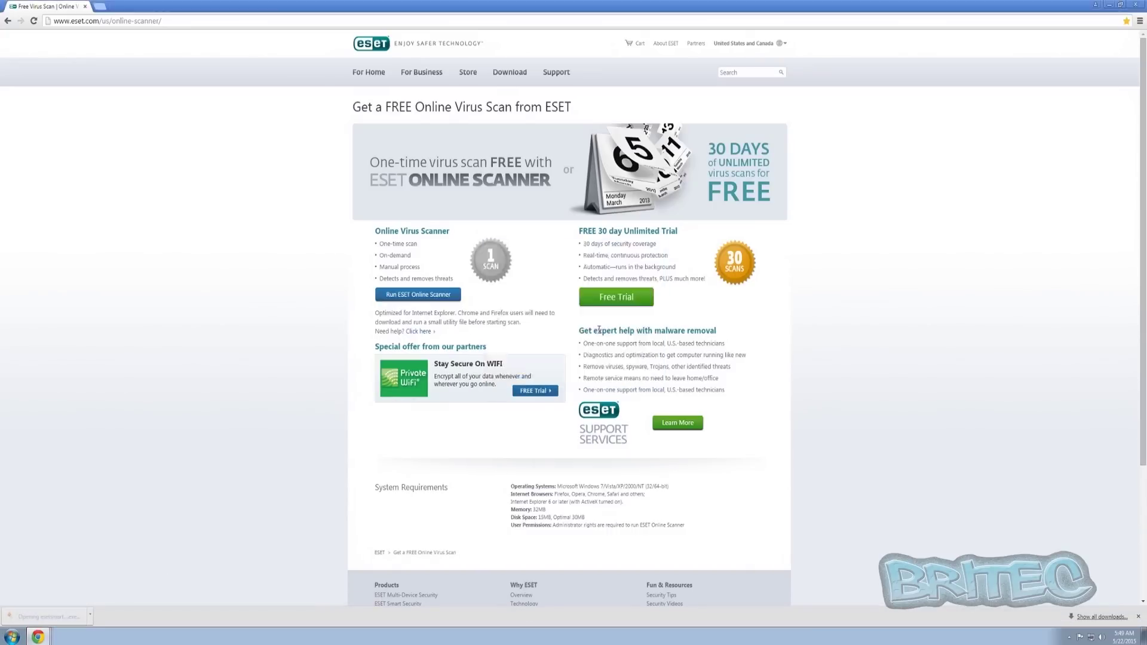
left_click(484, 350)
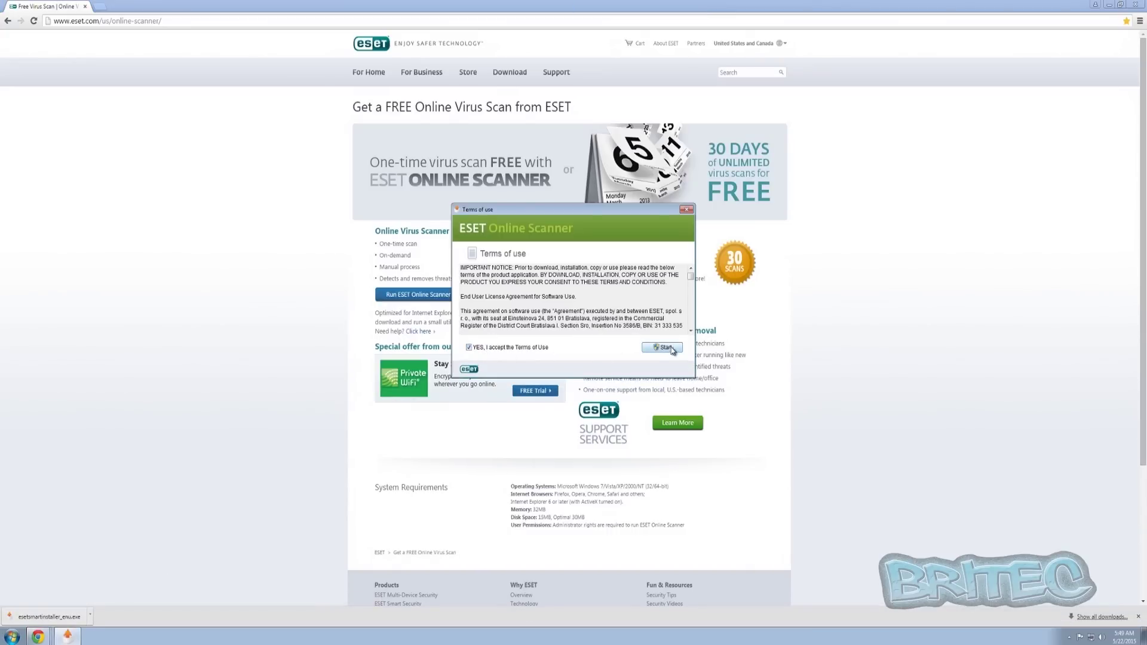
left_click(664, 347)
left_click(613, 305)
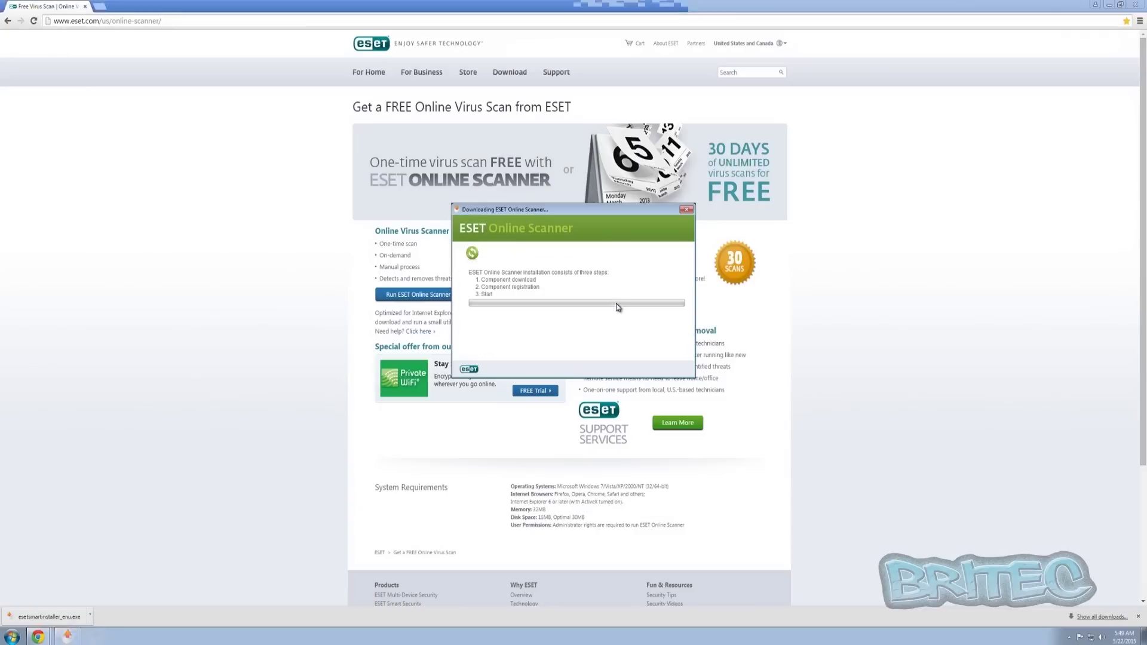
left_click(1109, 5)
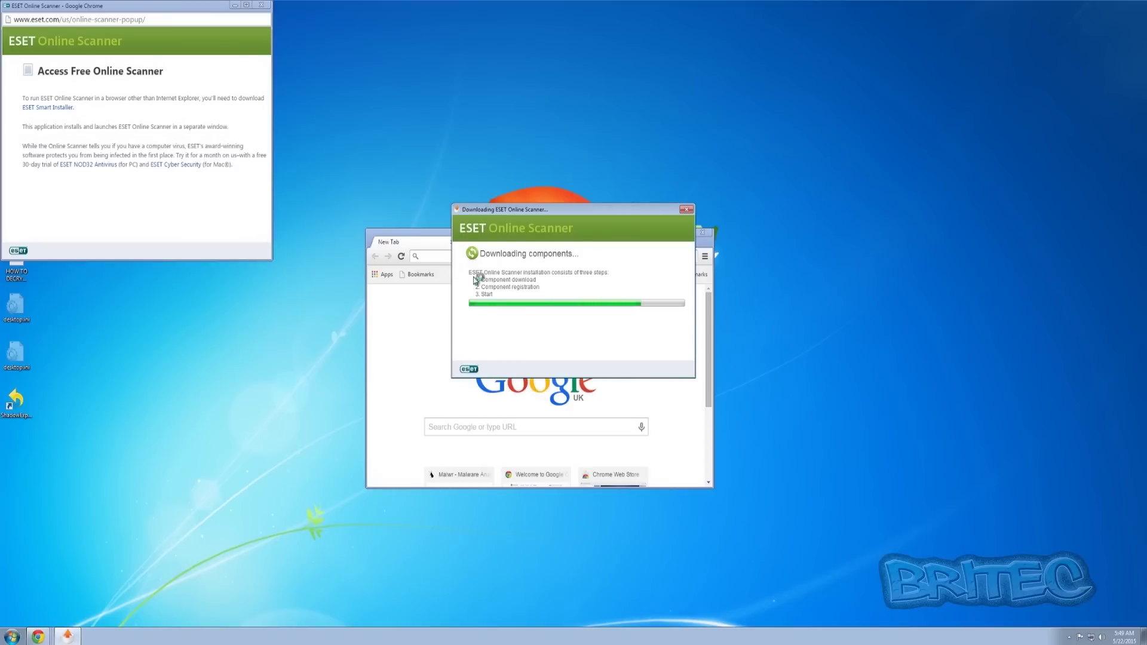
- Enable detection of potentially unwanted and potentially unsafe applications, then start the ESET scan
left_click(703, 233)
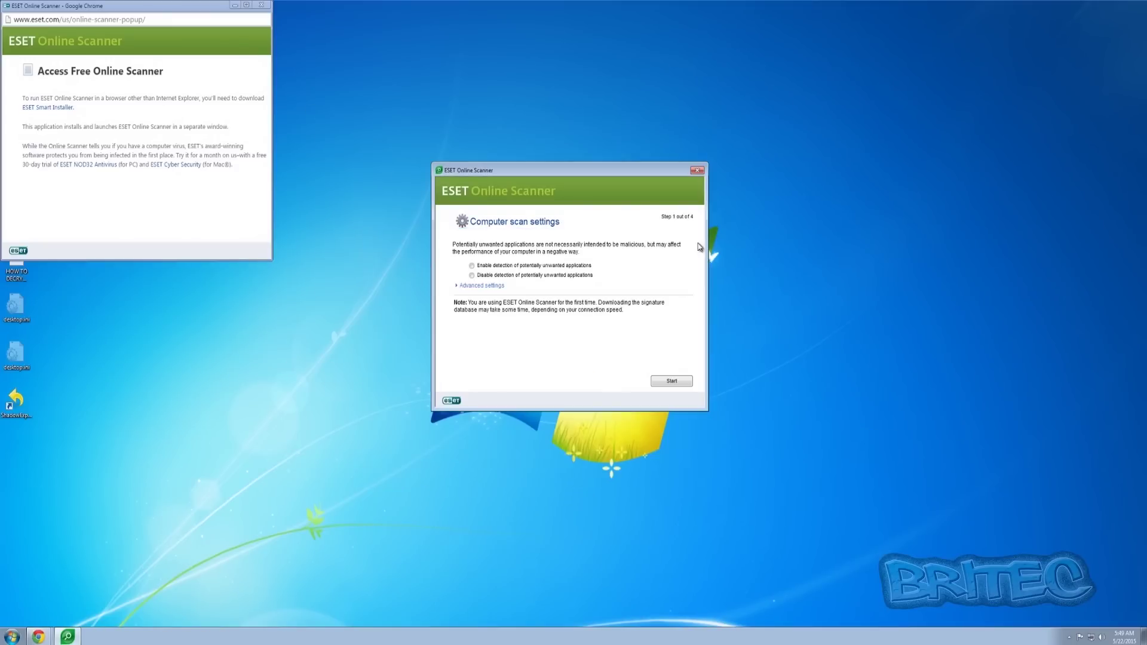
left_click(472, 266)
left_click(478, 285)
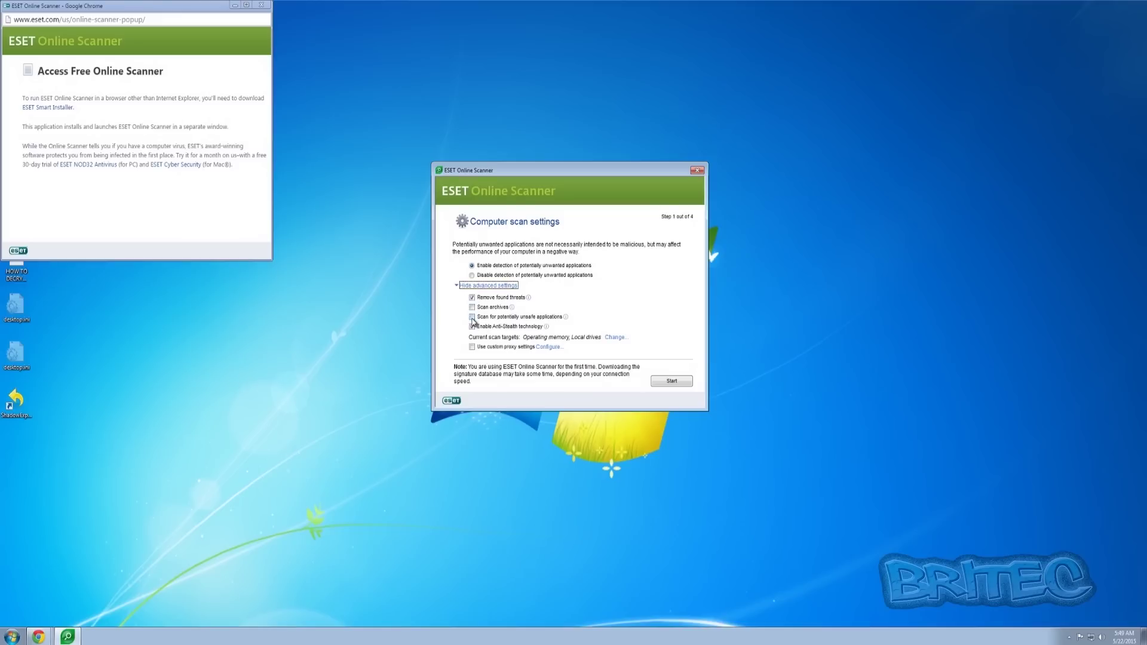
left_click(472, 317)
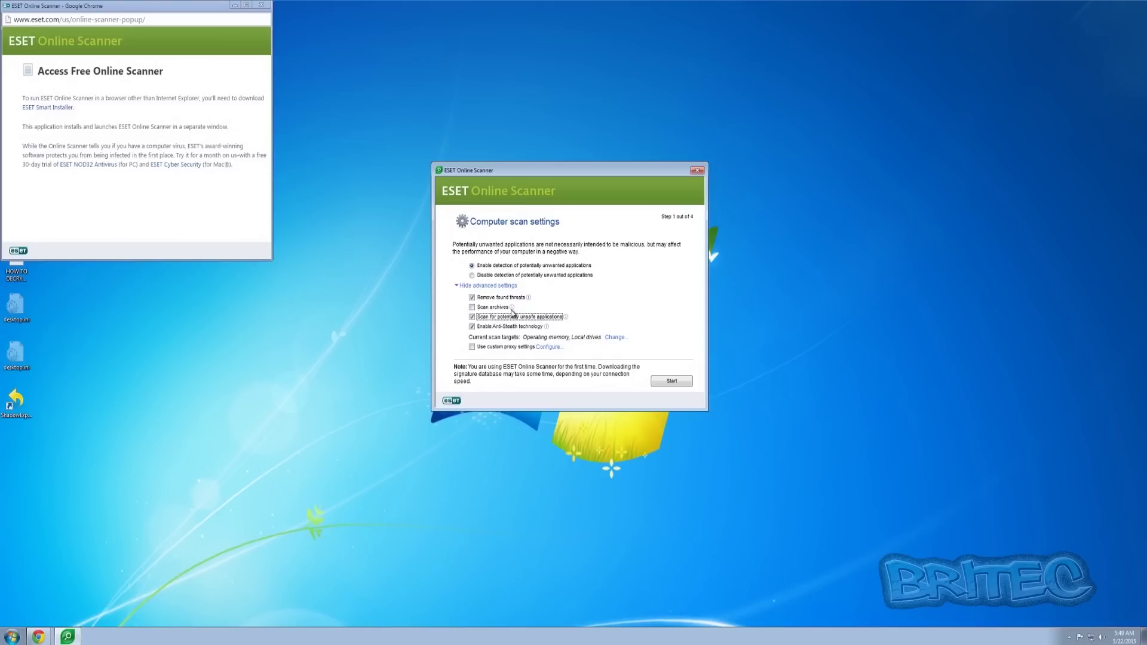
left_click(669, 382)
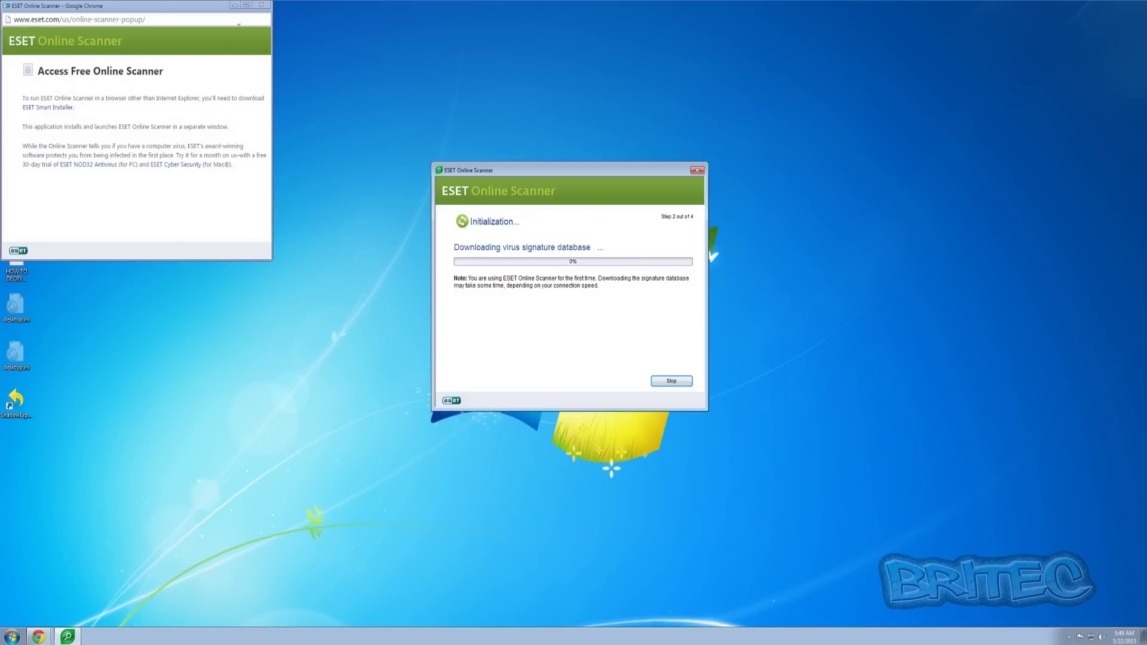
- Minimize the ESET popup browser window and nudge the scanner dialog slightly down-left
left_click(235, 5)
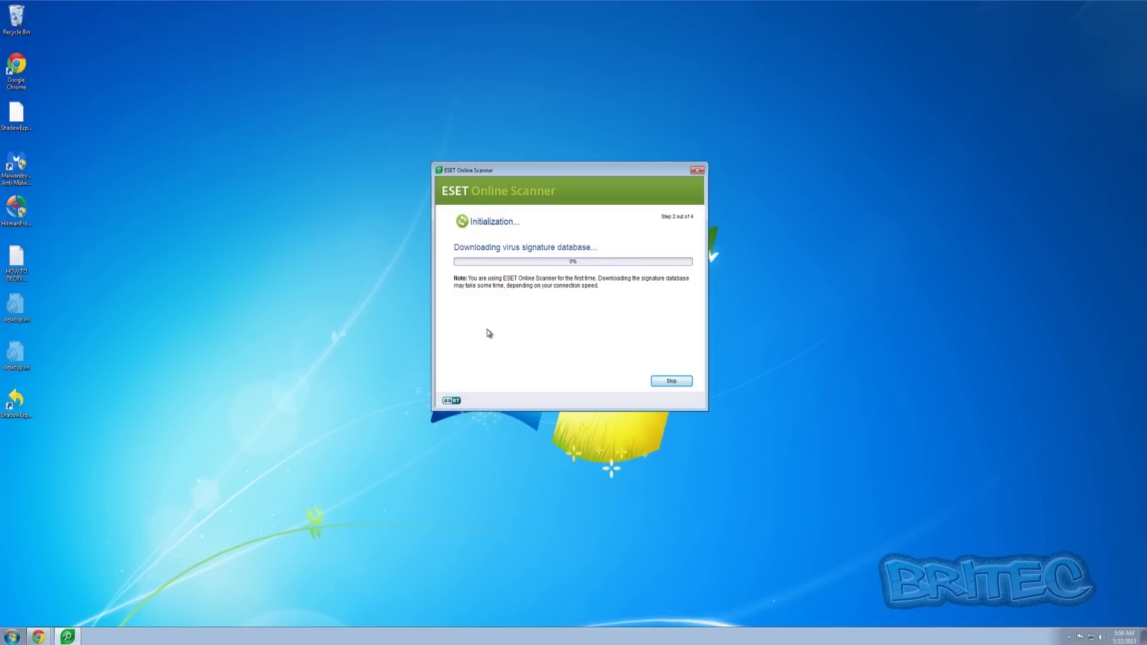
left_click_drag(551, 174, 547, 178)
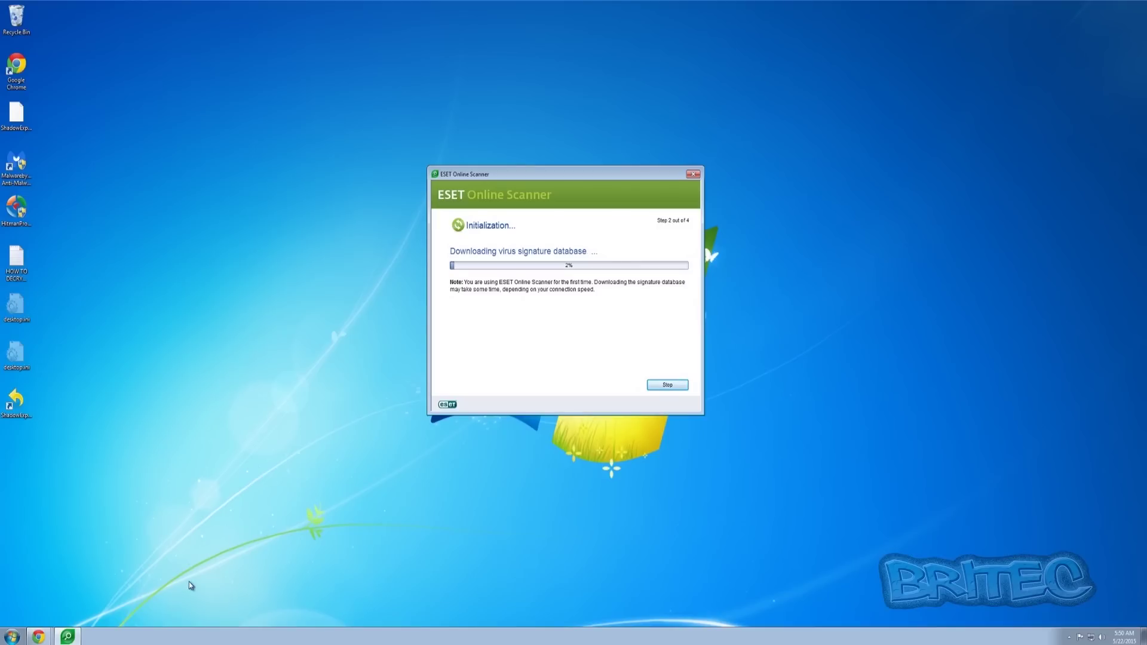
- Launch ShadowExplorer and switch between the 4:52:17, 5:29:53 and 4:52:12 AM shadow copies of C:
left_click(18, 404)
double_click(18, 403)
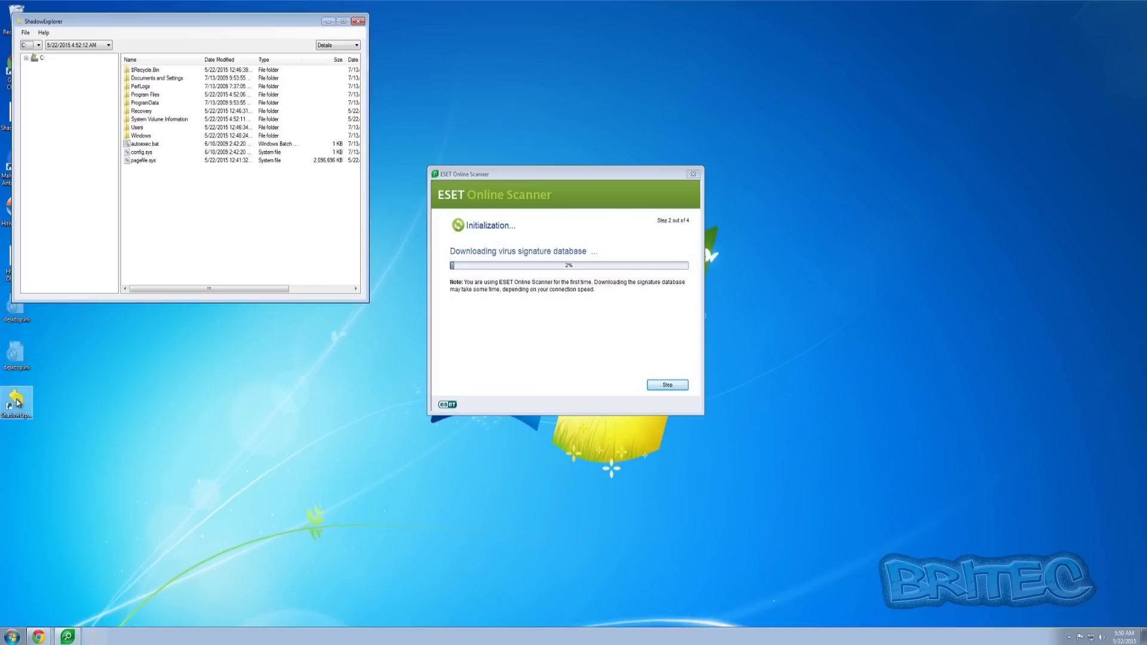
left_click_drag(143, 24, 504, 161)
left_click(464, 183)
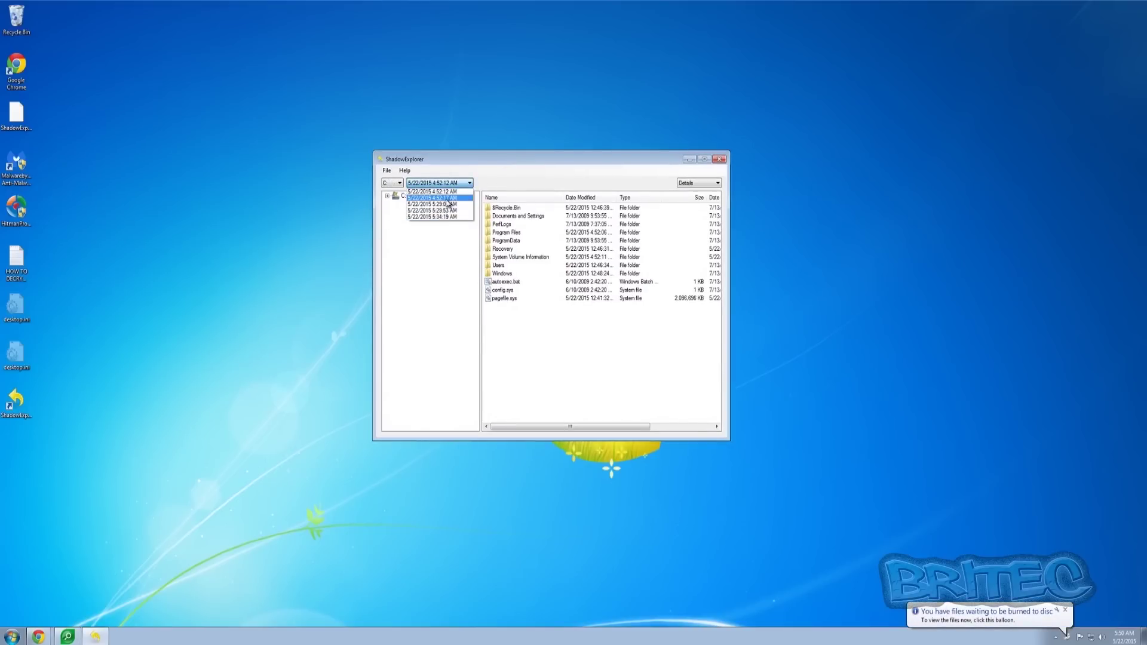
left_click(446, 198)
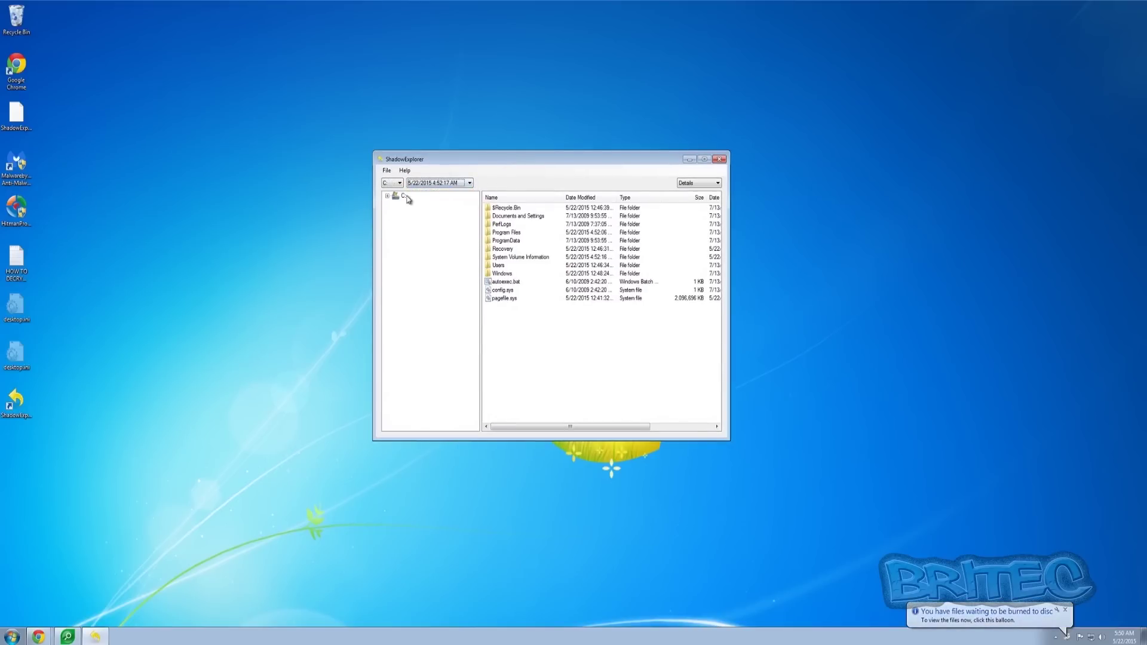
left_click(387, 196)
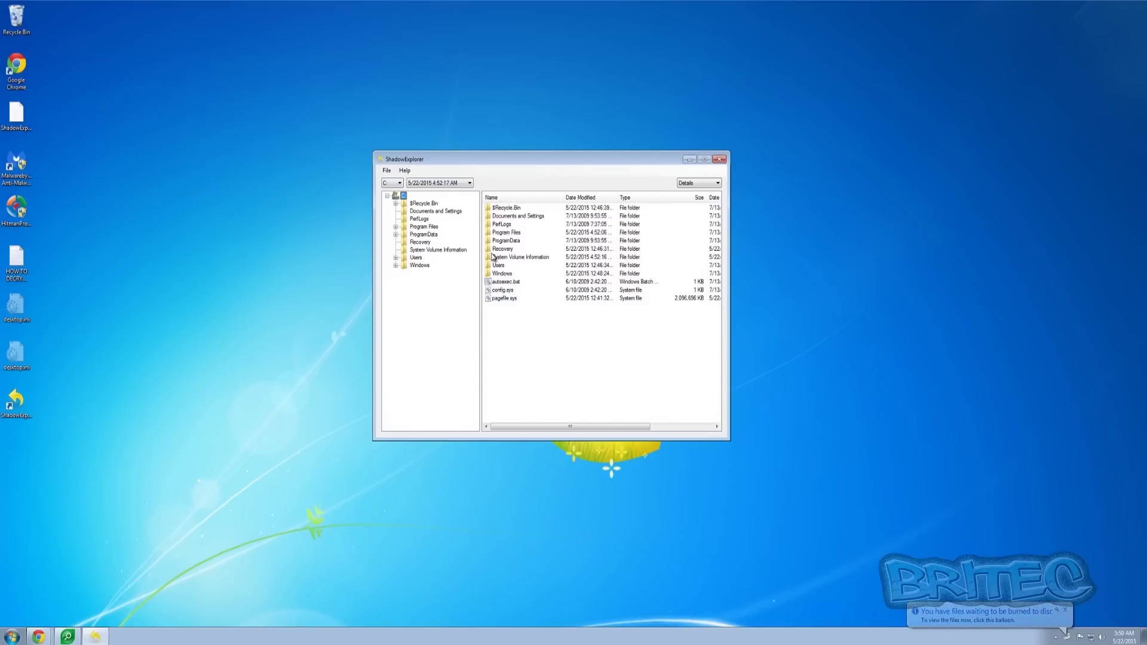
left_click(457, 180)
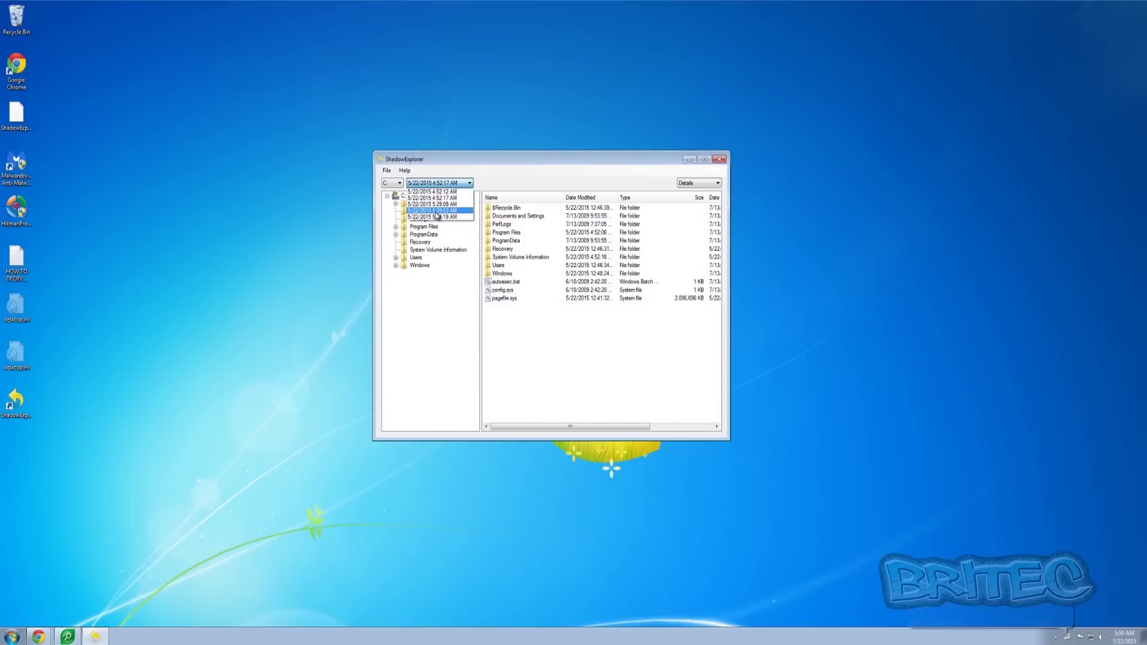
left_click(442, 227)
left_click(447, 183)
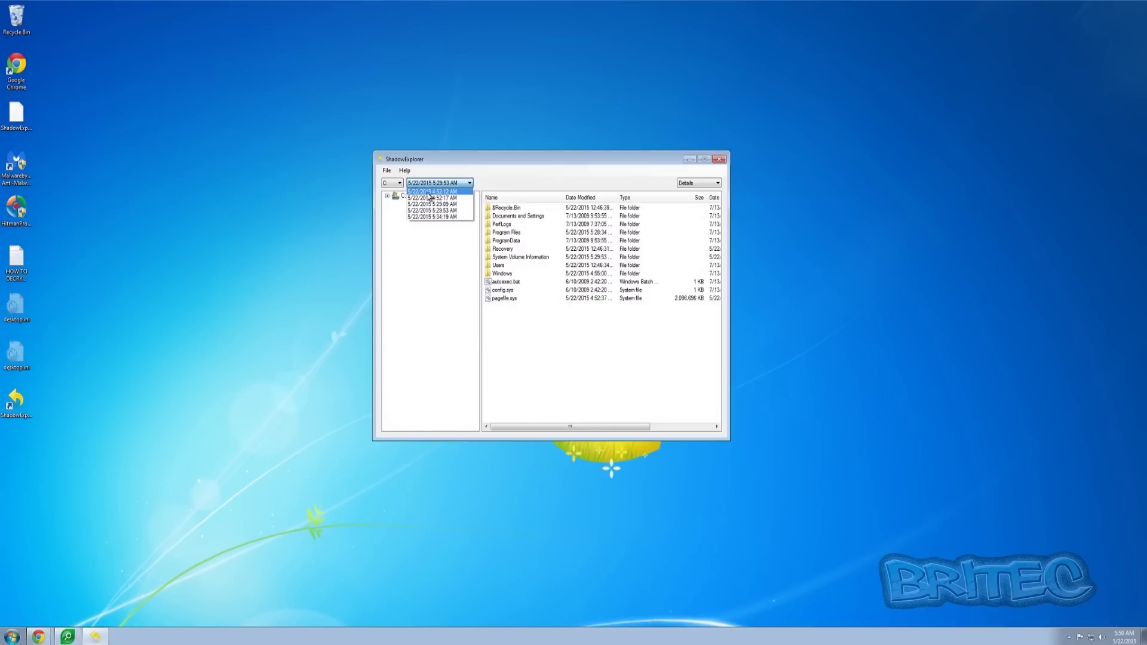
left_click(431, 191)
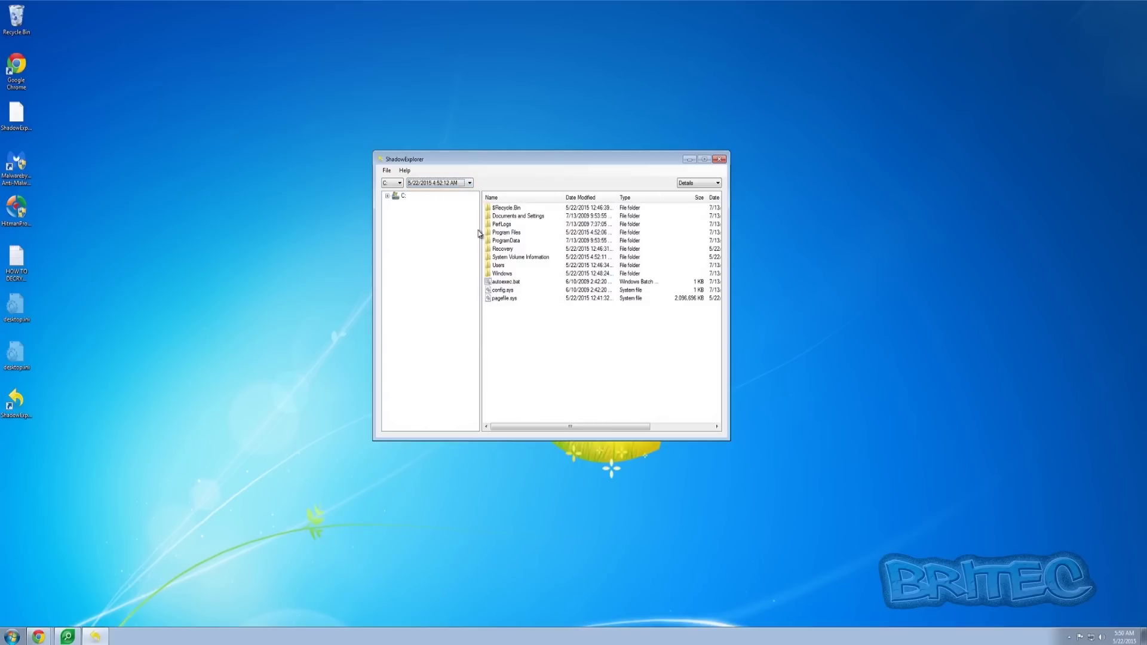
- Browse C: > Users to the user profile, try exporting Pictures, cancel, and close ShadowExplorer
left_click(387, 196)
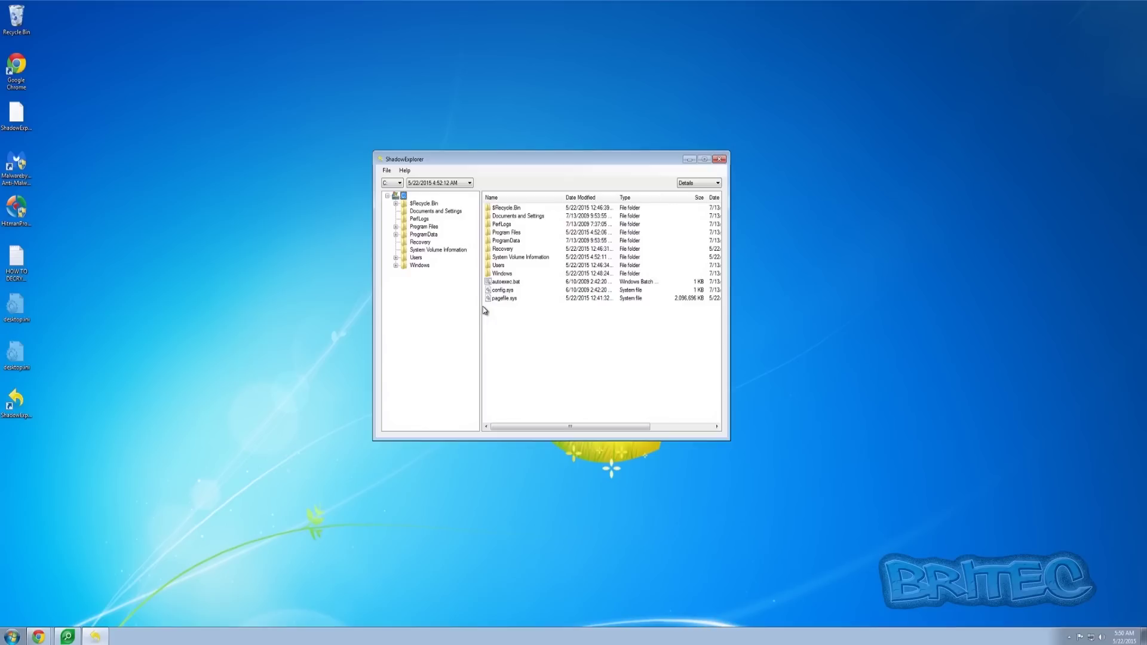
left_click(396, 228)
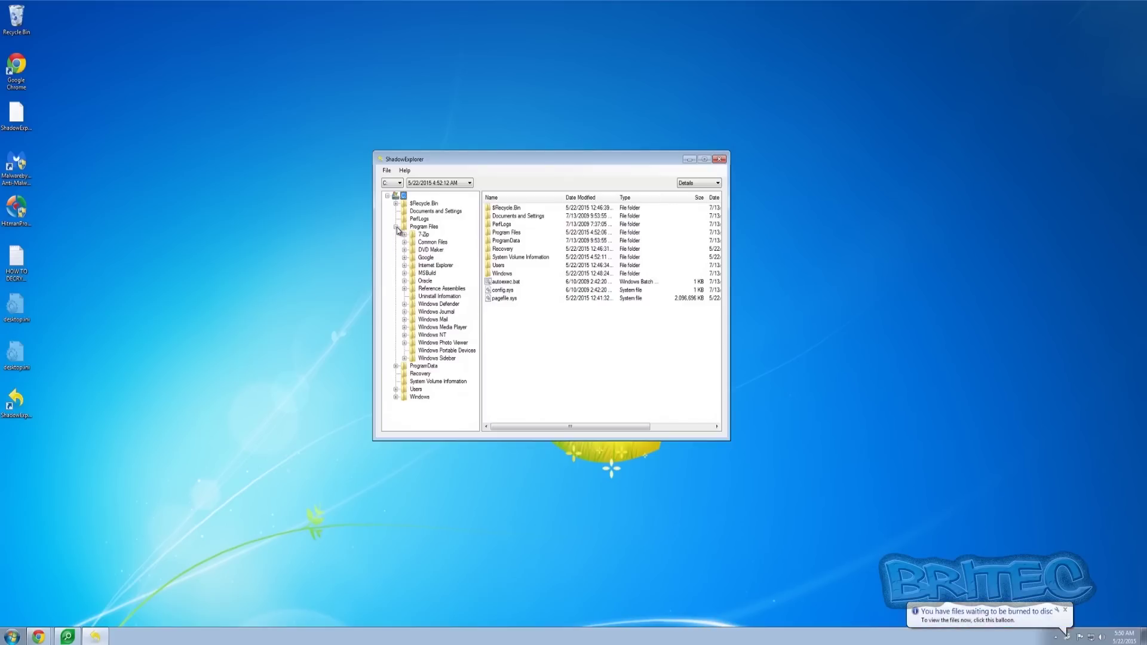
left_click(396, 227)
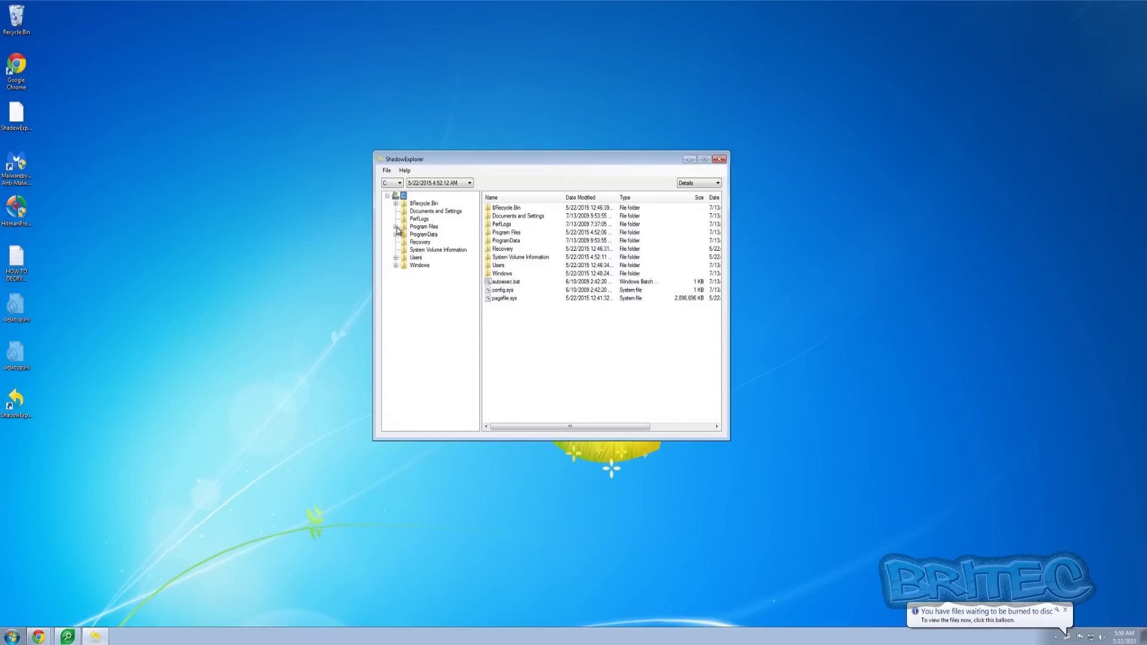
left_click(396, 257)
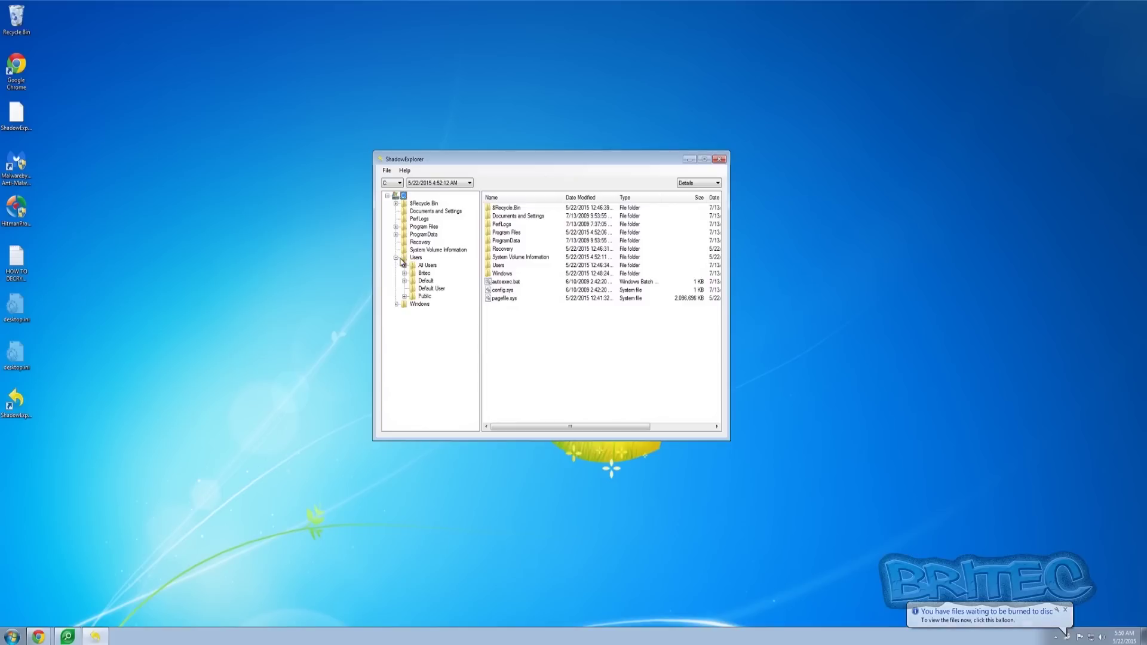
left_click(424, 273)
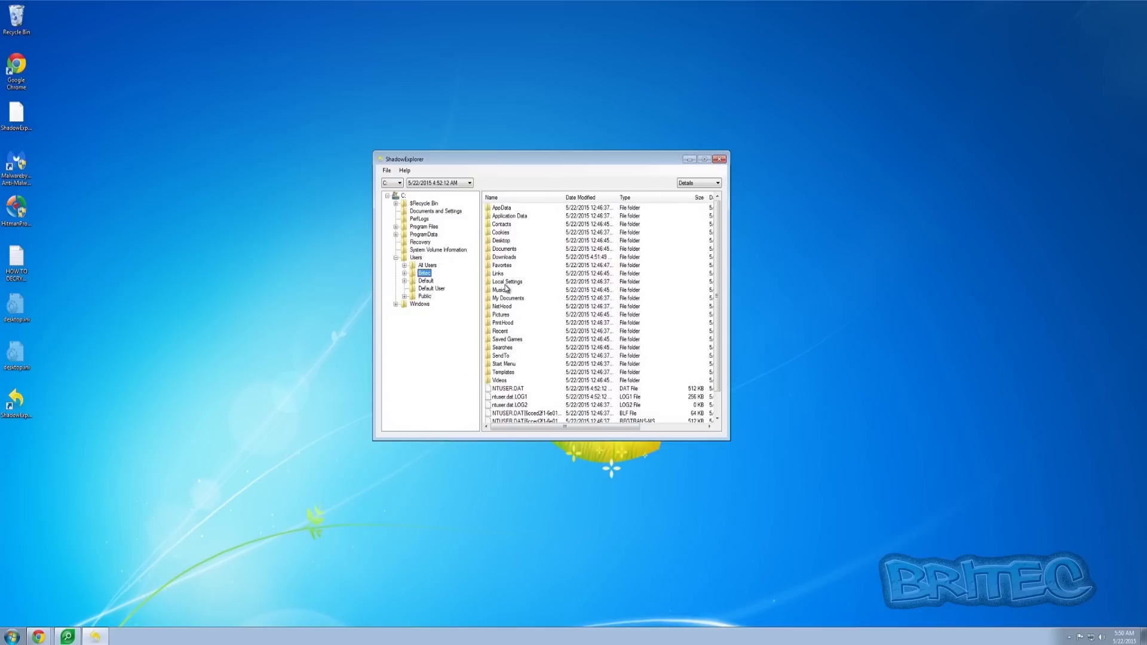
right_click(505, 317)
left_click(528, 322)
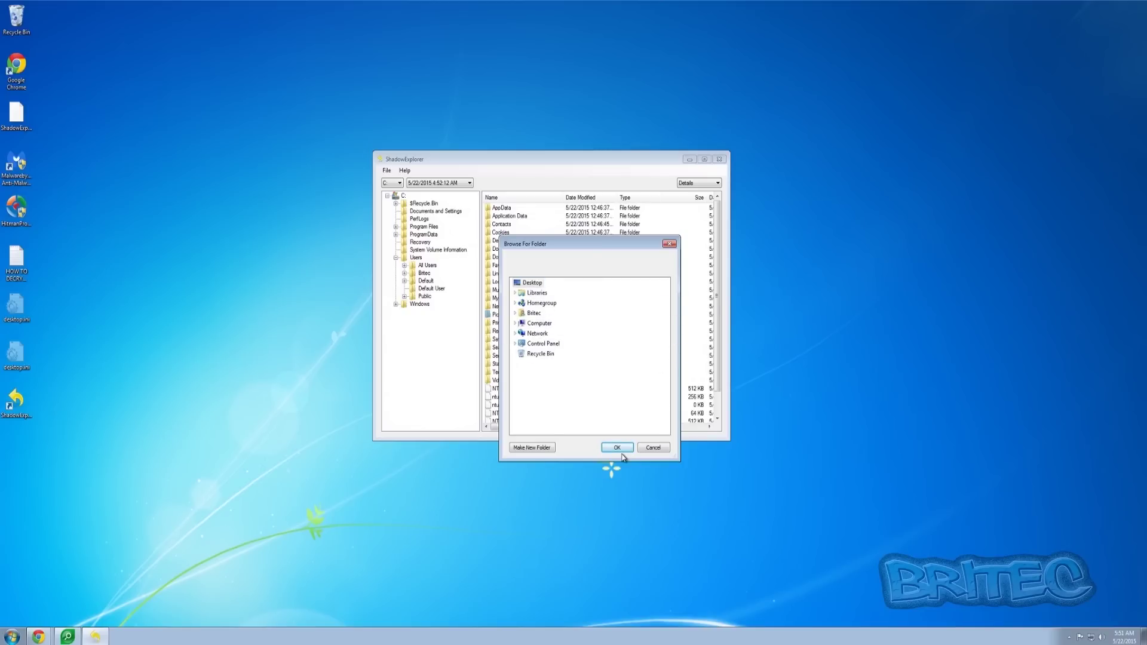
left_click(653, 448)
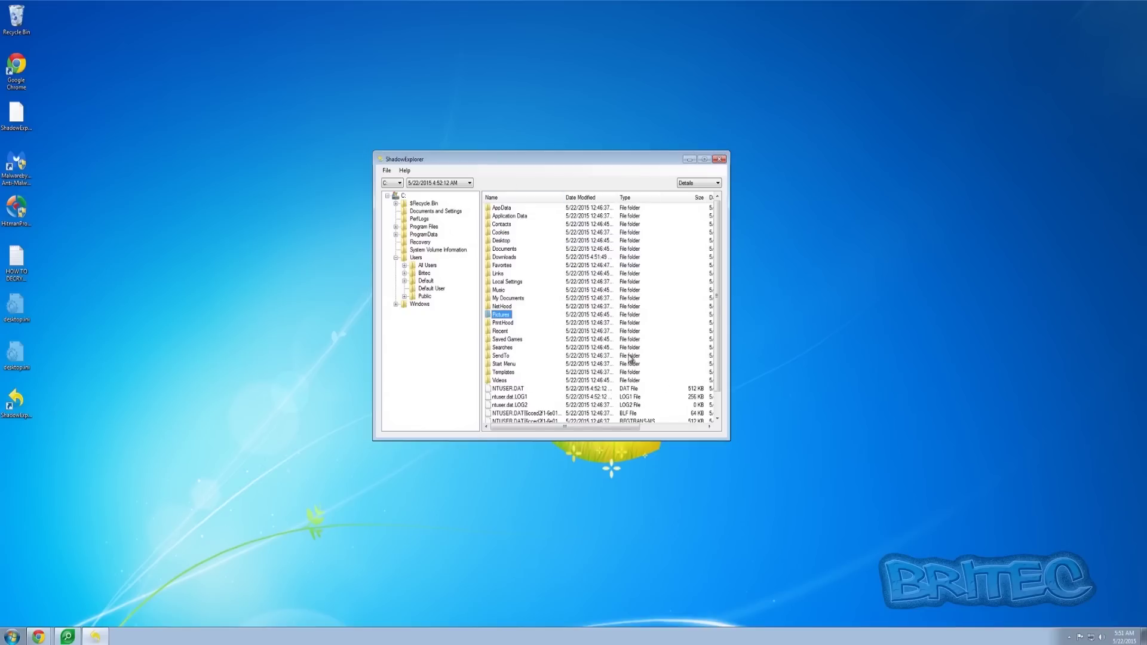
left_click(719, 159)
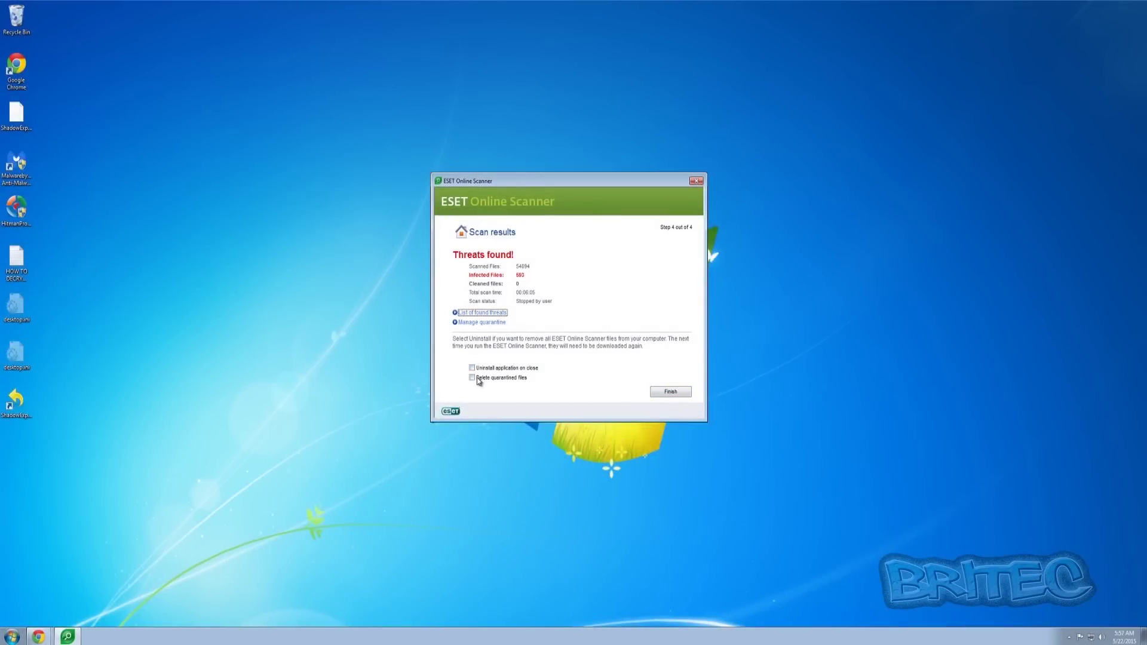
- Tick 'Delete quarantined files', finish the ESET scan results, and close the scanner
left_click(477, 377)
left_click(668, 393)
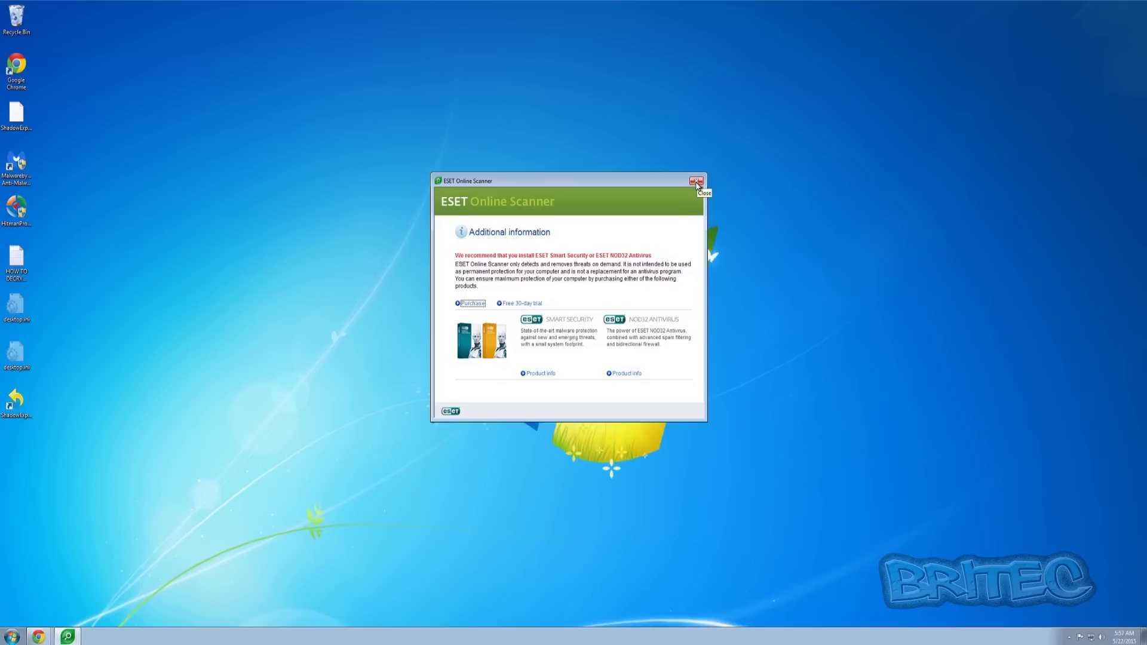
left_click(696, 181)
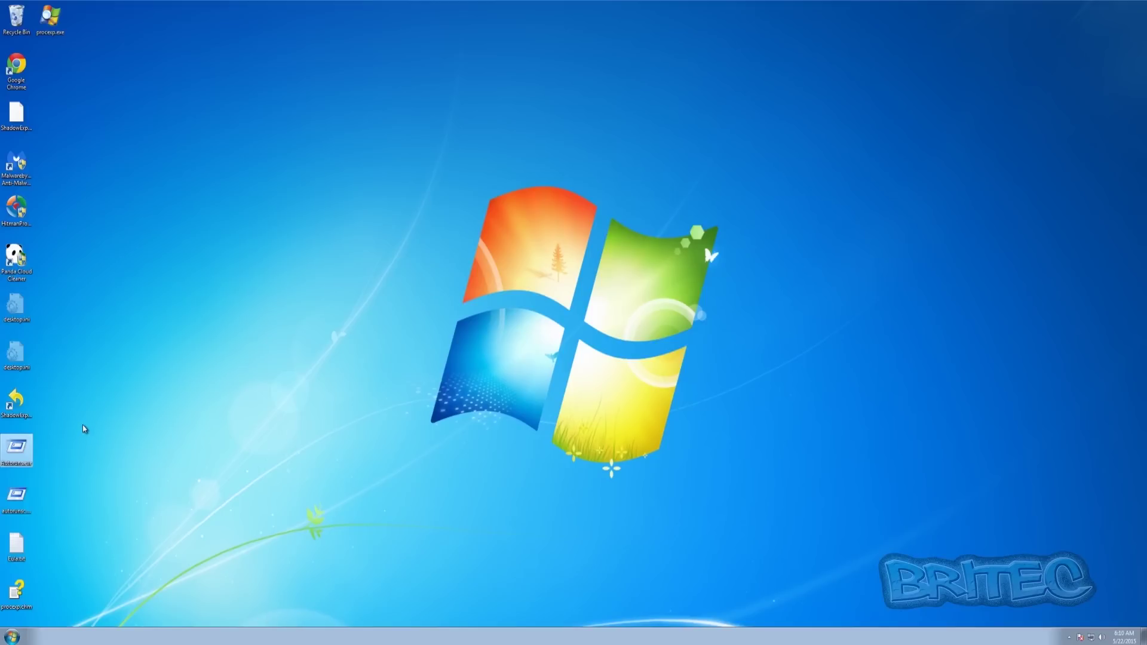
left_click(115, 463)
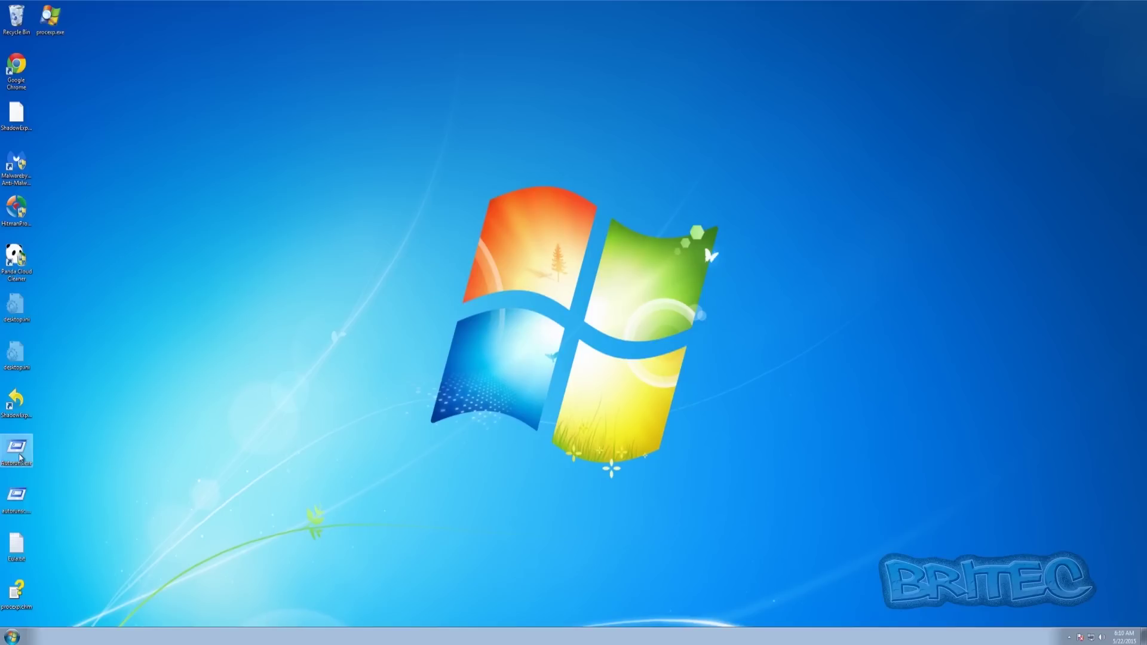
double_click(16, 448)
left_click(598, 327)
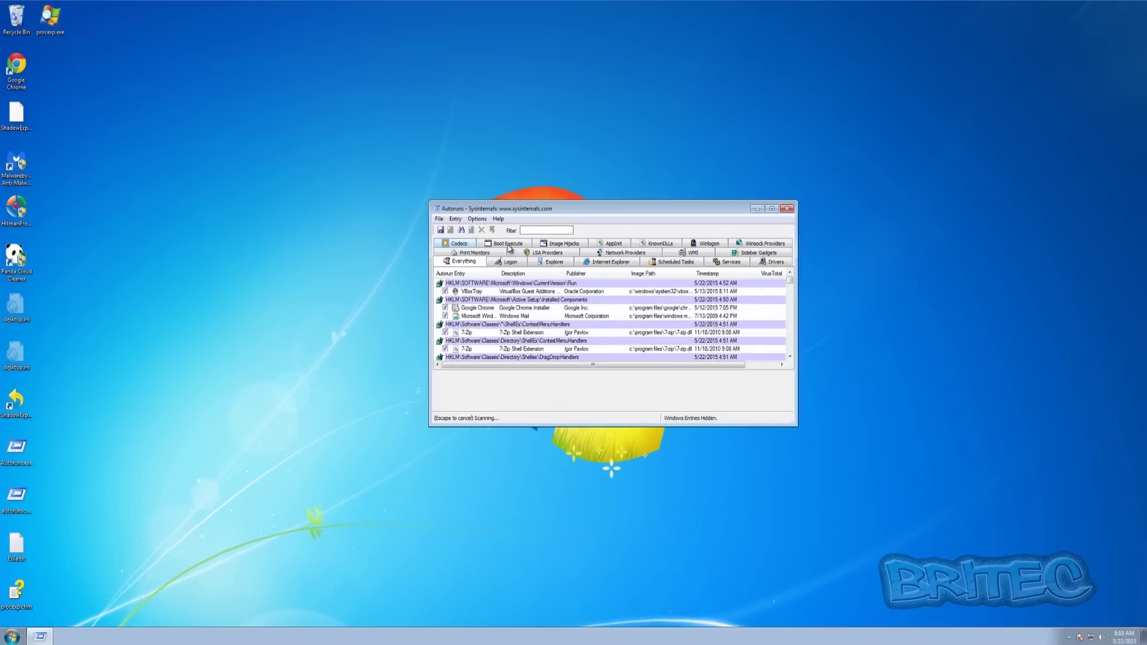
left_click(509, 262)
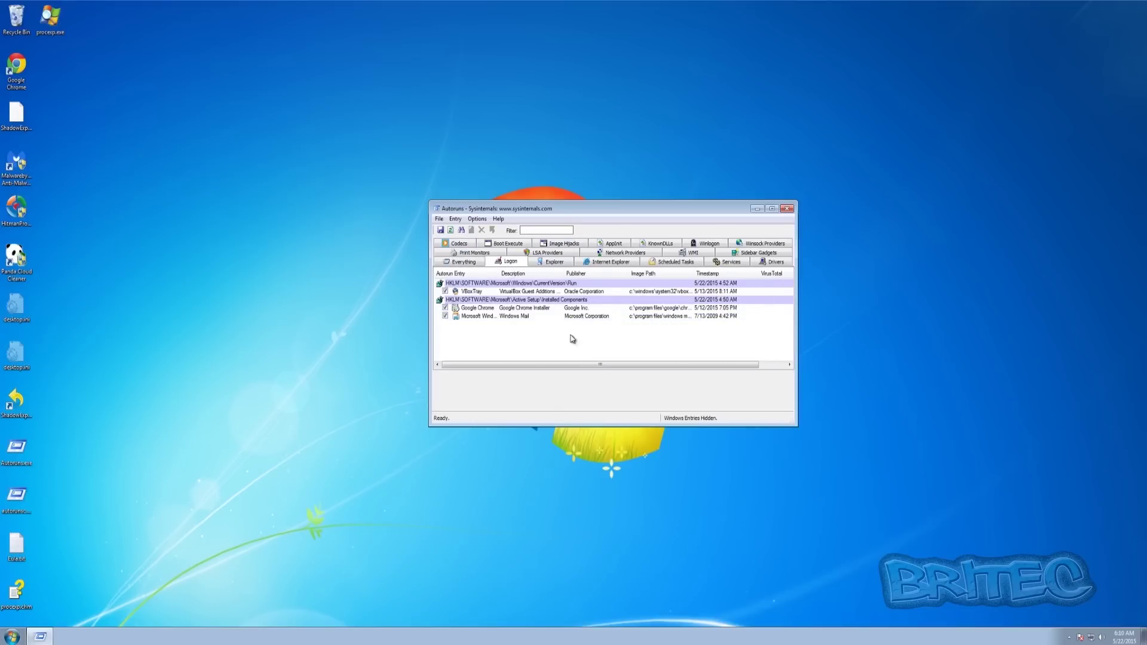
left_click(739, 263)
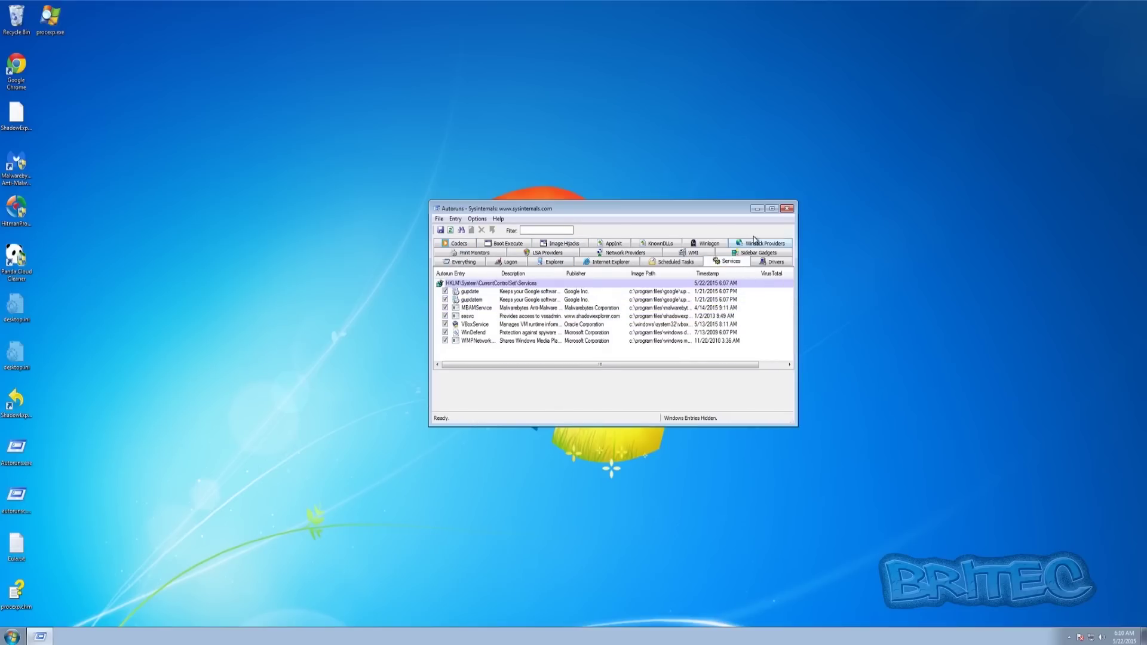
left_click(788, 209)
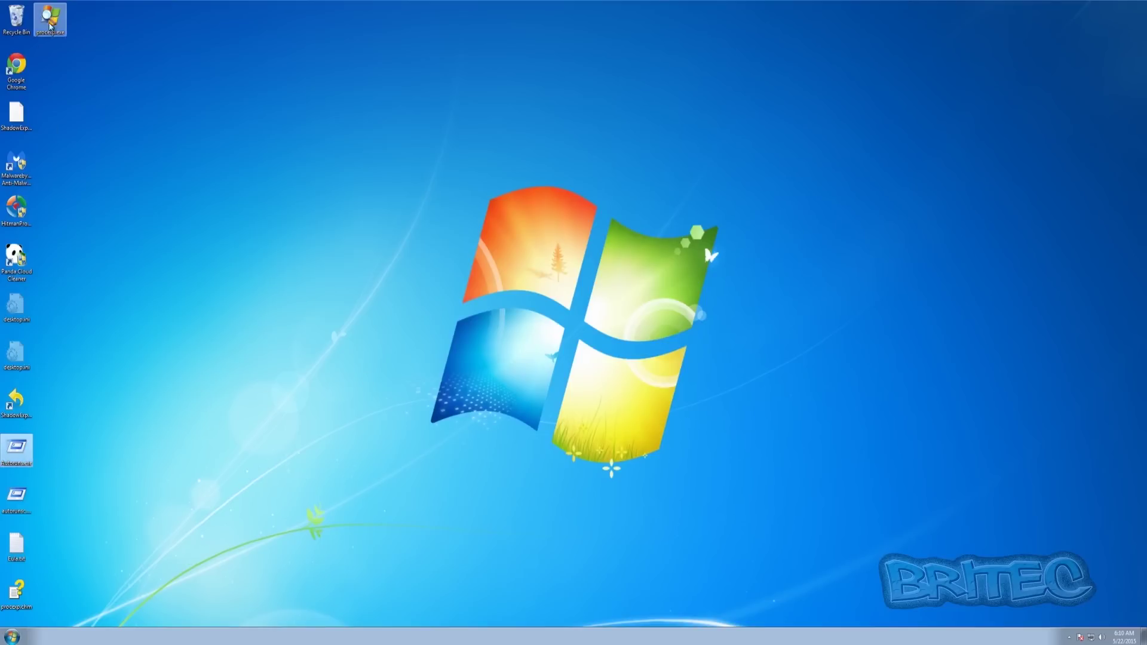
double_click(51, 18)
- Run Process Explorer, accept its licence, scroll through the processes, close it, and launch Panda Cloud Cleaner
left_click(598, 327)
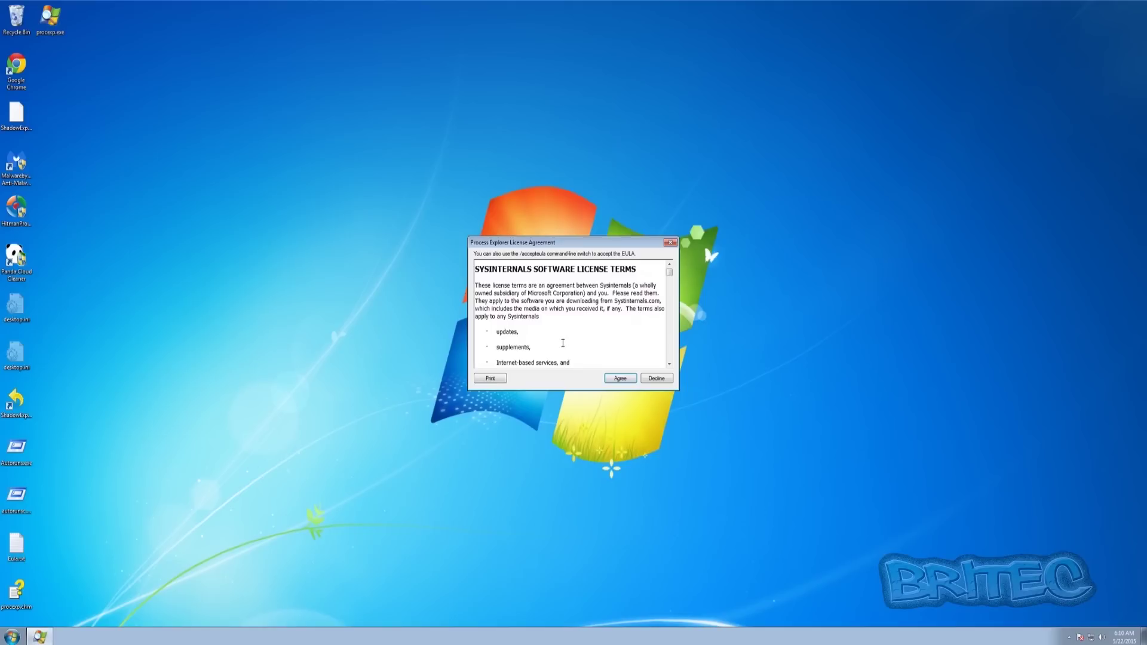
left_click(619, 378)
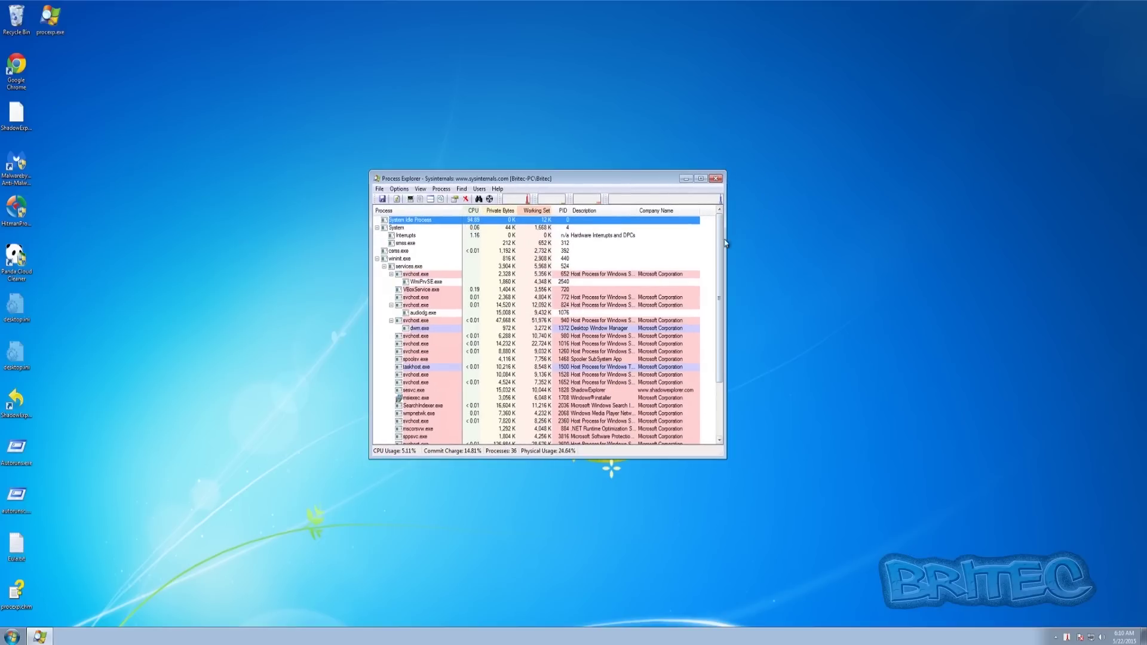
left_click_drag(721, 245, 721, 306)
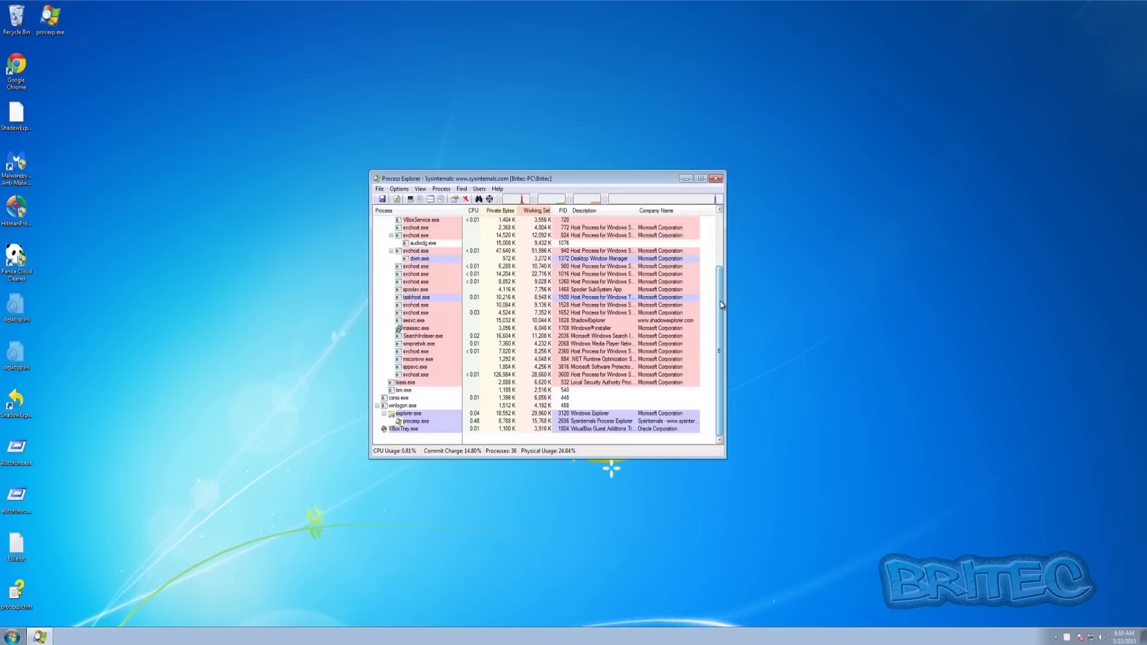
left_click_drag(721, 304, 721, 252)
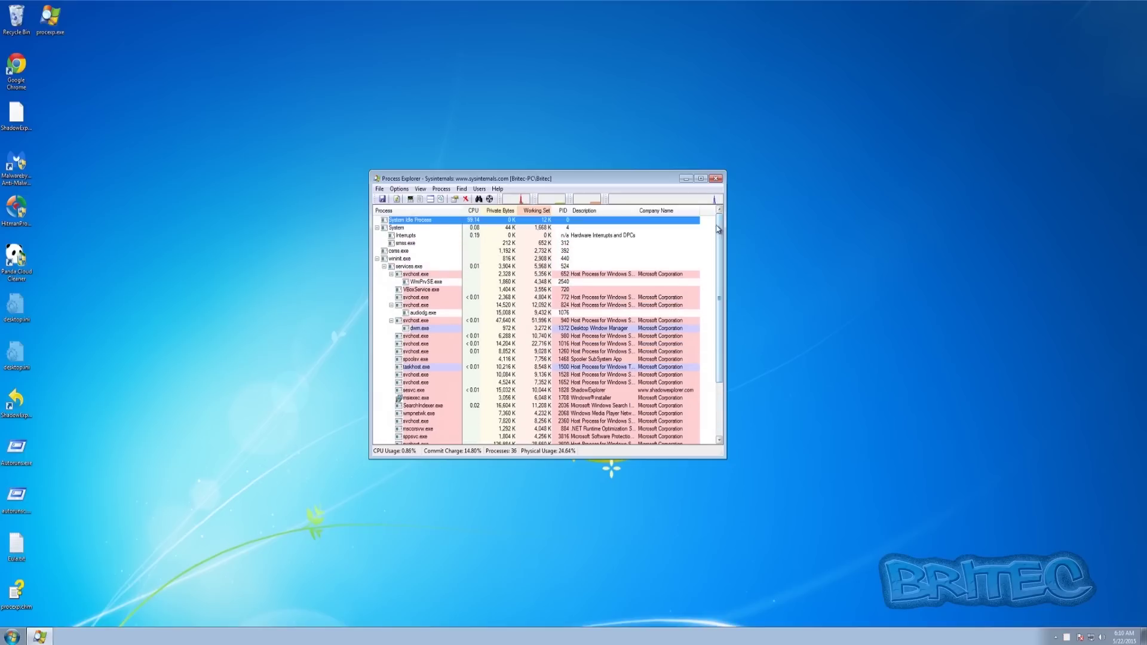
left_click(720, 178)
double_click(30, 257)
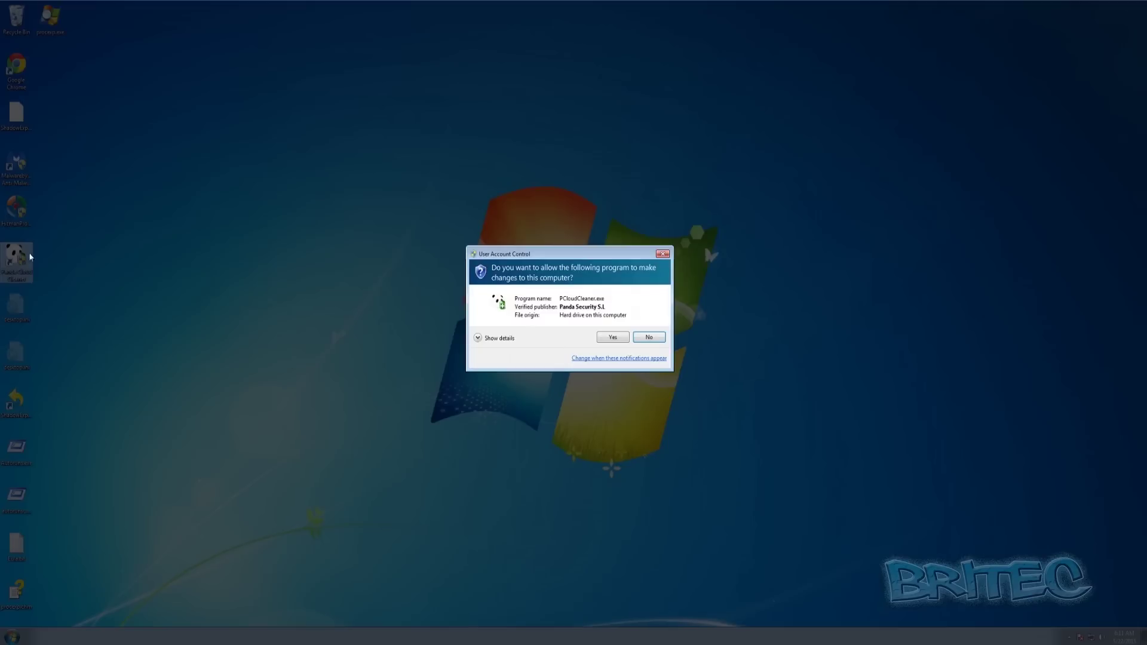
- Allow Panda Cloud Cleaner through UAC, then quit it without scanning
left_click(608, 338)
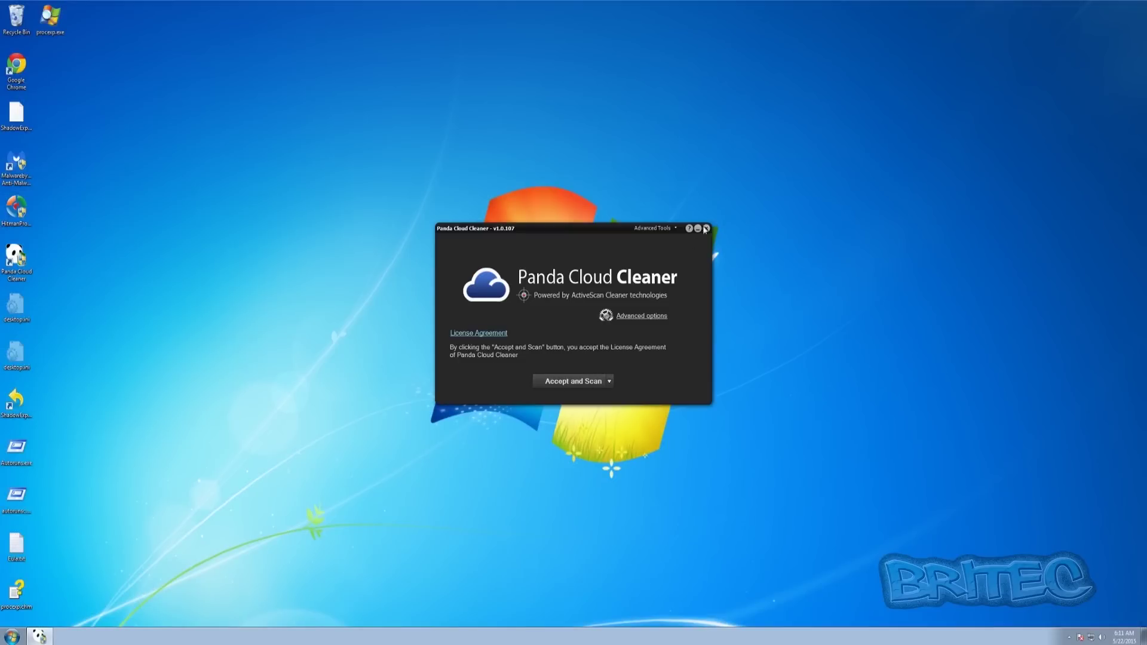
left_click(706, 229)
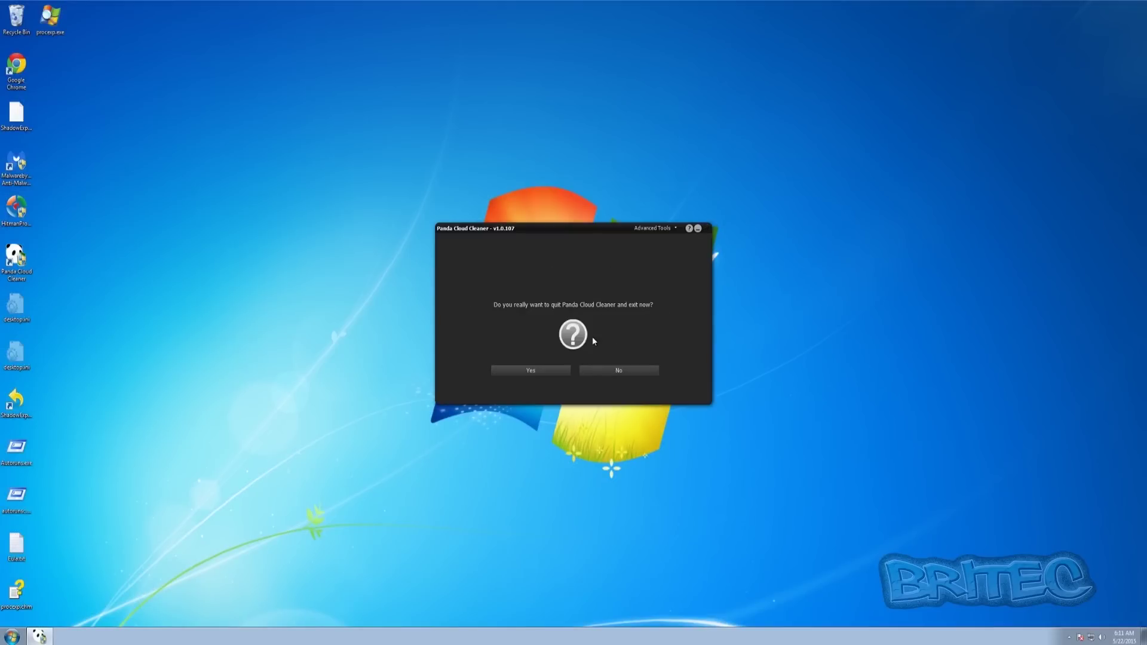
left_click(535, 372)
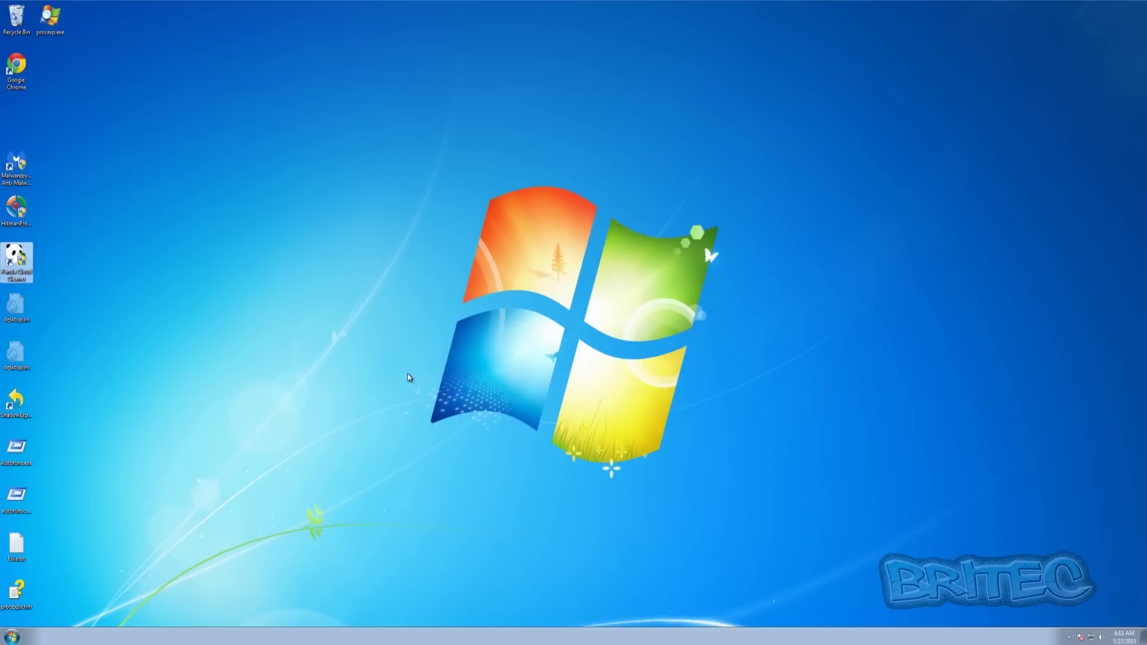
- Open Computer, browse to the Pictures library's Sample Pictures, select the ten encrypted files, then return
left_click(13, 635)
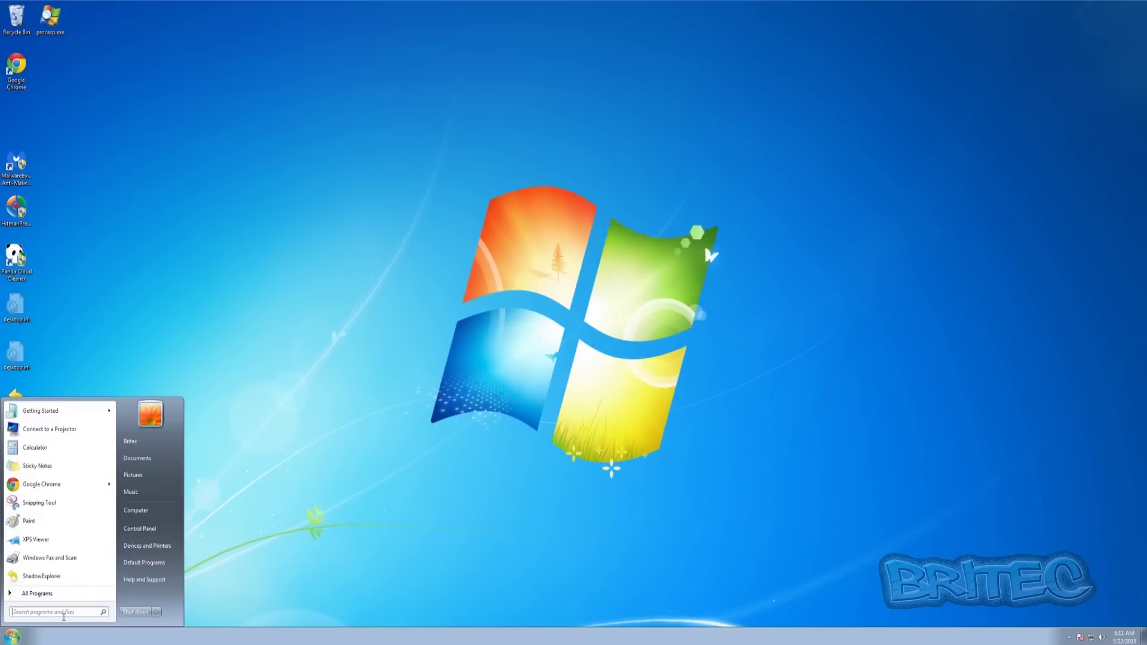
left_click(151, 512)
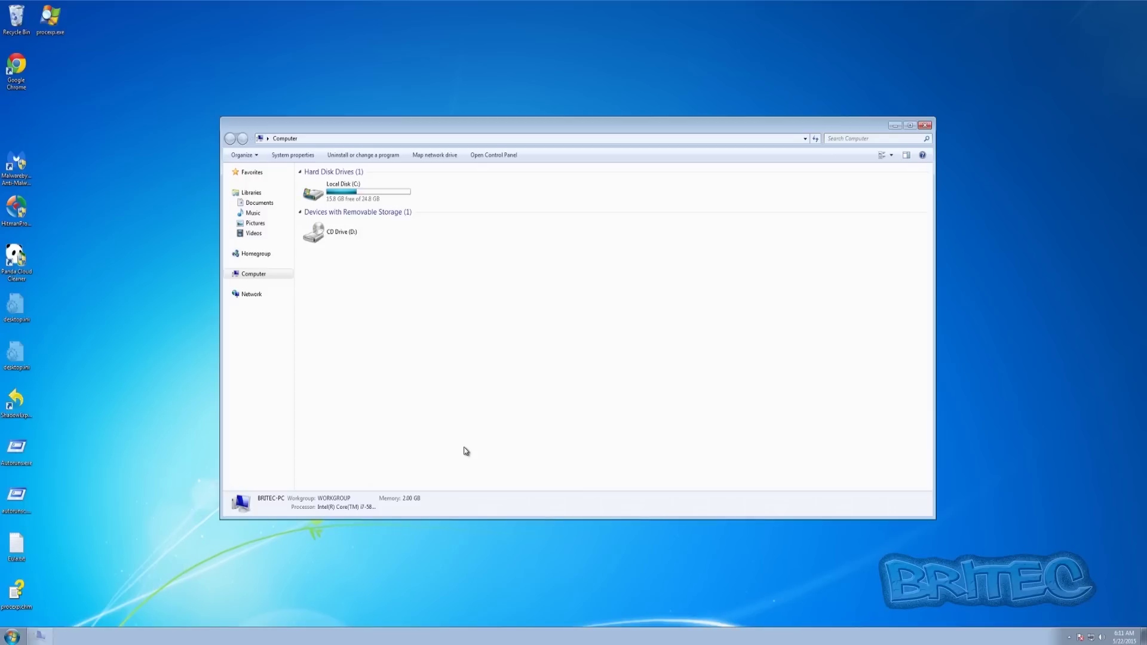
left_click(256, 233)
left_click(256, 223)
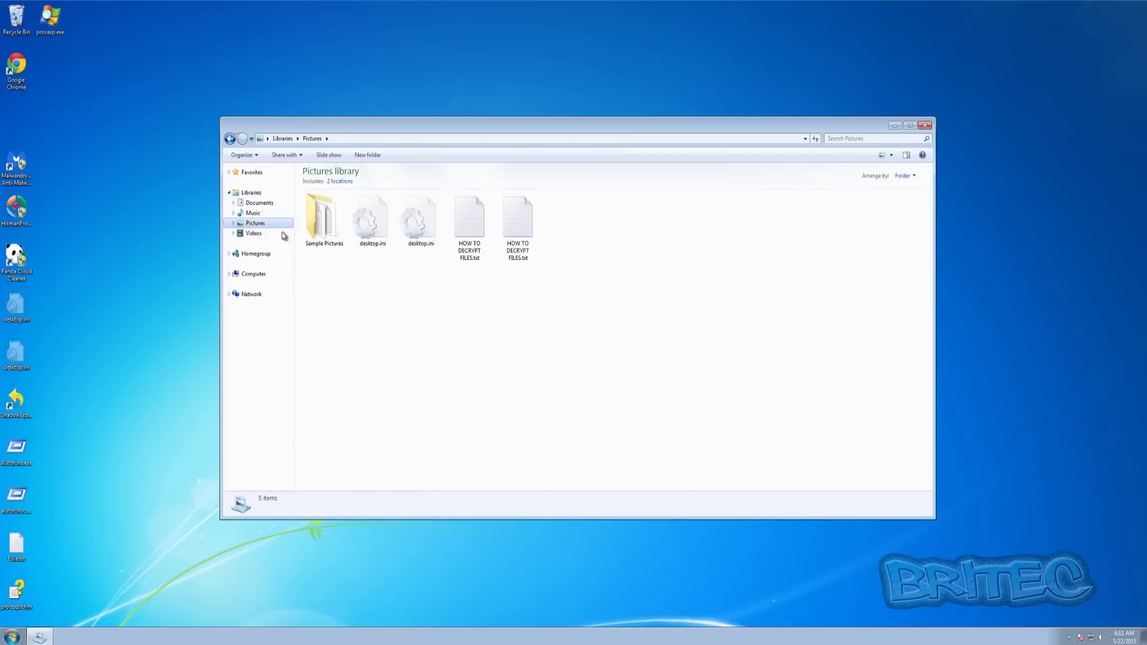
double_click(322, 224)
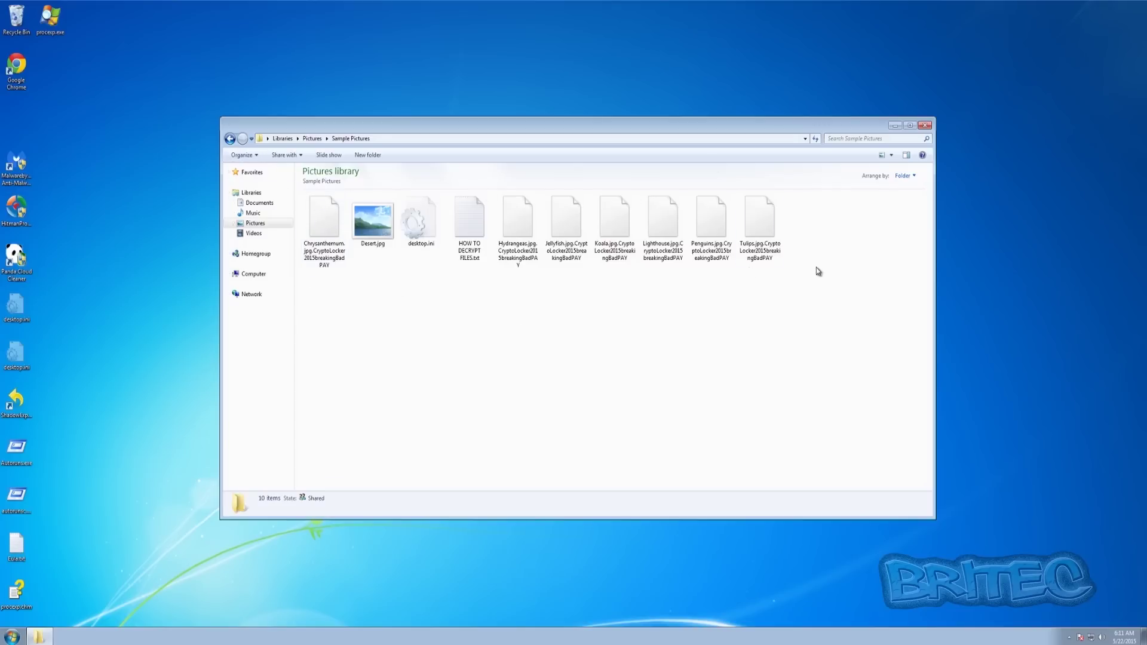
left_click_drag(817, 272, 260, 195)
left_click(230, 139)
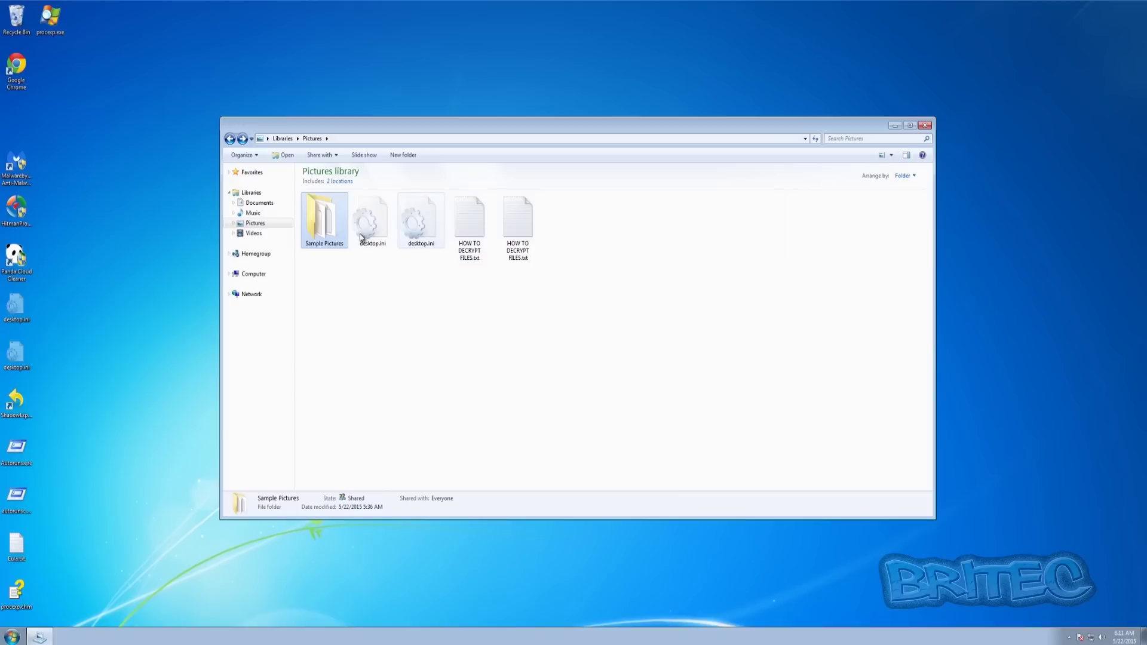
- Delete both HOW TO DECRYPT FILES.txt notes to the Recycle Bin and navigate back to Computer
left_click(467, 224)
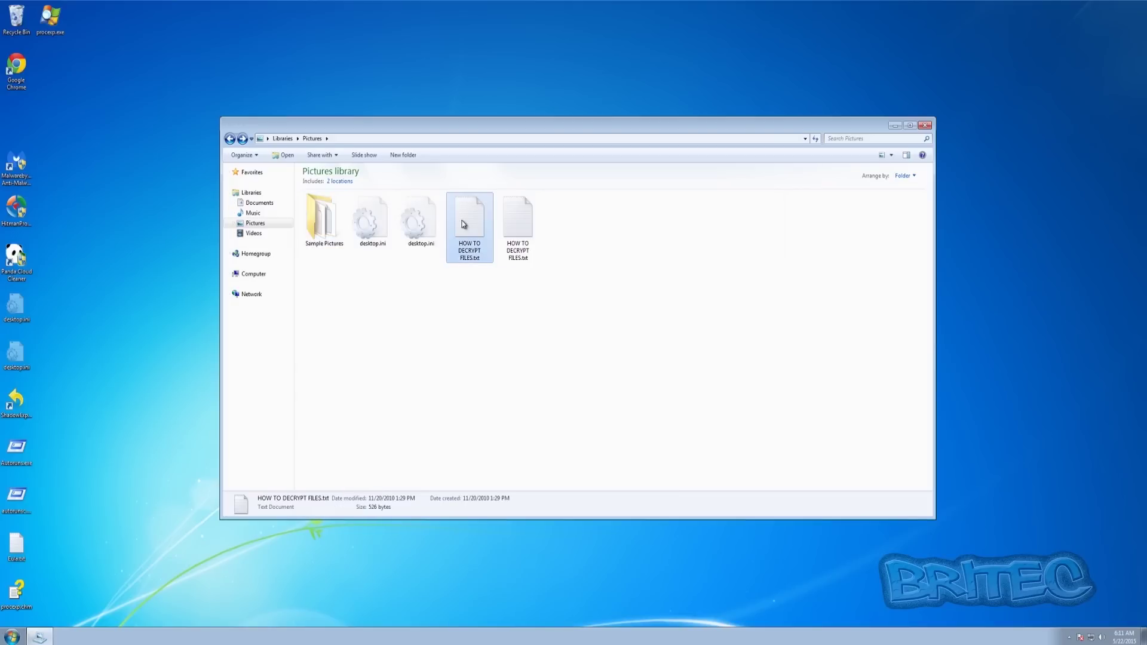
left_click_drag(590, 293, 461, 206)
right_click(461, 207)
left_click(493, 322)
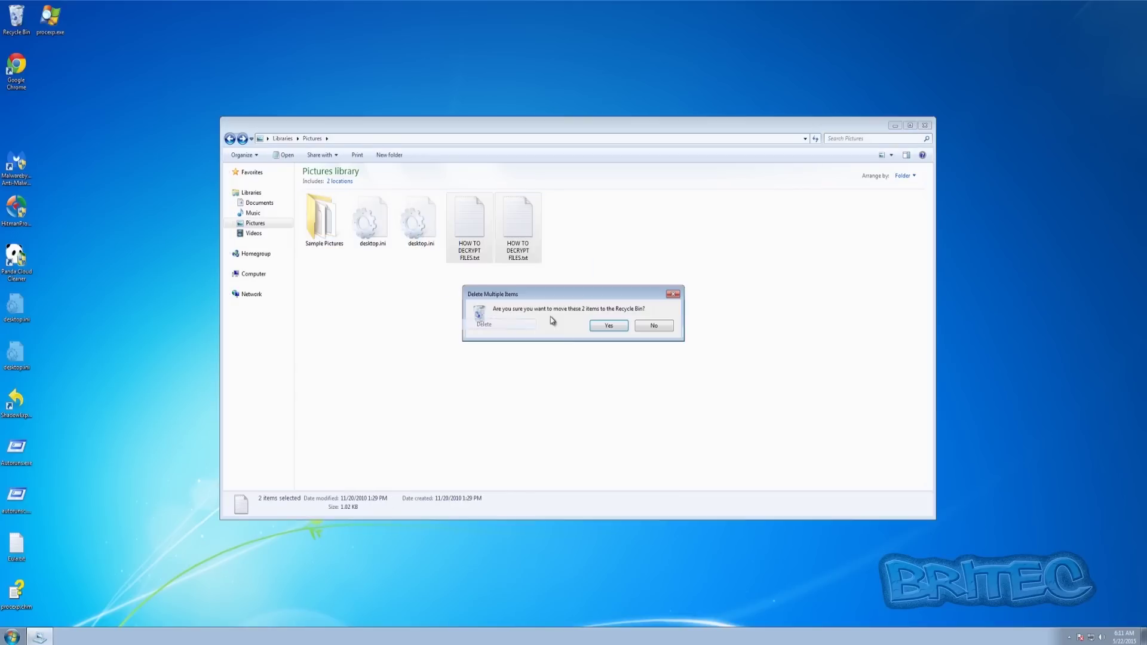
left_click(607, 329)
left_click(314, 214)
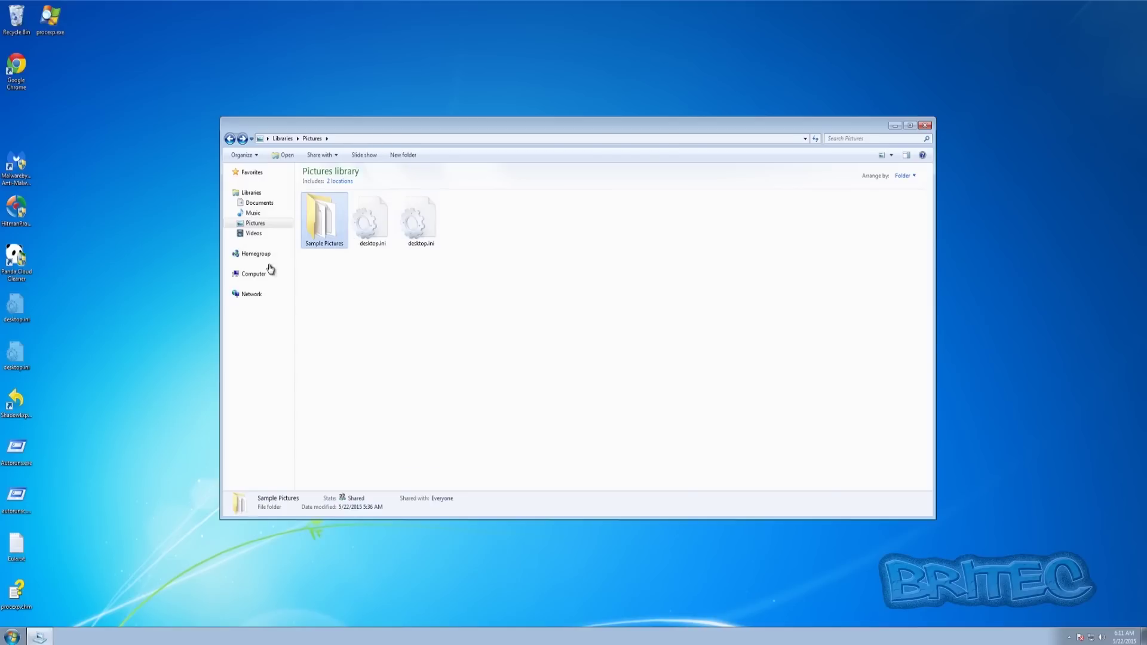
left_click(235, 138)
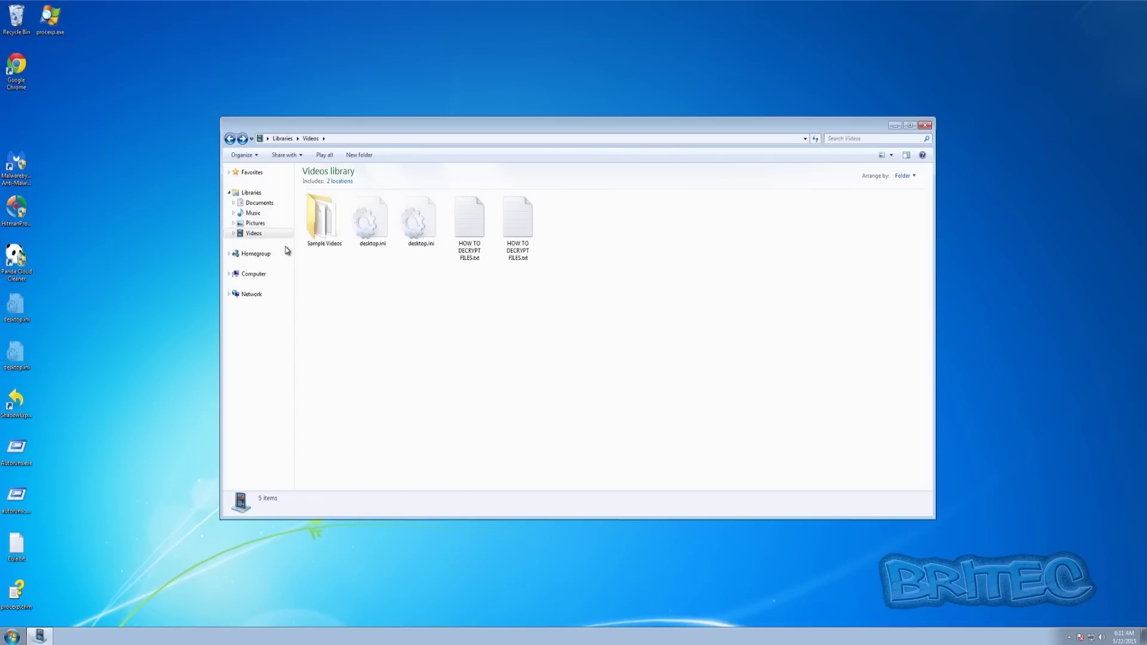
left_click(229, 141)
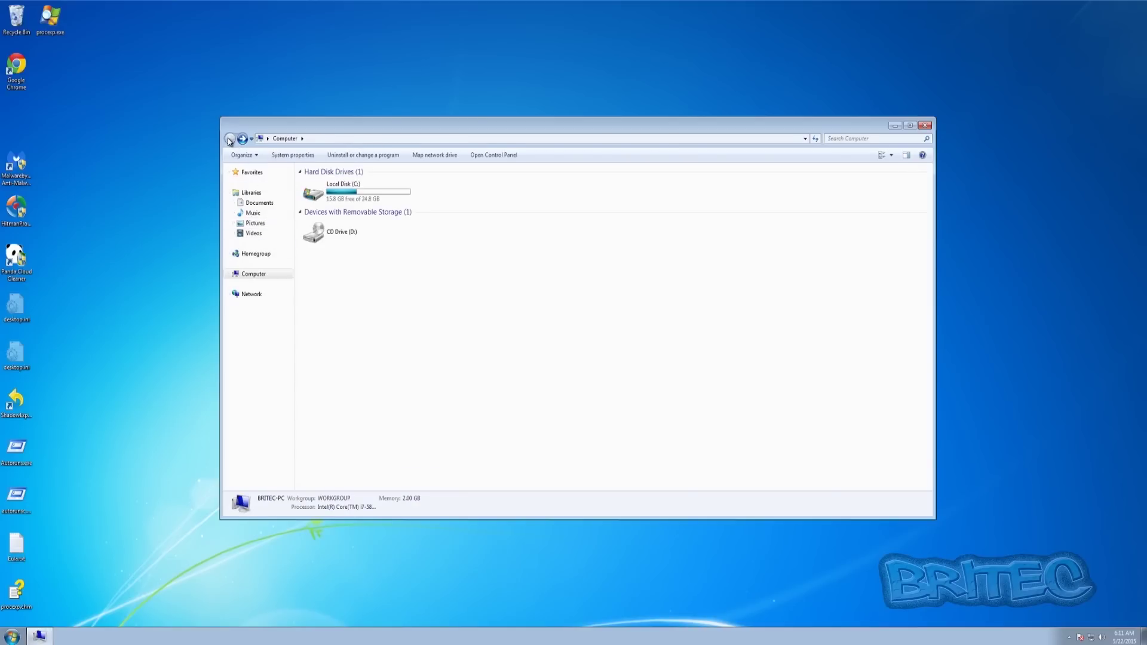
- Close the Windows Explorer window to return to the desktop
left_click(925, 125)
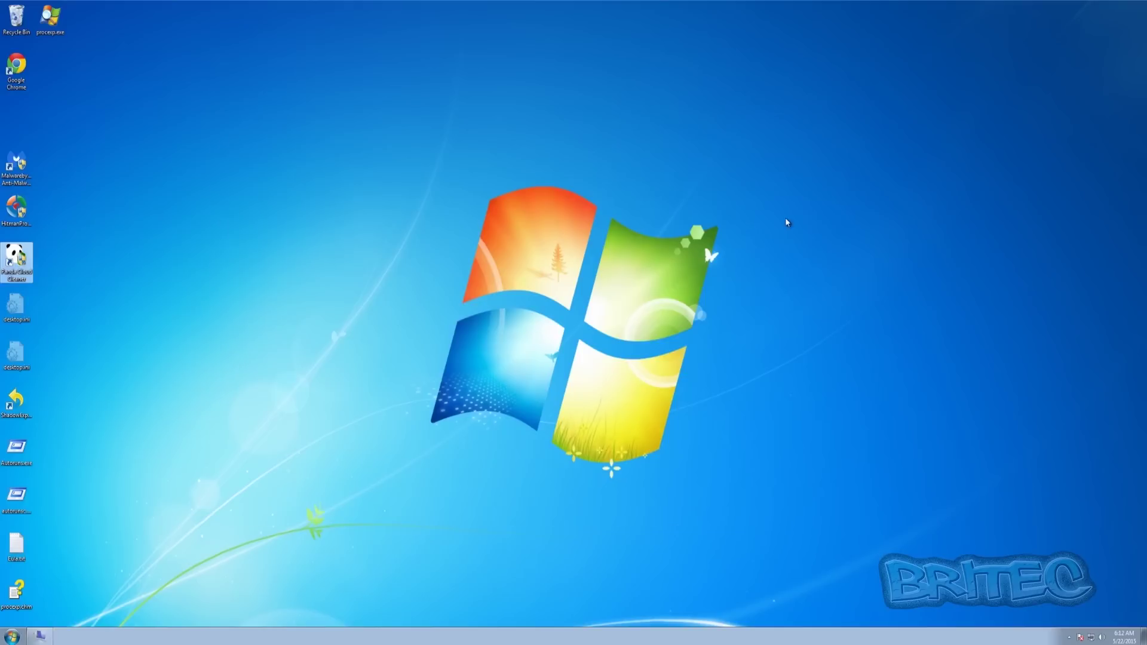